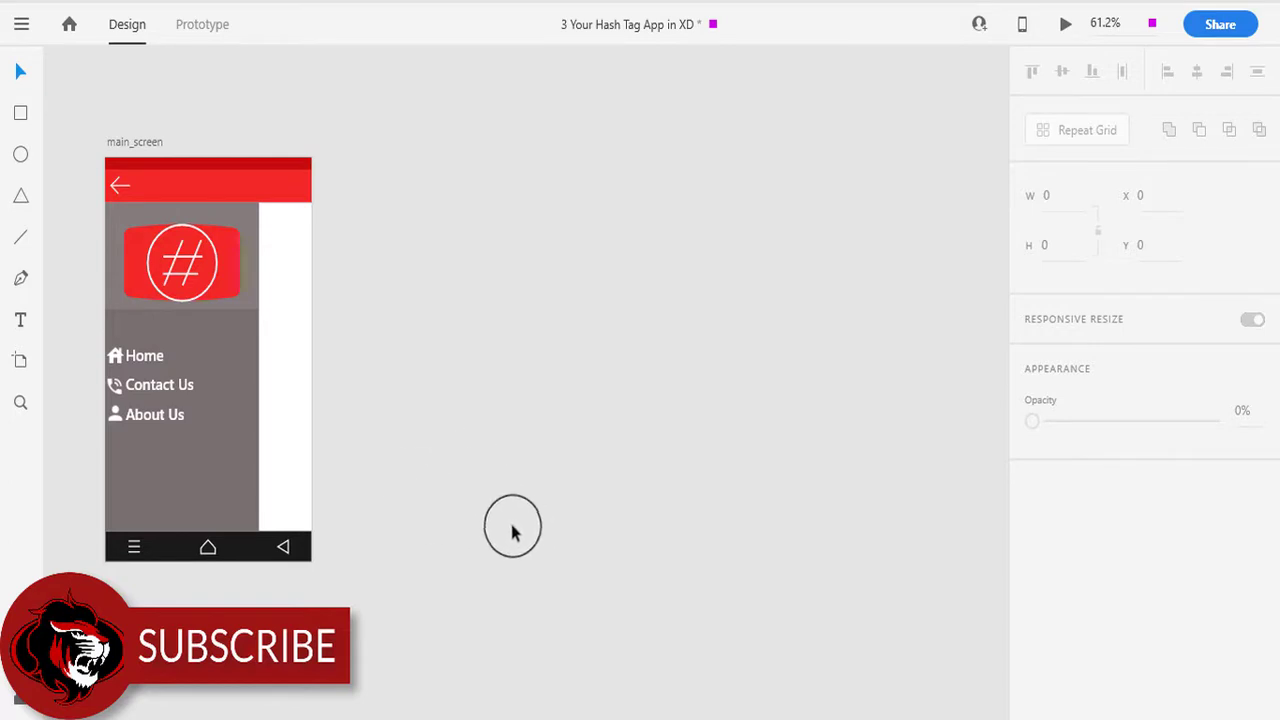
Duplicate the main_screen artboard beside the original
left_click(150, 145)
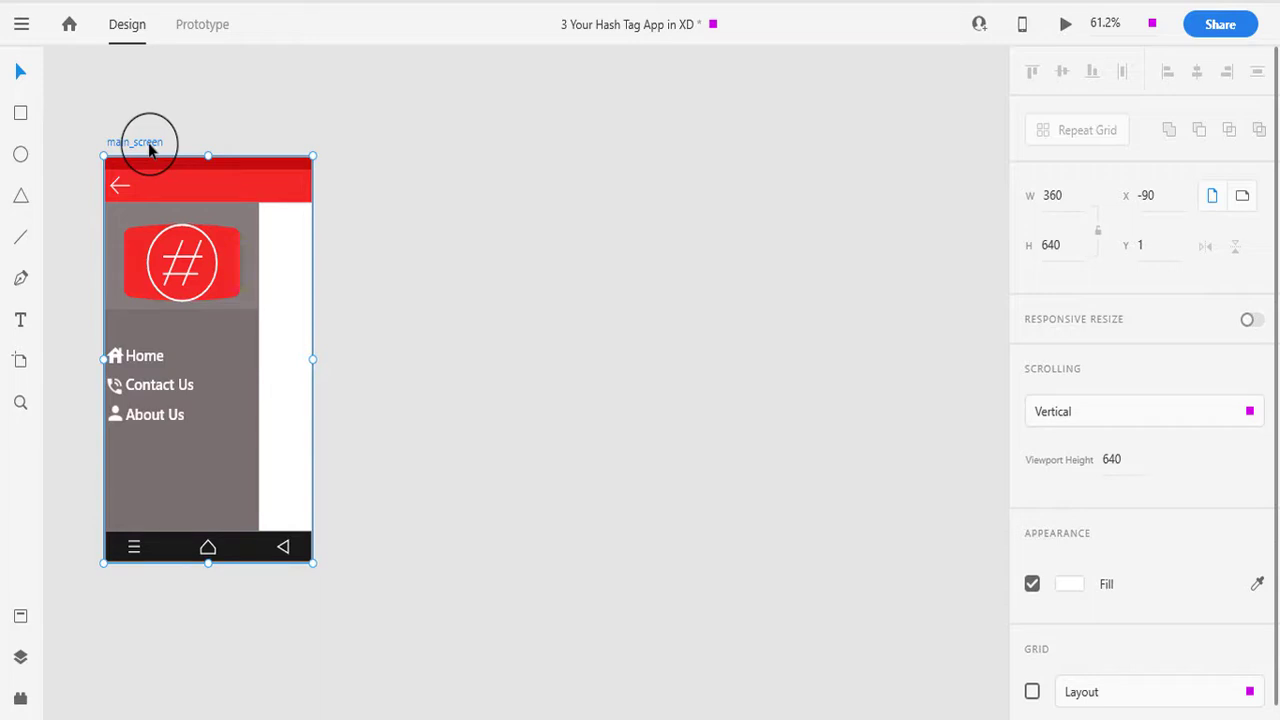
key("ctrl+d")
left_click(734, 186)
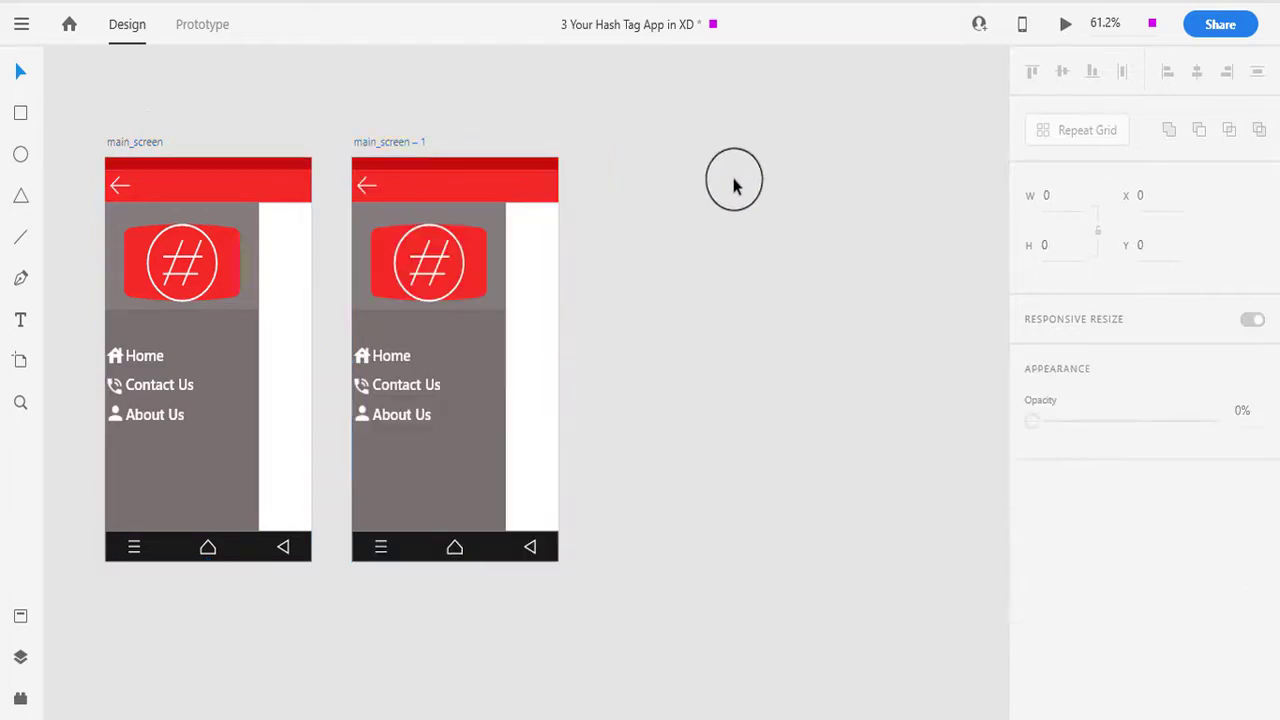
Delete the hash logo, the grey drawer panels and the Home, Contact Us and About Us items from the duplicated artboard
left_click(494, 291)
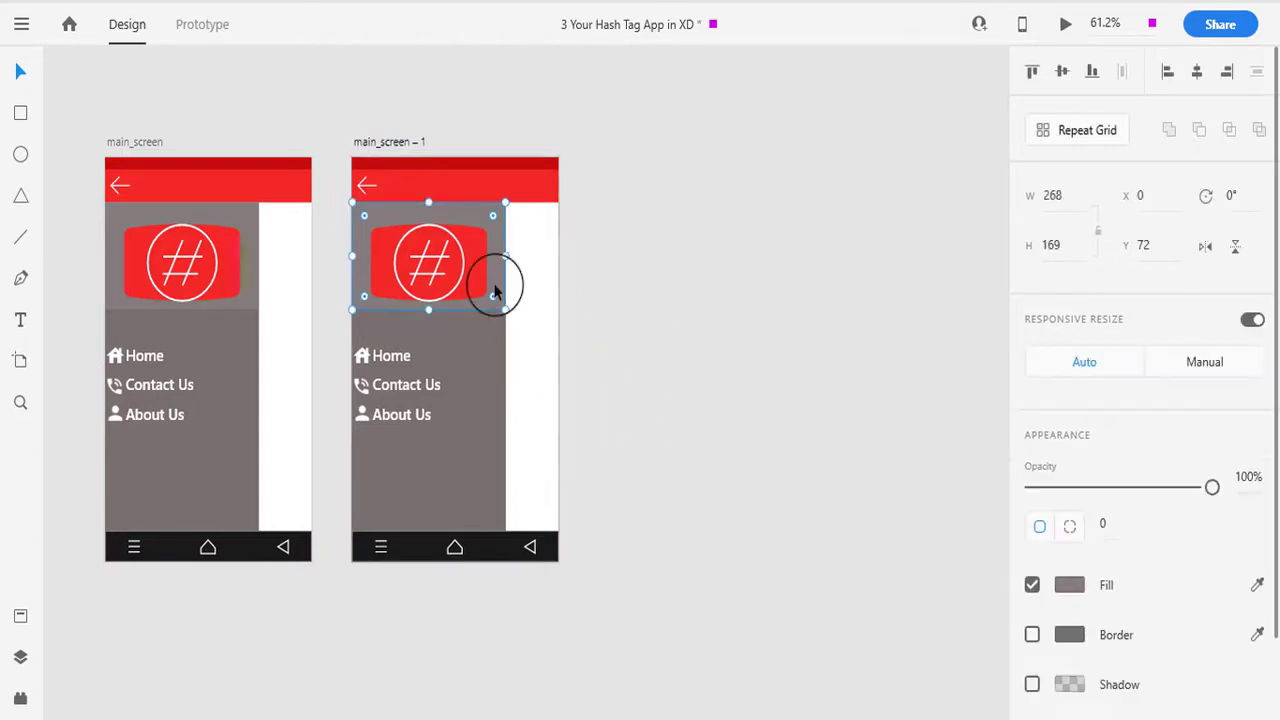
left_click(475, 281)
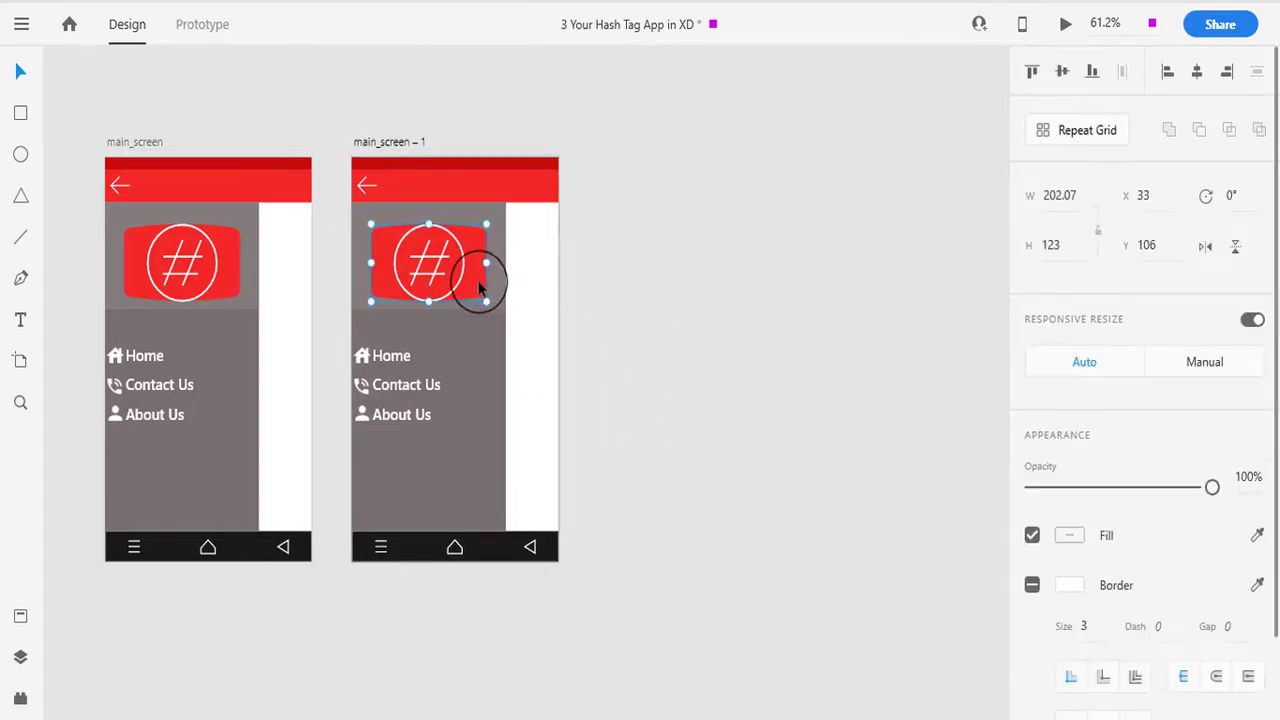
key("Delete")
left_click(474, 319)
key("Delete")
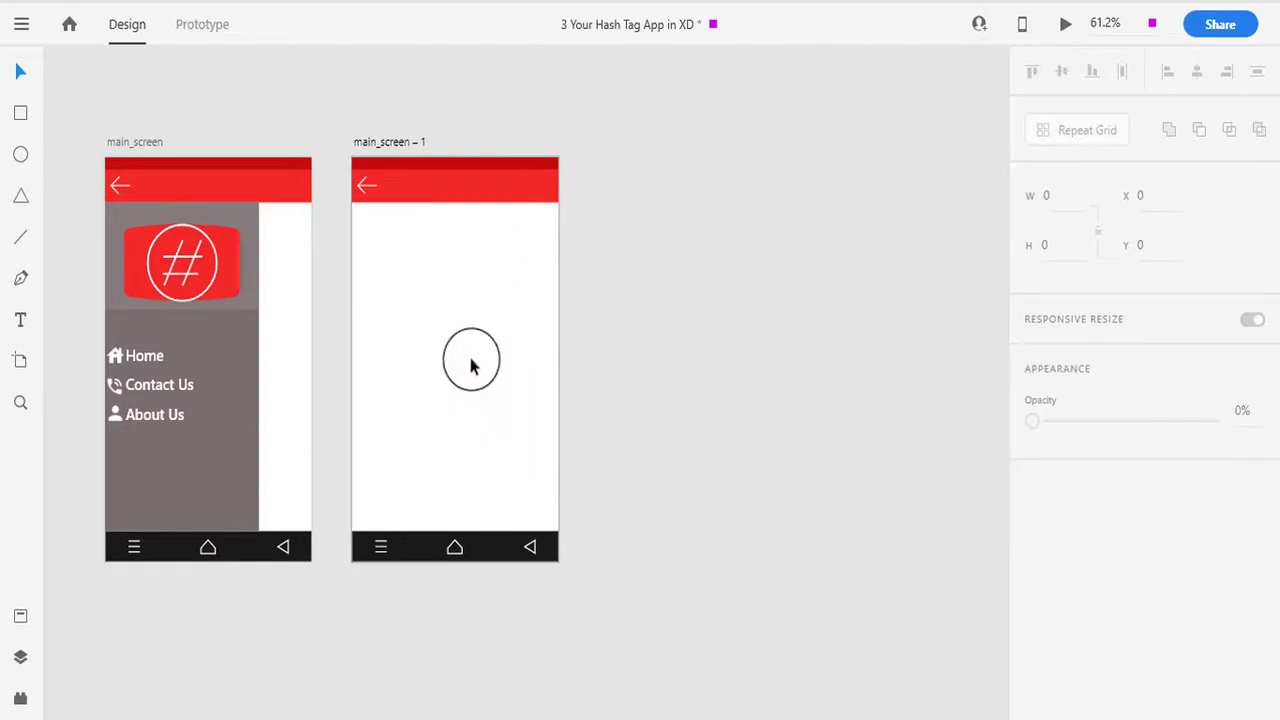
left_click_drag(371, 311, 446, 439)
key("Delete")
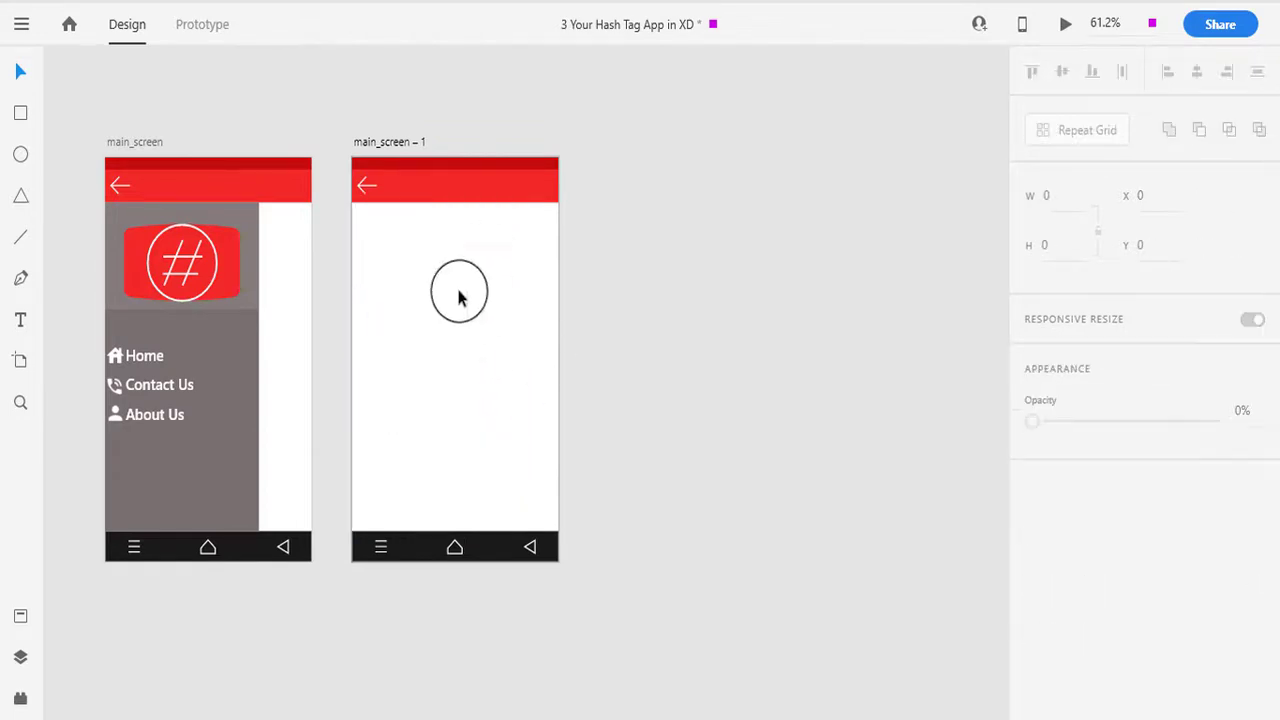
Rename the duplicated artboard as "list of hash tags"
double_click(398, 143)
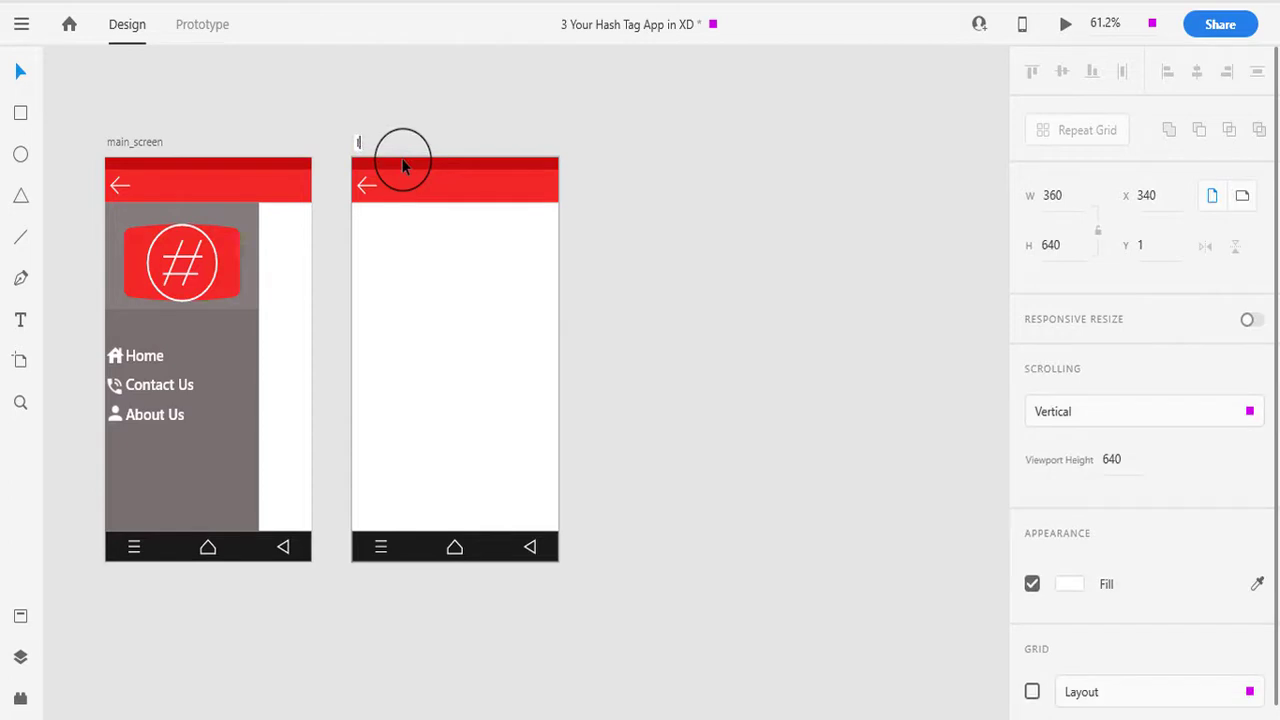
type("list of hah")
key("BackSpace")
type("sh tags")
left_click(589, 352)
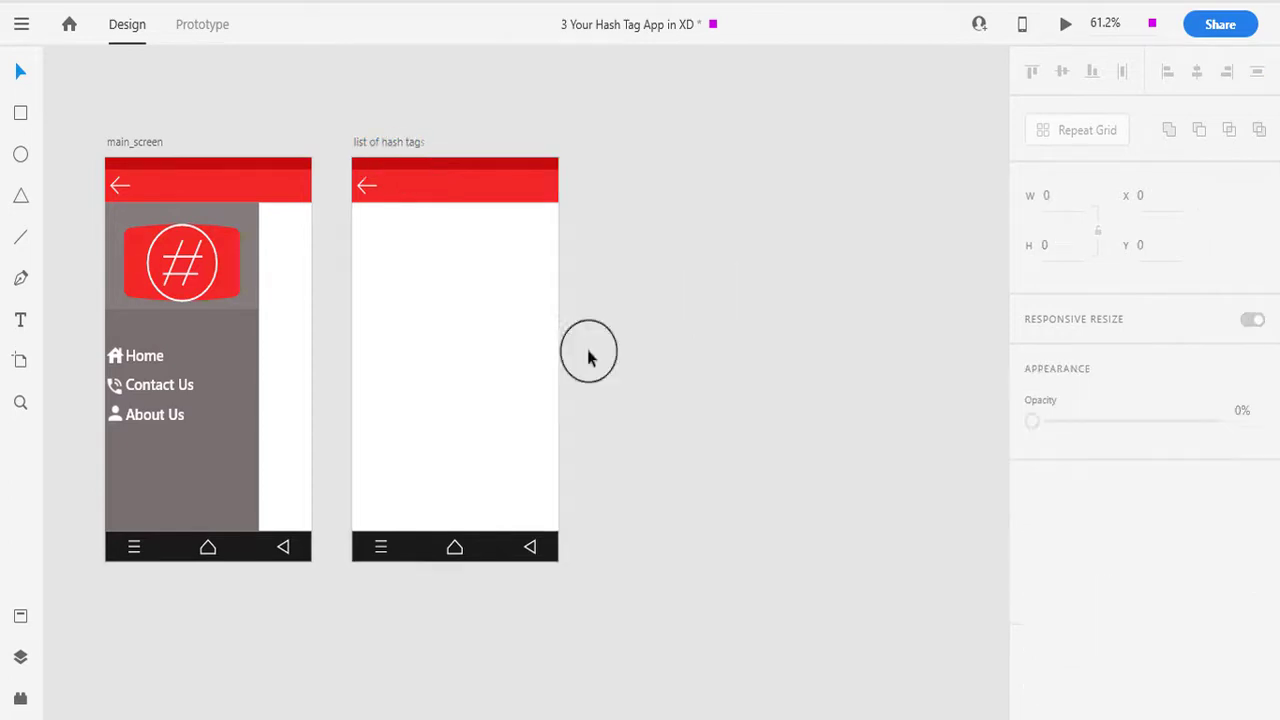
Draw a triangle about 183 wide and 159 high on the empty canvas beside the artboards
scroll(589, 352, "down", 1)
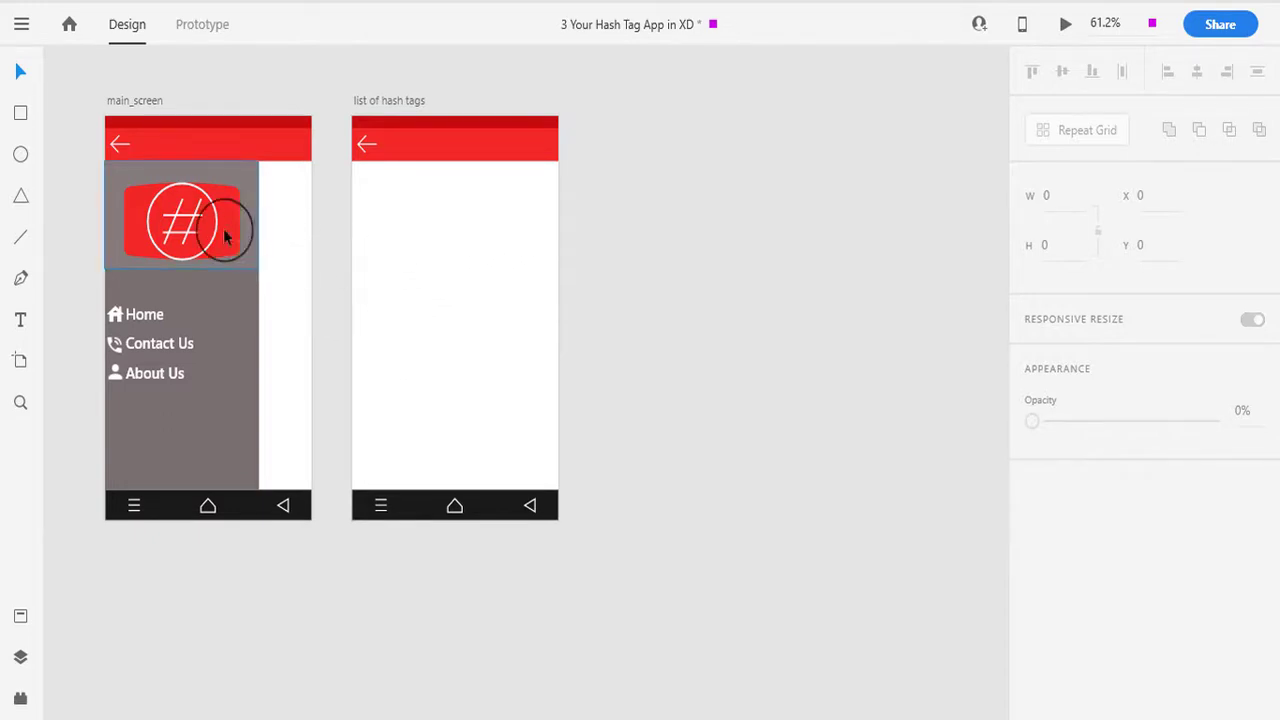
left_click(21, 199)
left_click_drag(717, 260, 820, 414)
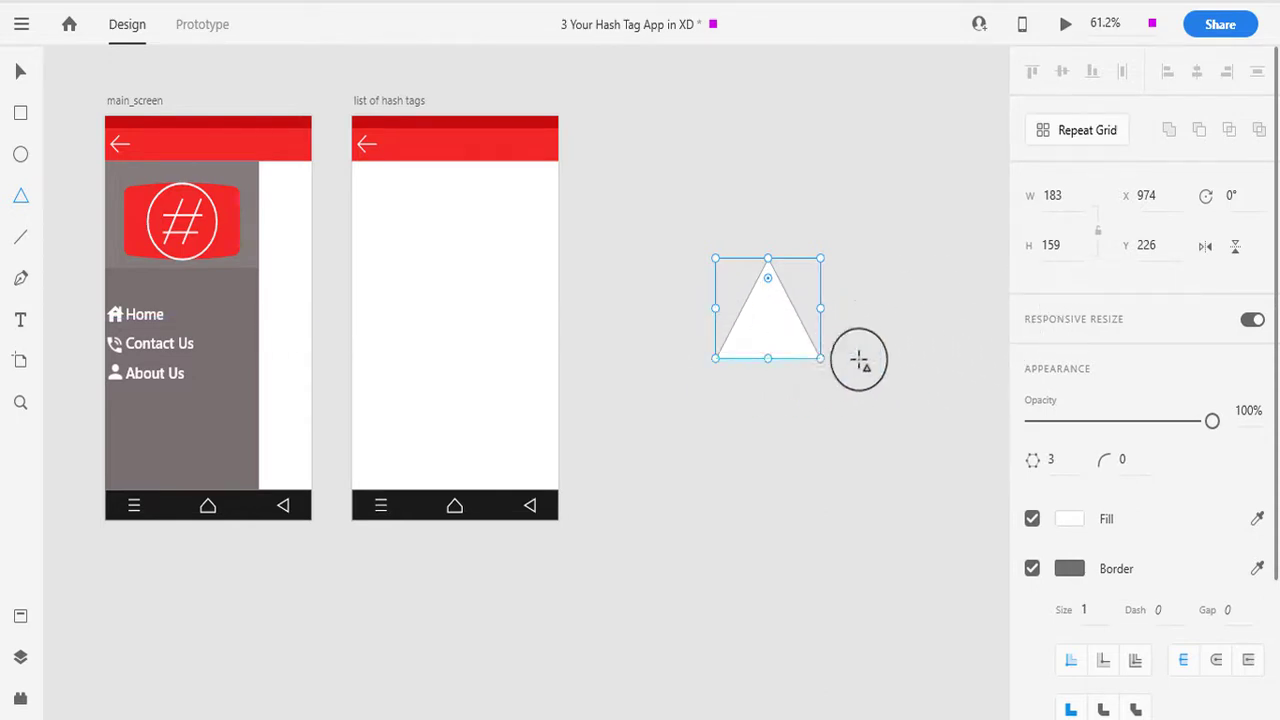
key("v")
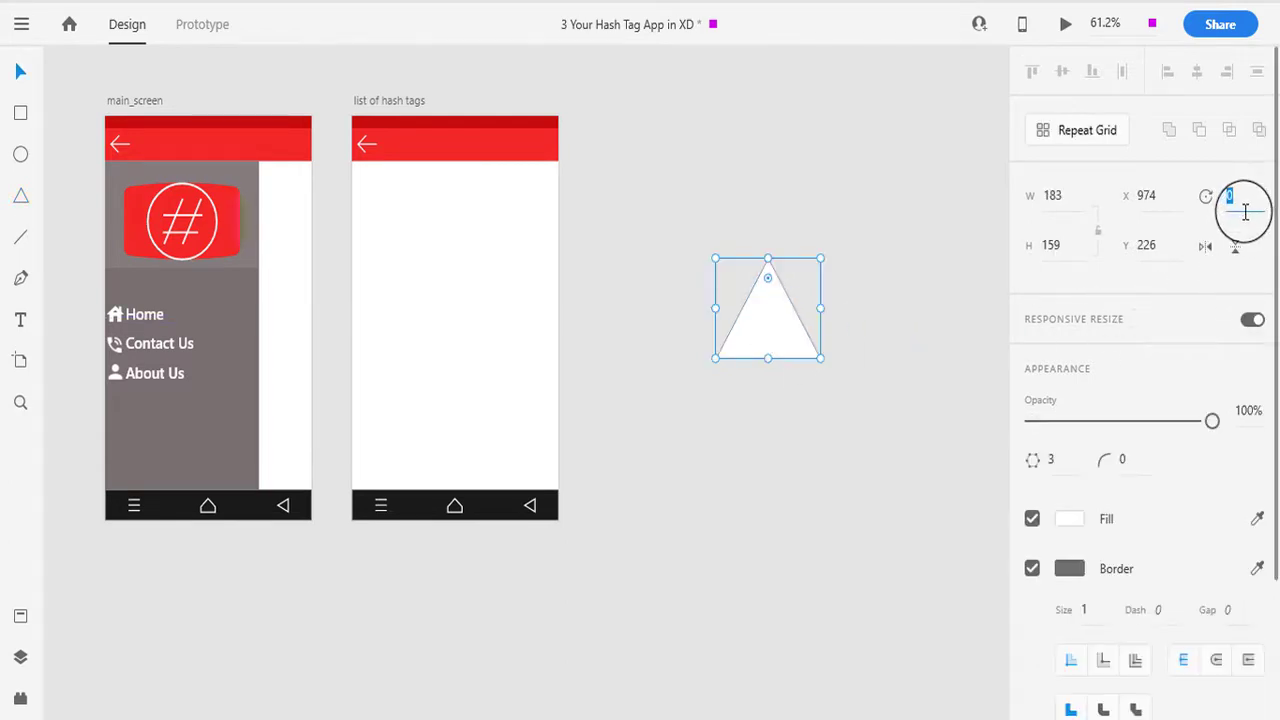
Set the triangle's rotation to 90° so it points right like a play symbol
left_click(1245, 211)
type("45")
key("Return")
left_click(1239, 215)
type("0")
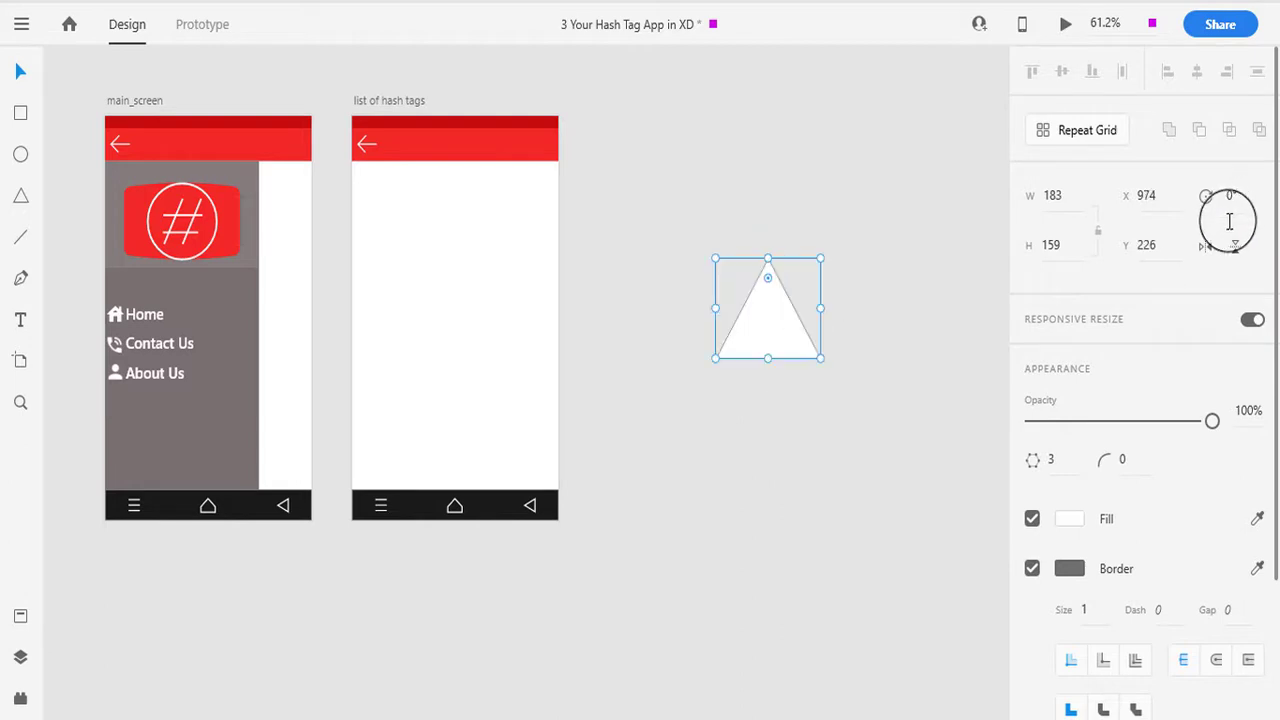
type("0")
key("Return")
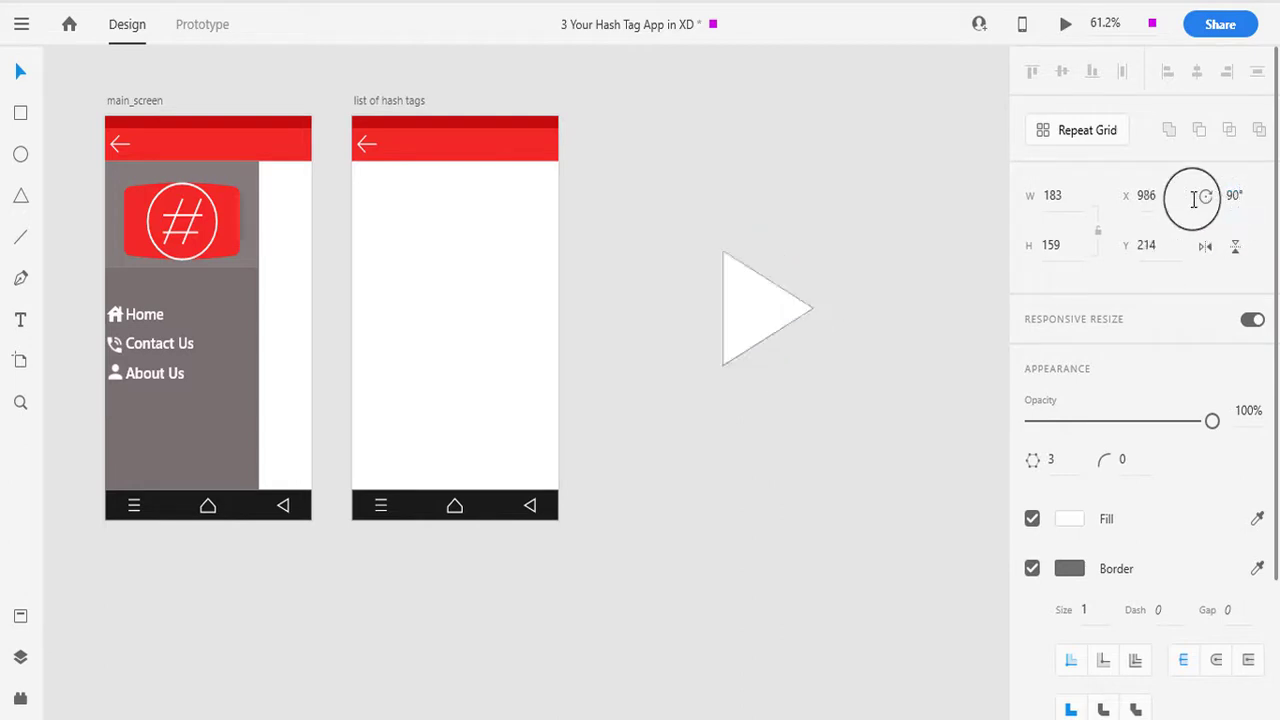
Scale the rotated triangle down to about 138 by 120
left_click(800, 350)
left_click(760, 303)
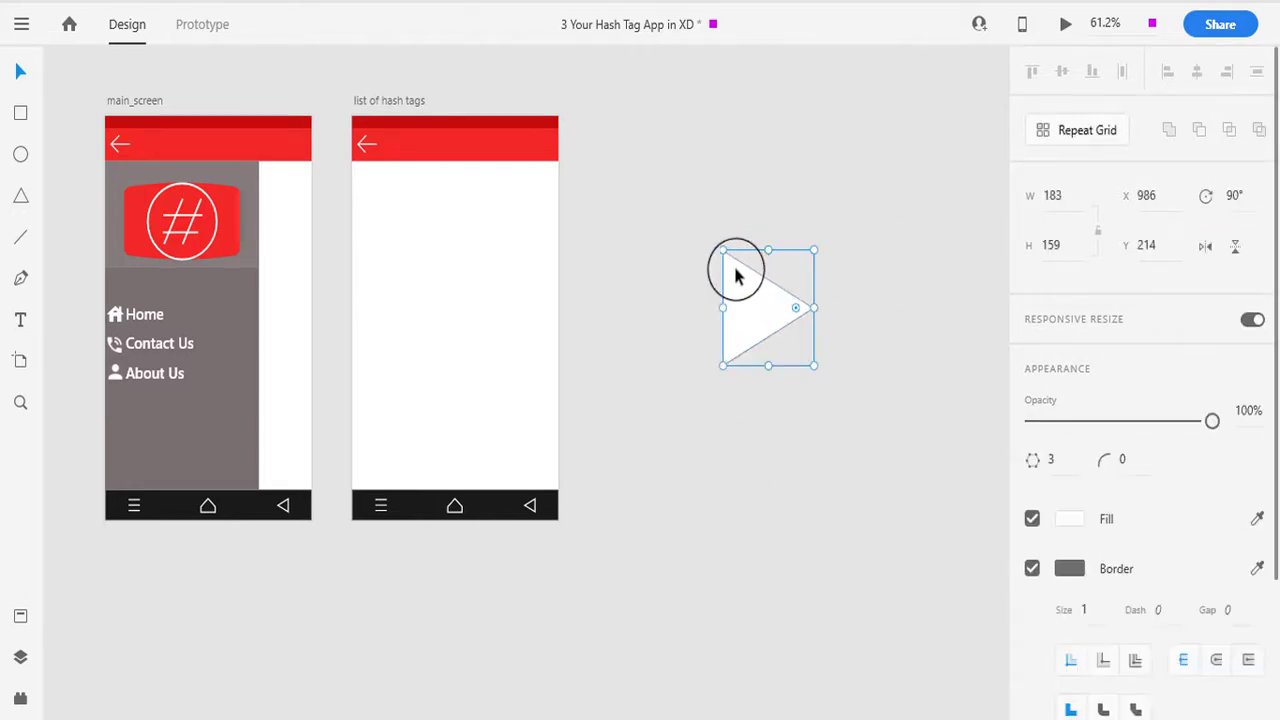
left_click_drag(723, 251, 745, 279)
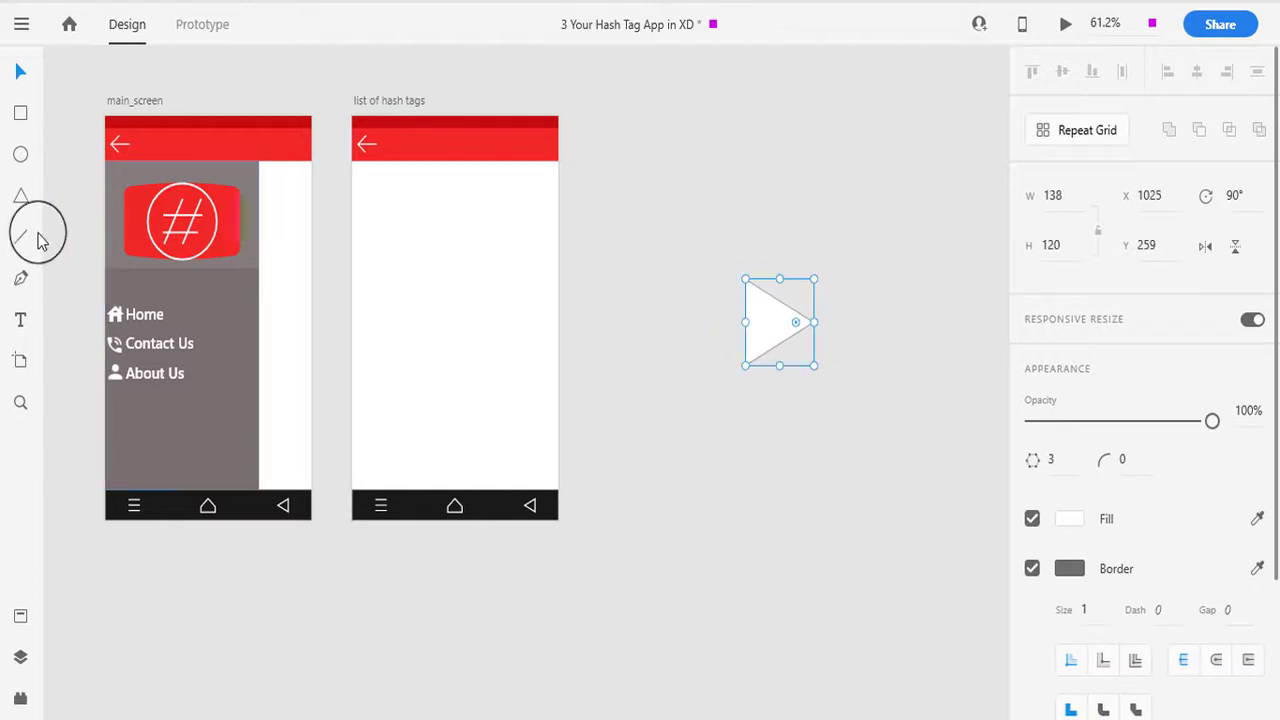
Draw a rectangle about 293 by 180 below the triangle and round its corners to a radius of about 28
mouse_move(711, 407)
left_mouse_down()
mouse_move(817, 451)
mouse_move(883, 509)
mouse_move(879, 523)
left_mouse_up()
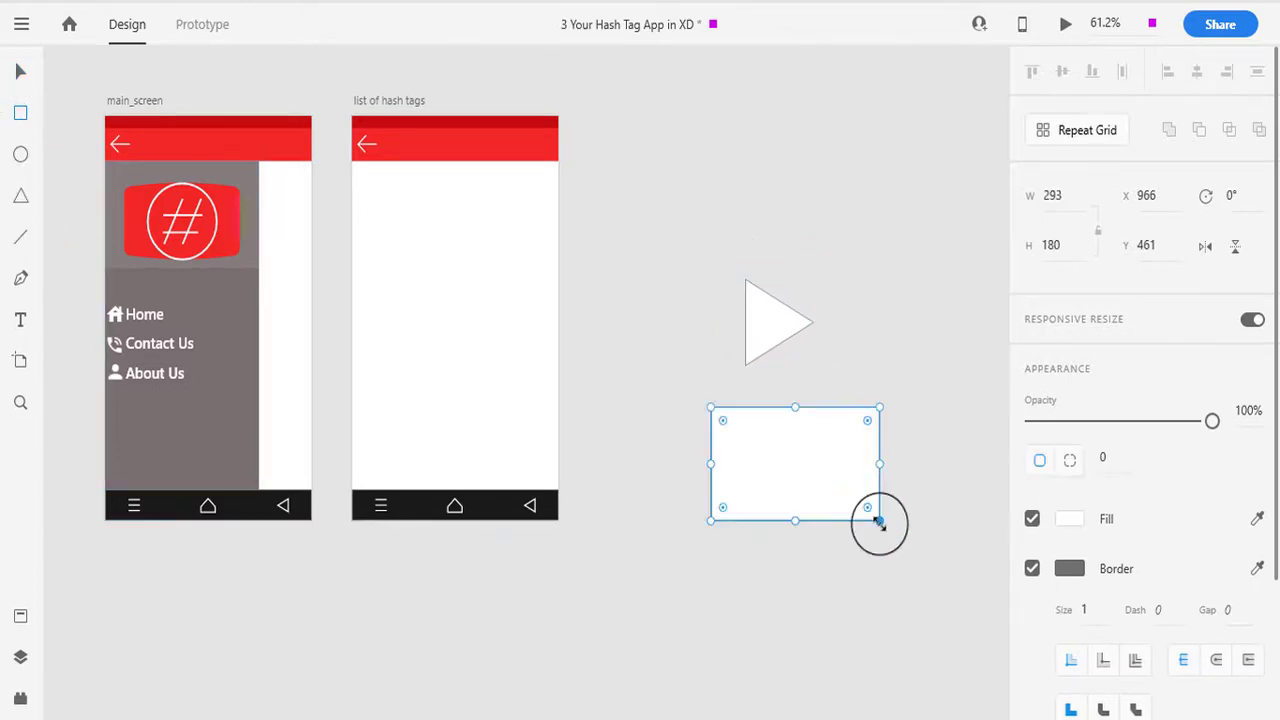
double_click(806, 443)
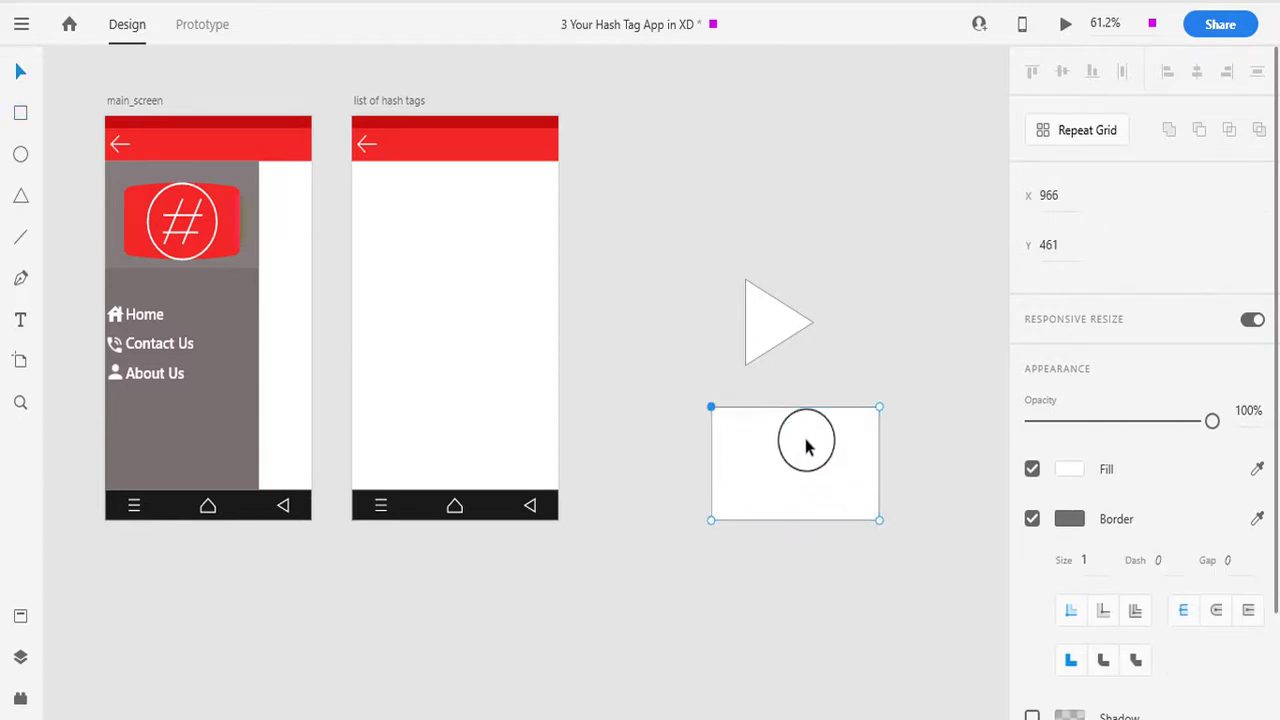
left_click(983, 483)
left_click(733, 437)
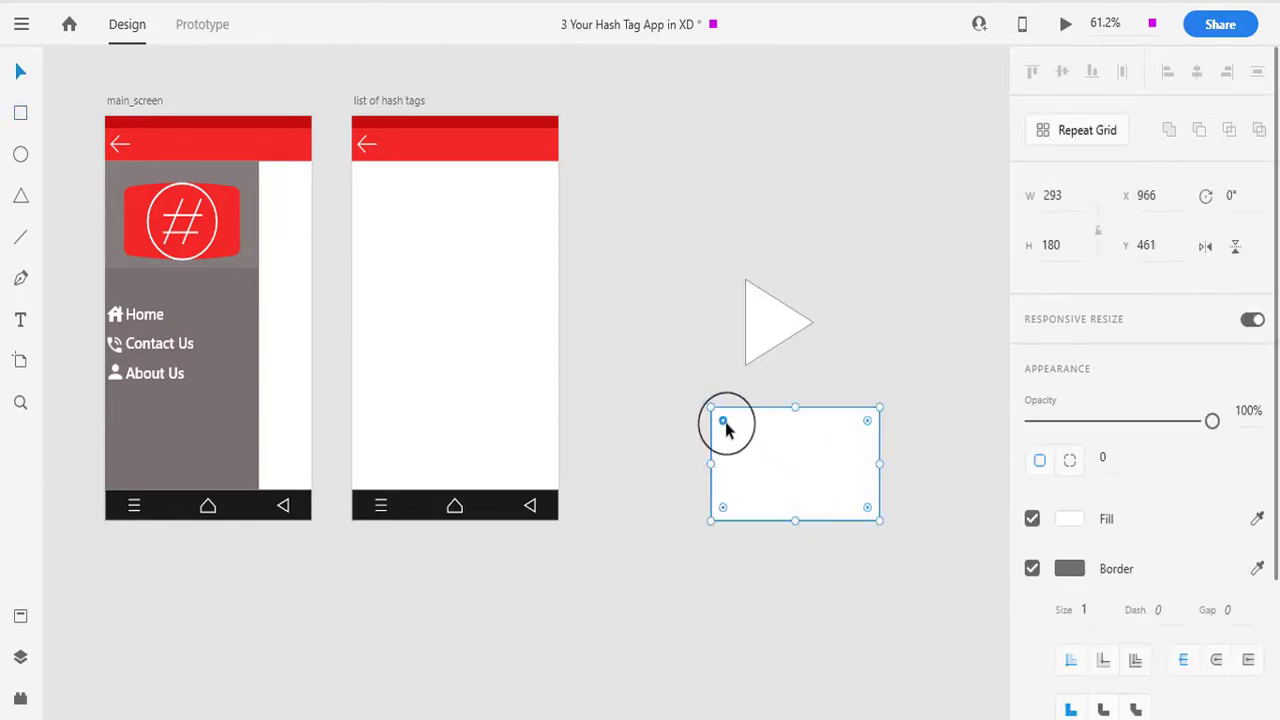
left_click_drag(725, 421, 728, 424)
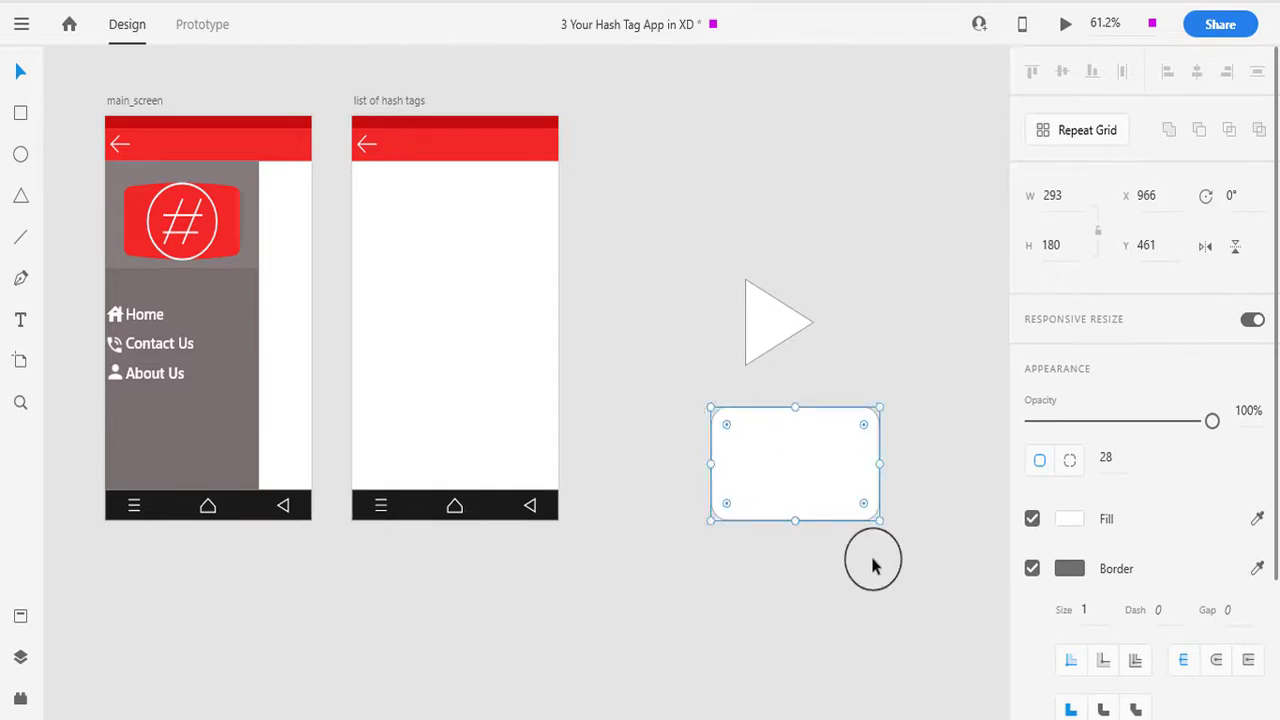
Add anchor points at the middle of the rounded rectangle's top and bottom edges and bulge both edges slightly outward
double_click(814, 465)
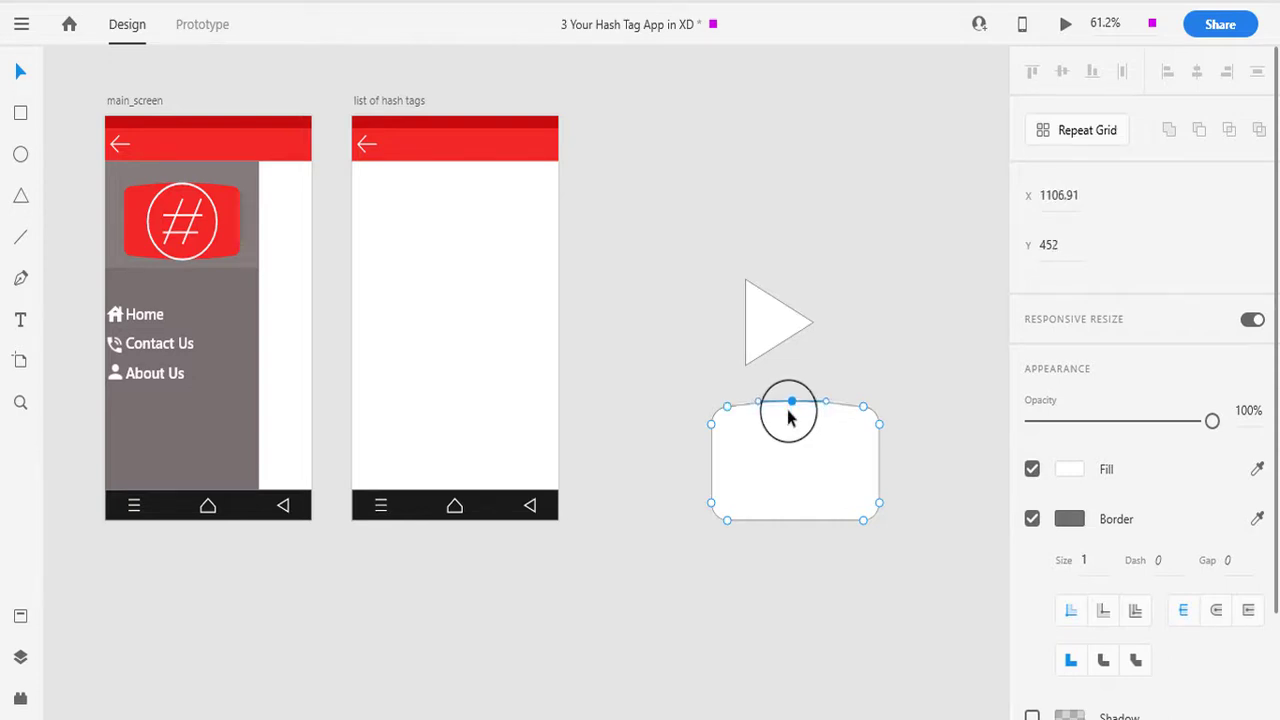
left_click(803, 521)
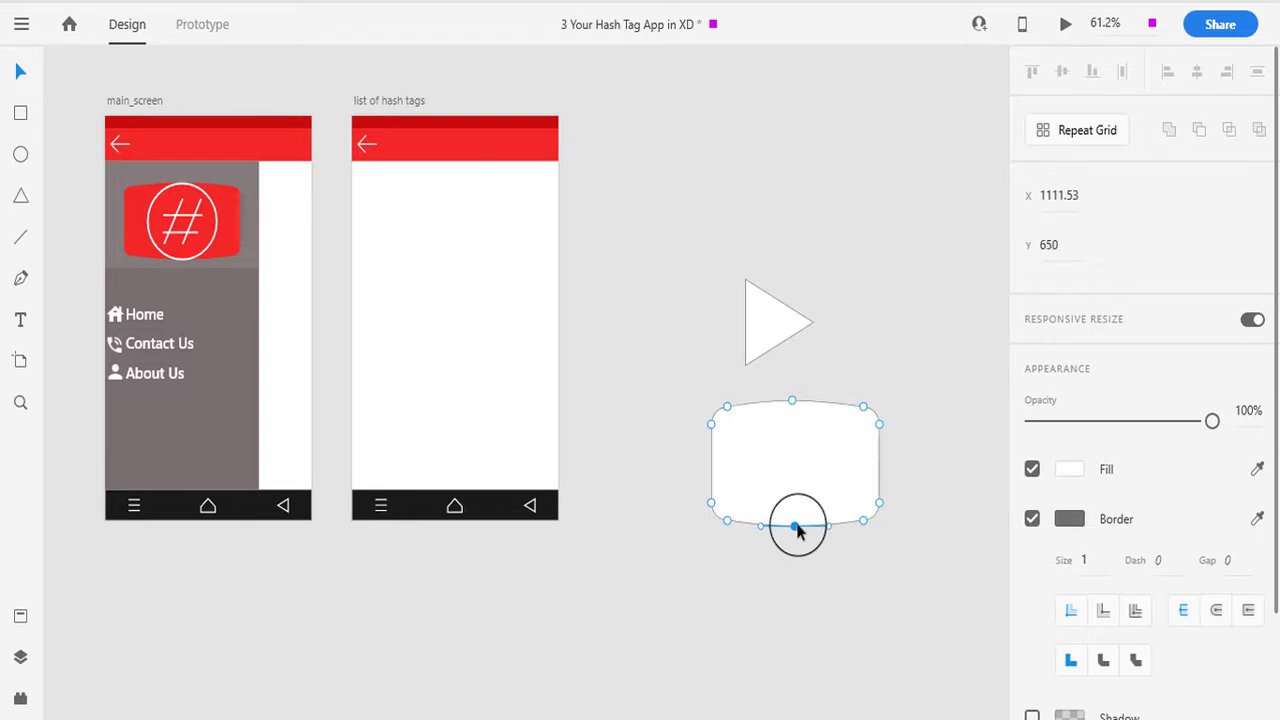
left_click(846, 589)
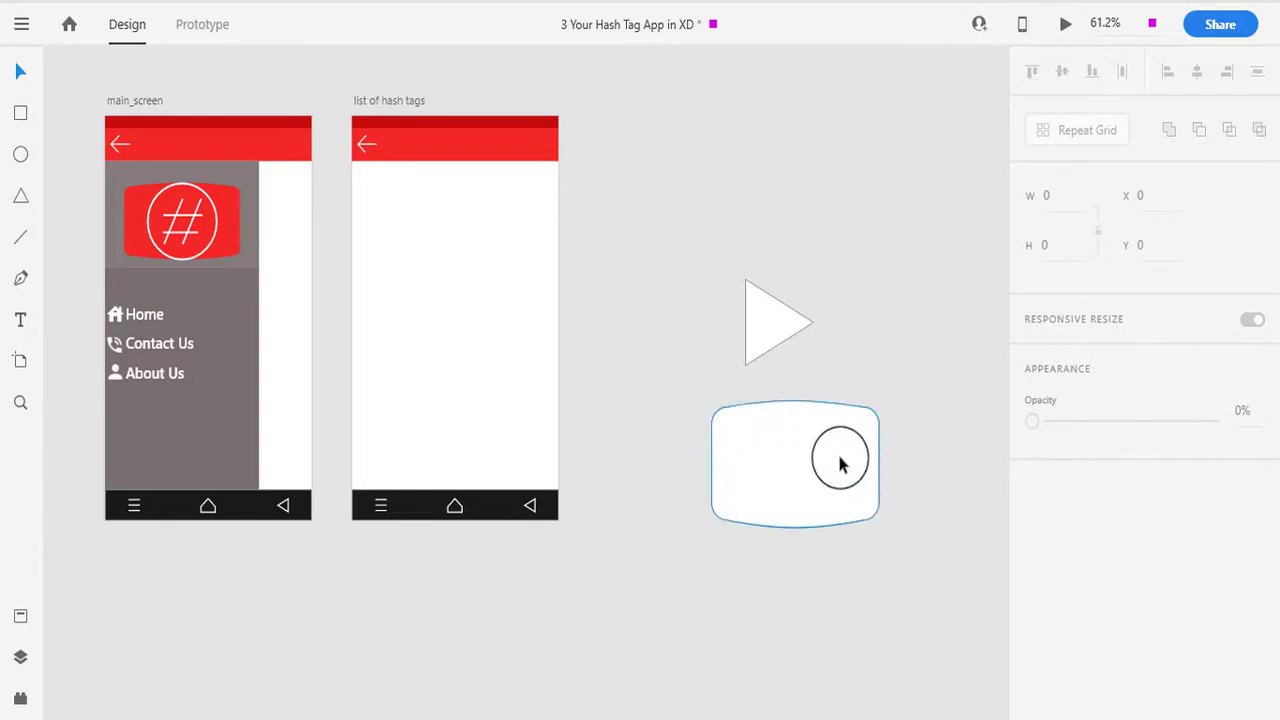
Draw a circle about 188 in diameter above the triangle
left_click(20, 154)
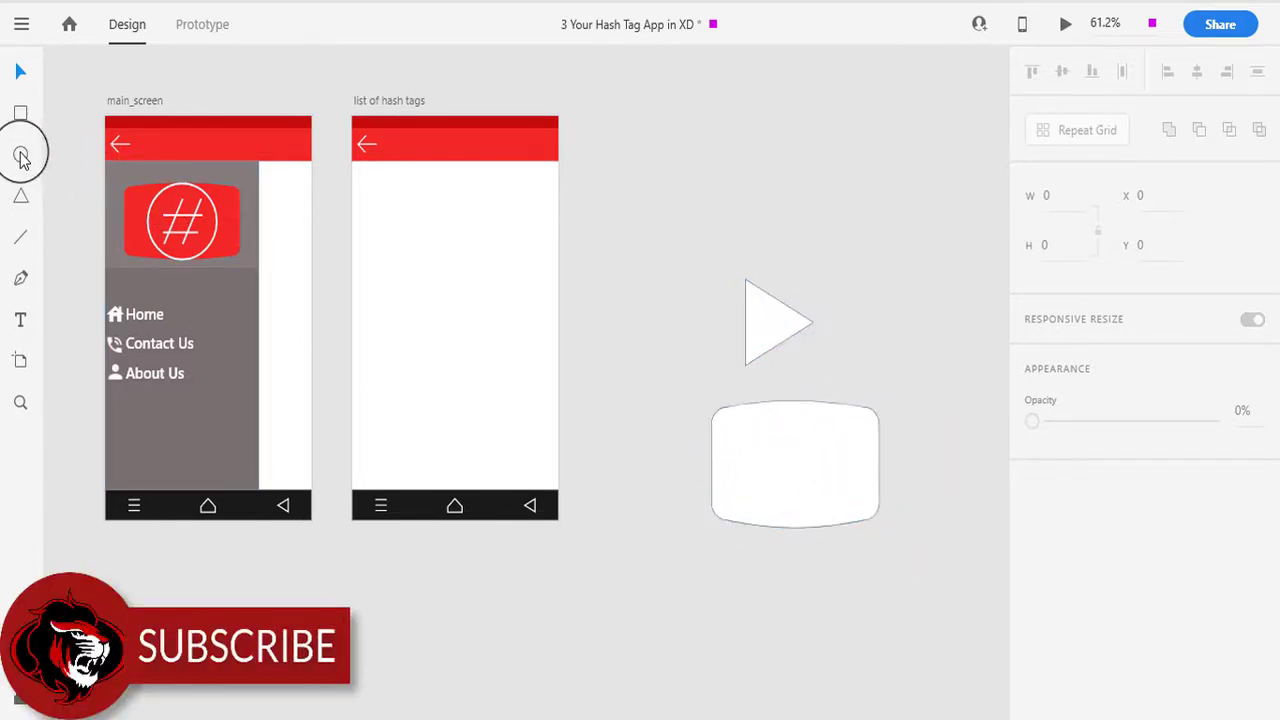
left_click_drag(720, 150, 846, 272)
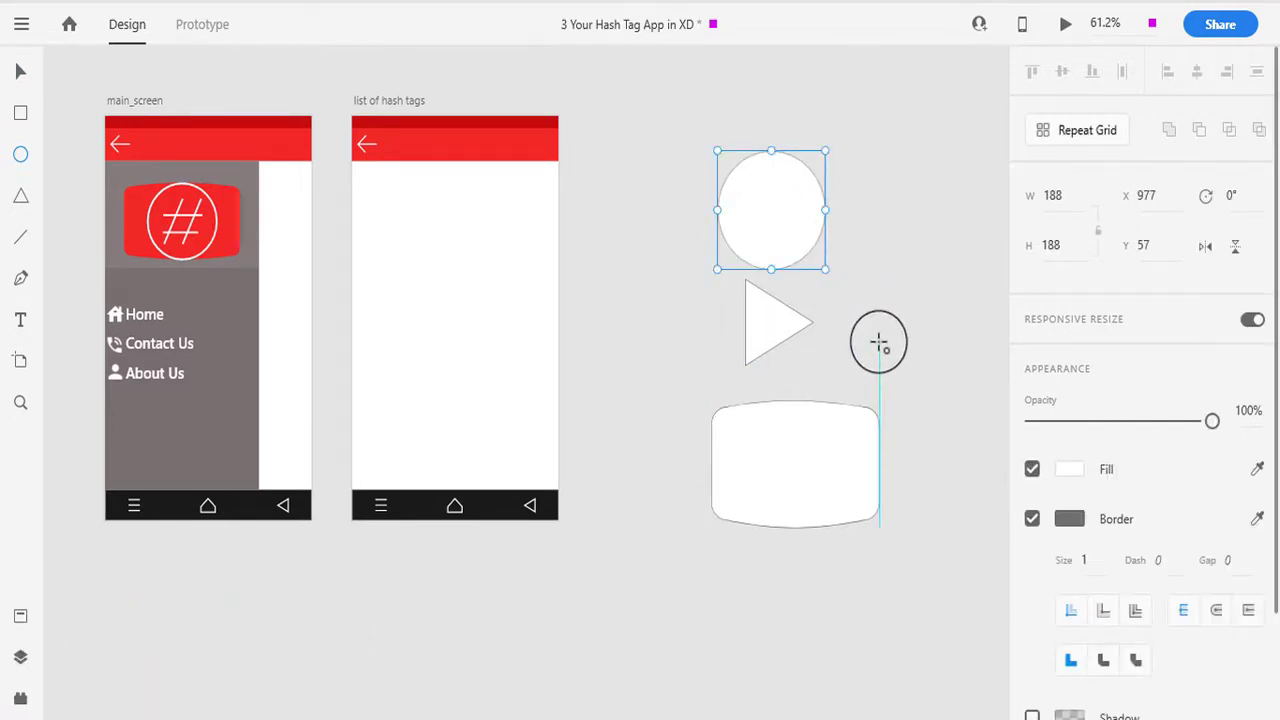
key("v")
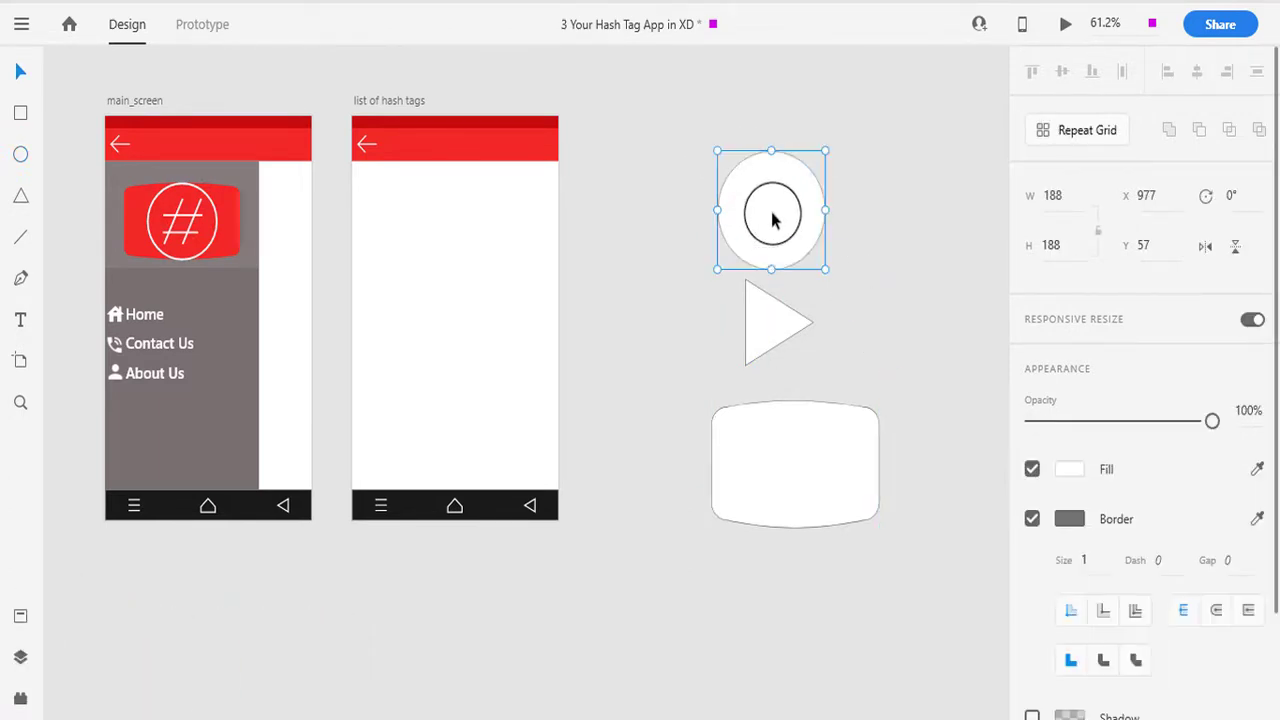
Remove the triangle's border and turn off the circle's fill
left_click(768, 325)
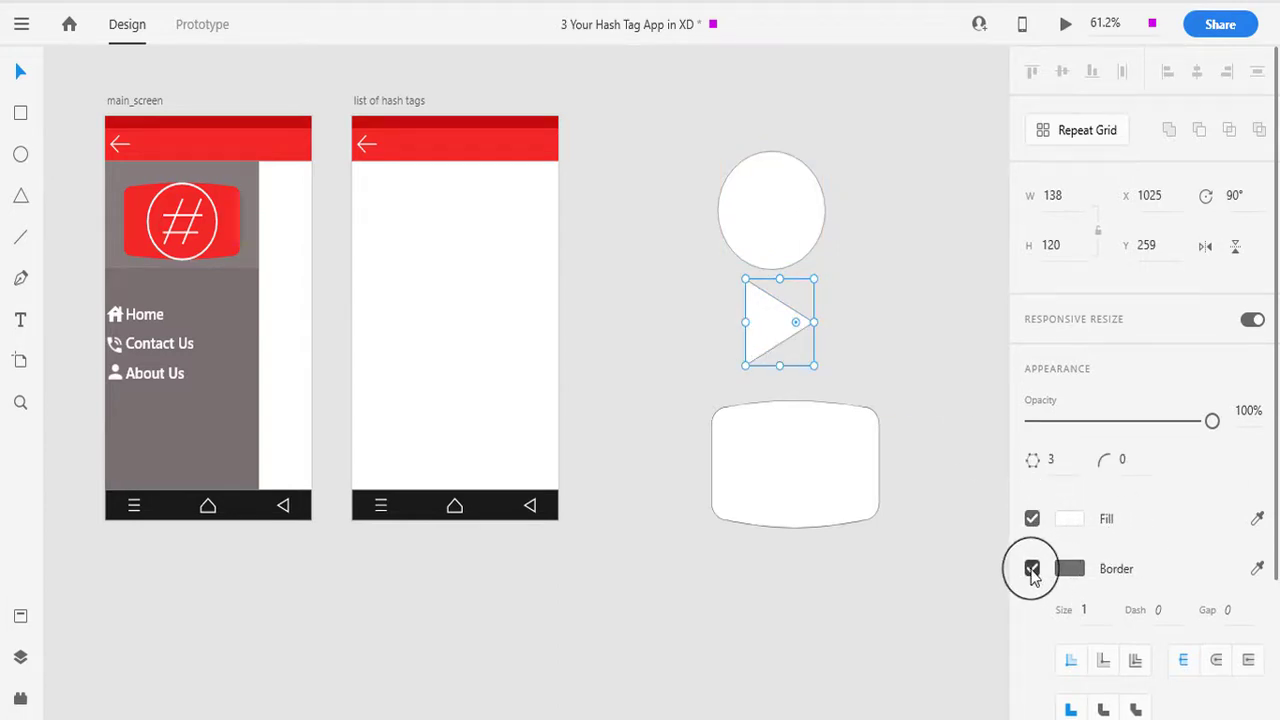
left_click(1032, 568)
left_click(796, 232)
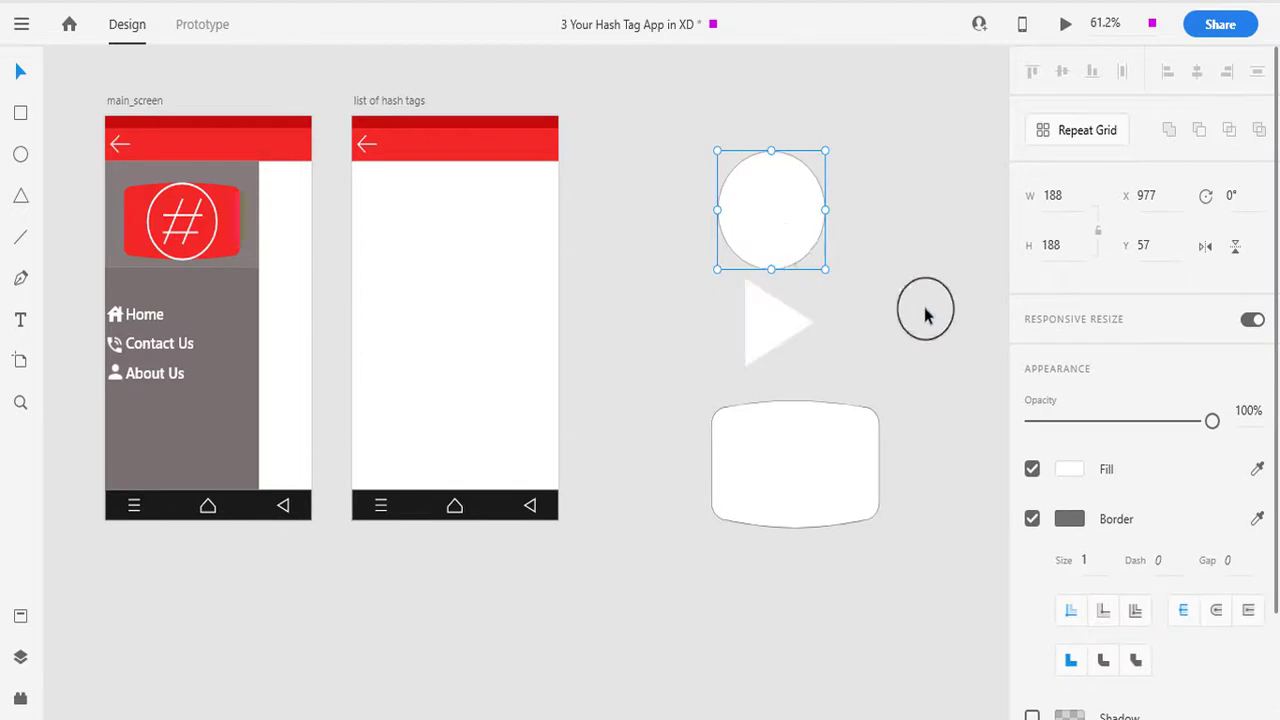
left_click(1032, 469)
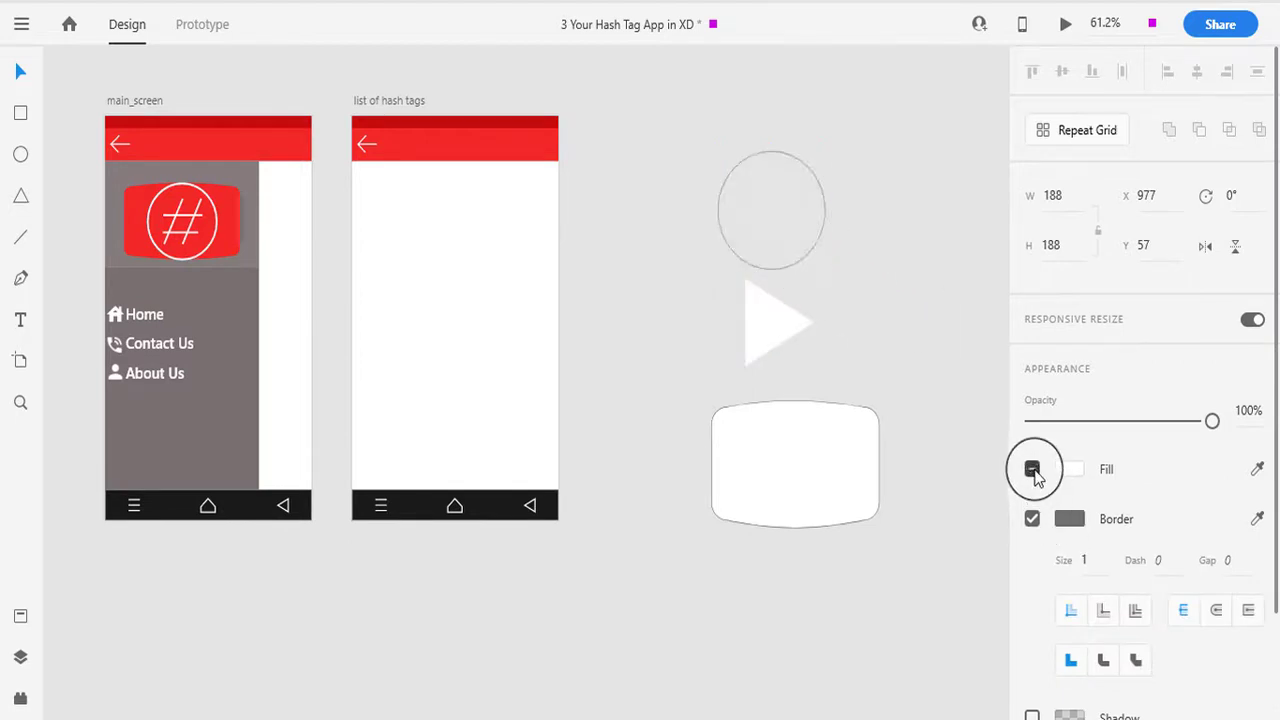
Set the circle's border size to 4
left_click(1087, 560)
key("Up")
key("Up")
key("Up")
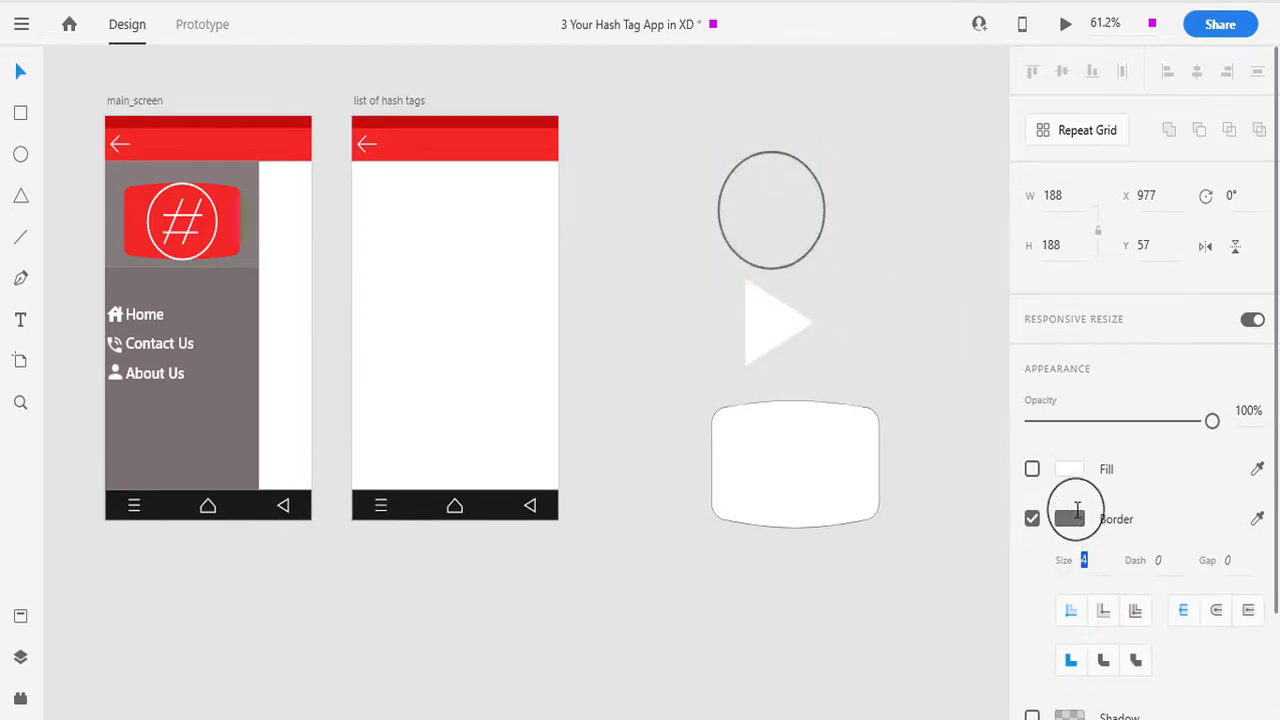
left_click(1111, 575)
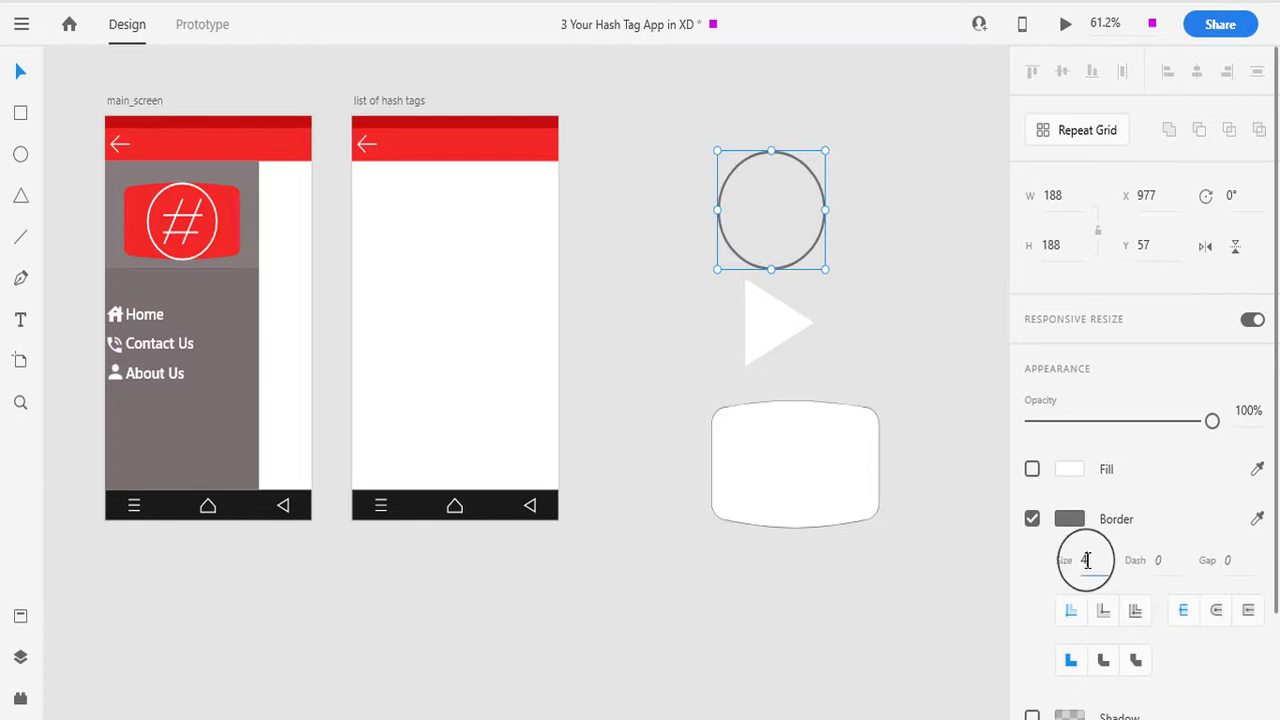
Move the triangle inside the circle, scale it down to about 99 by 87 and place it near the centre
left_click_drag(778, 345, 770, 240)
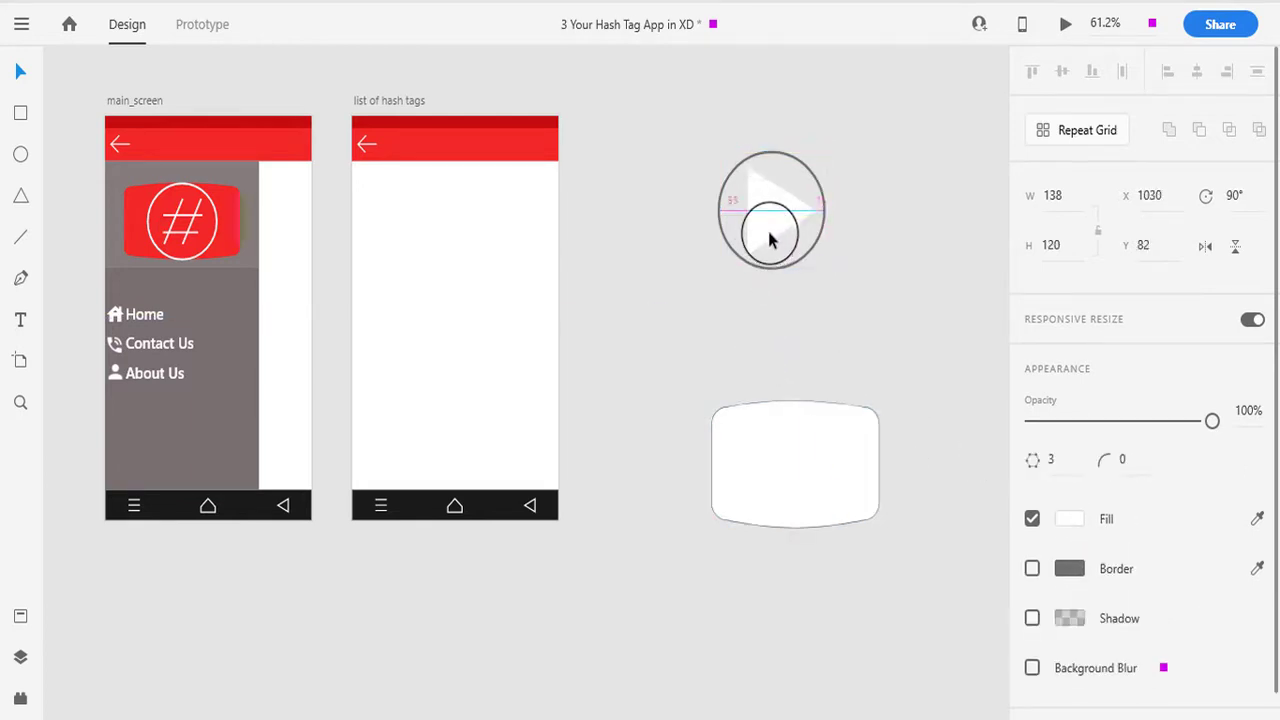
scroll(814, 251, "up", 5)
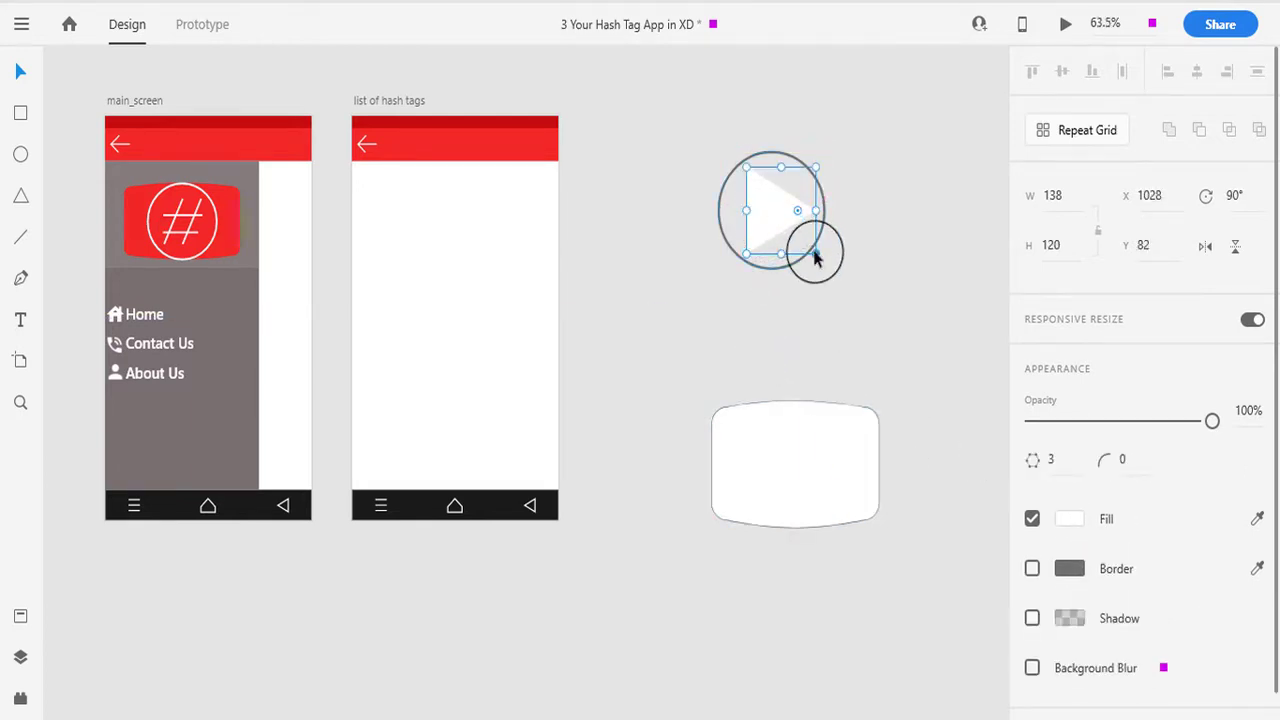
left_click_drag(891, 115, 897, 292)
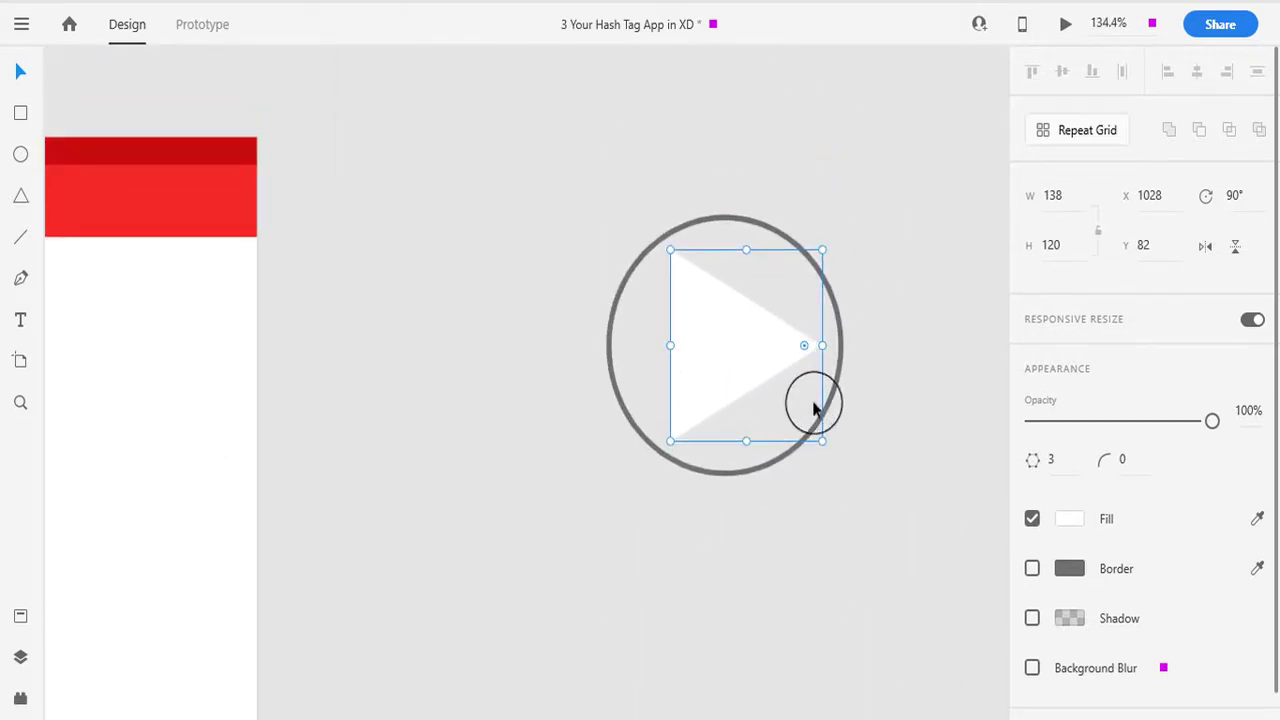
left_click_drag(821, 441, 769, 377)
left_click_drag(713, 297, 729, 331)
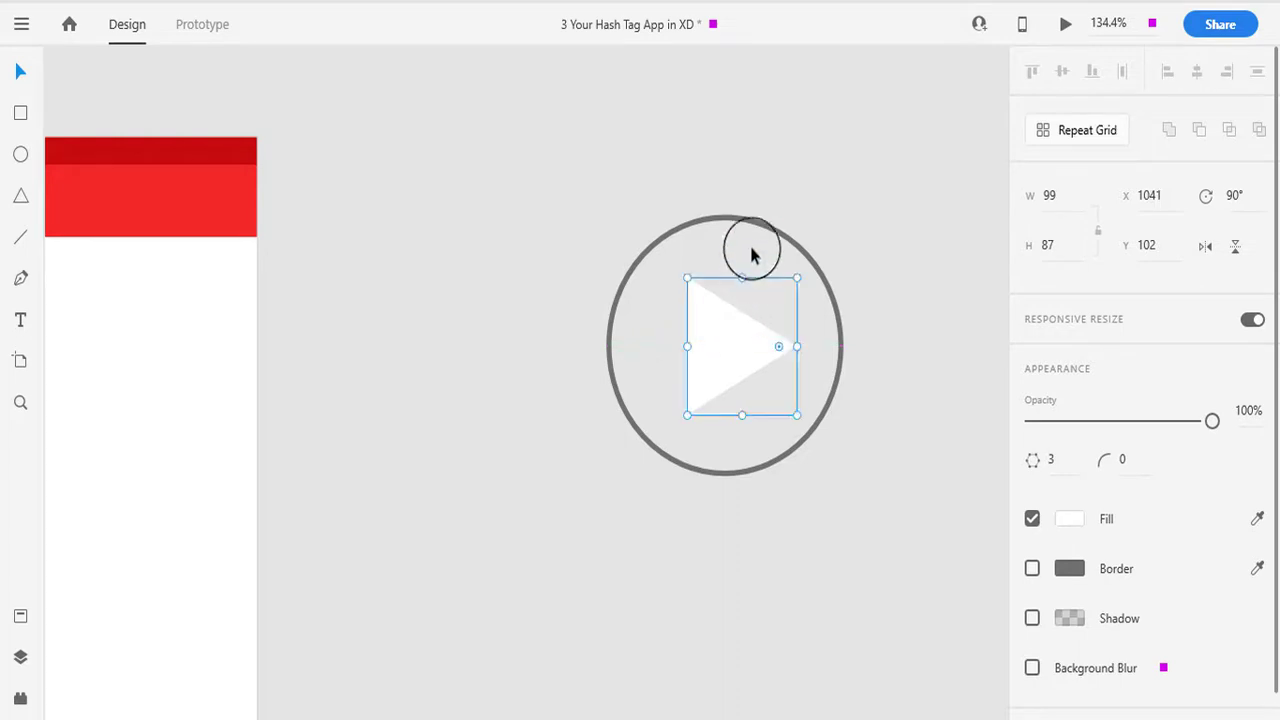
Centre the white triangle and the circle on each other horizontally
left_click(737, 222, "shift")
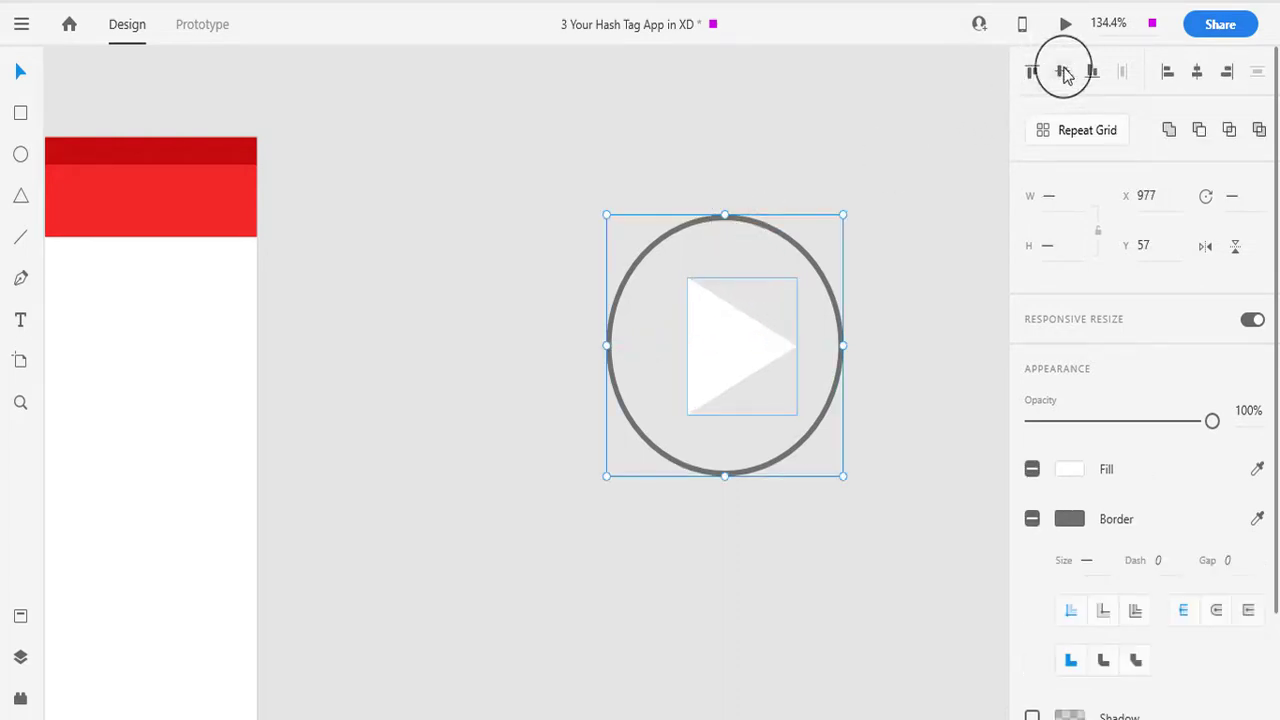
left_click(1197, 71)
left_click(942, 283)
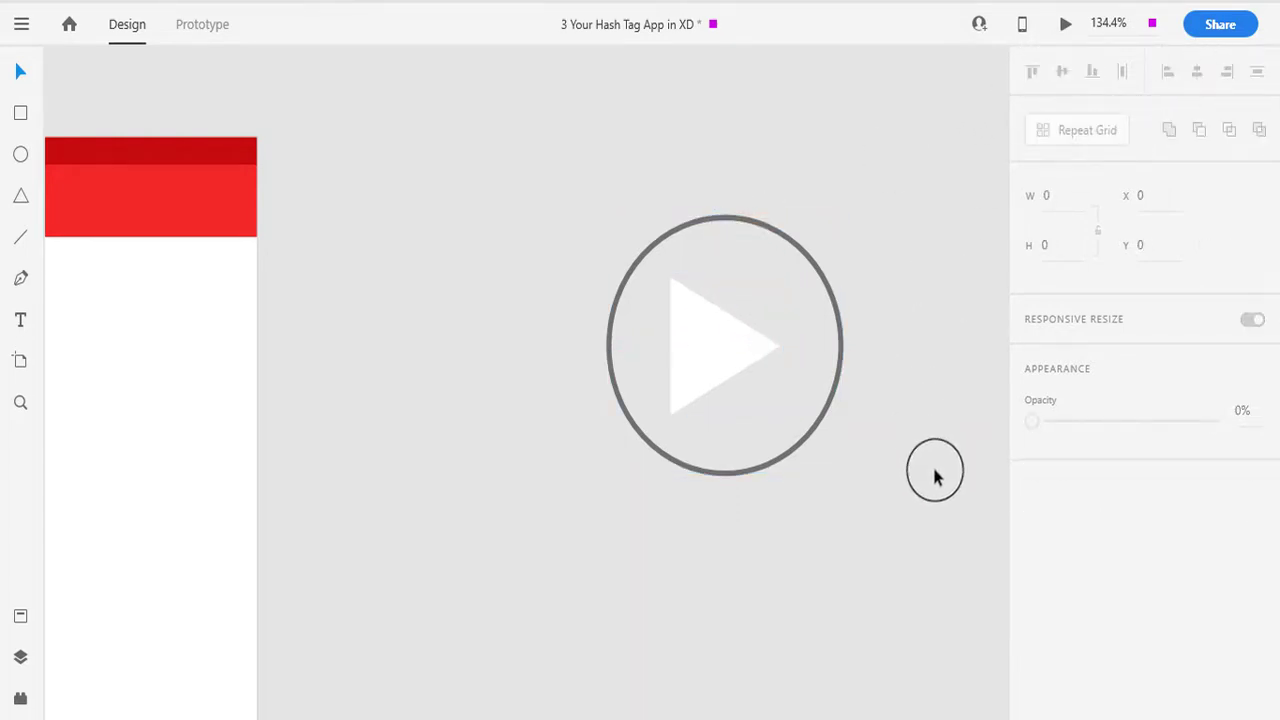
Enlarge the triangle to about 115 by 101 and place it vertically centred, slightly right of the circle's centre
left_click(723, 346)
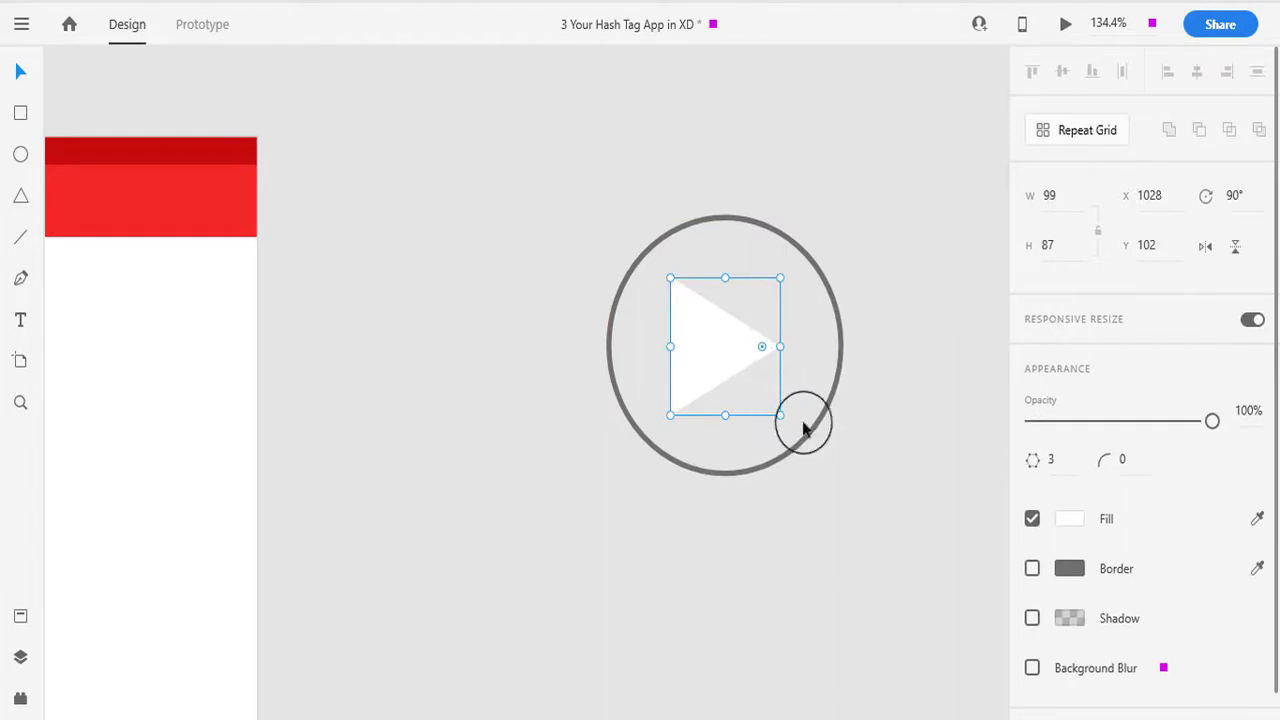
left_click_drag(781, 417, 797, 436)
left_click_drag(737, 371, 744, 365)
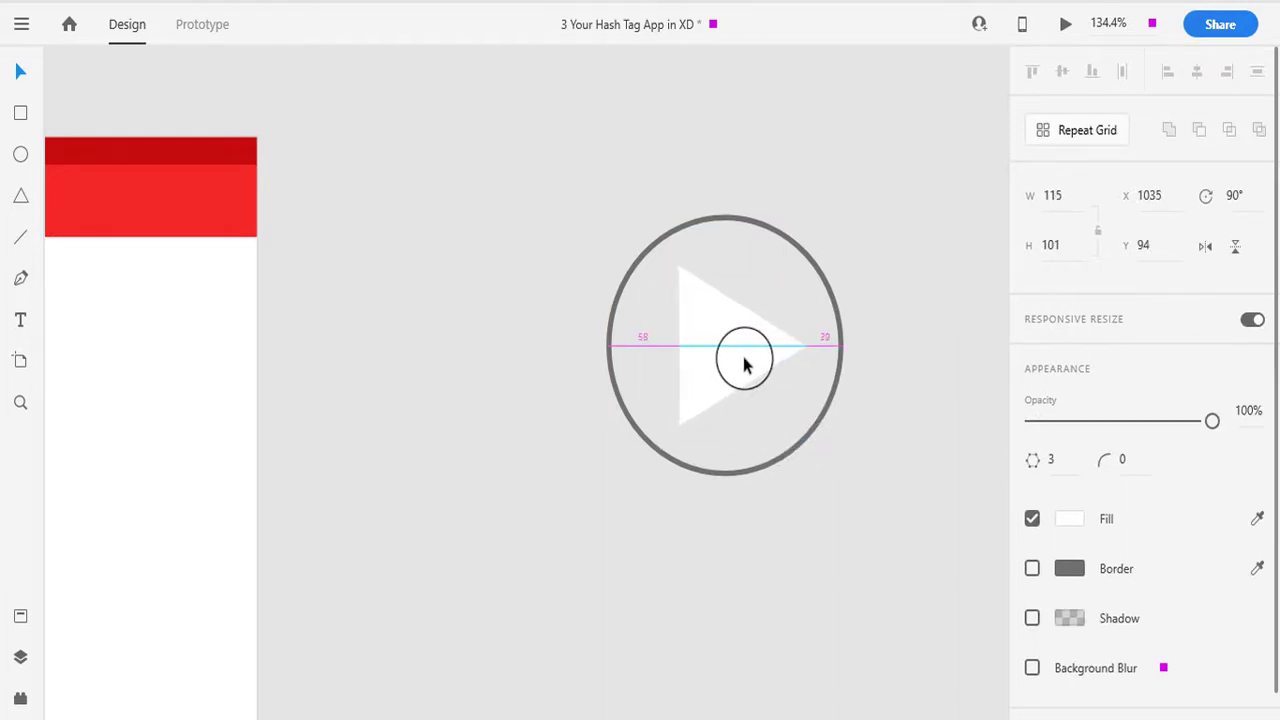
left_click(898, 463)
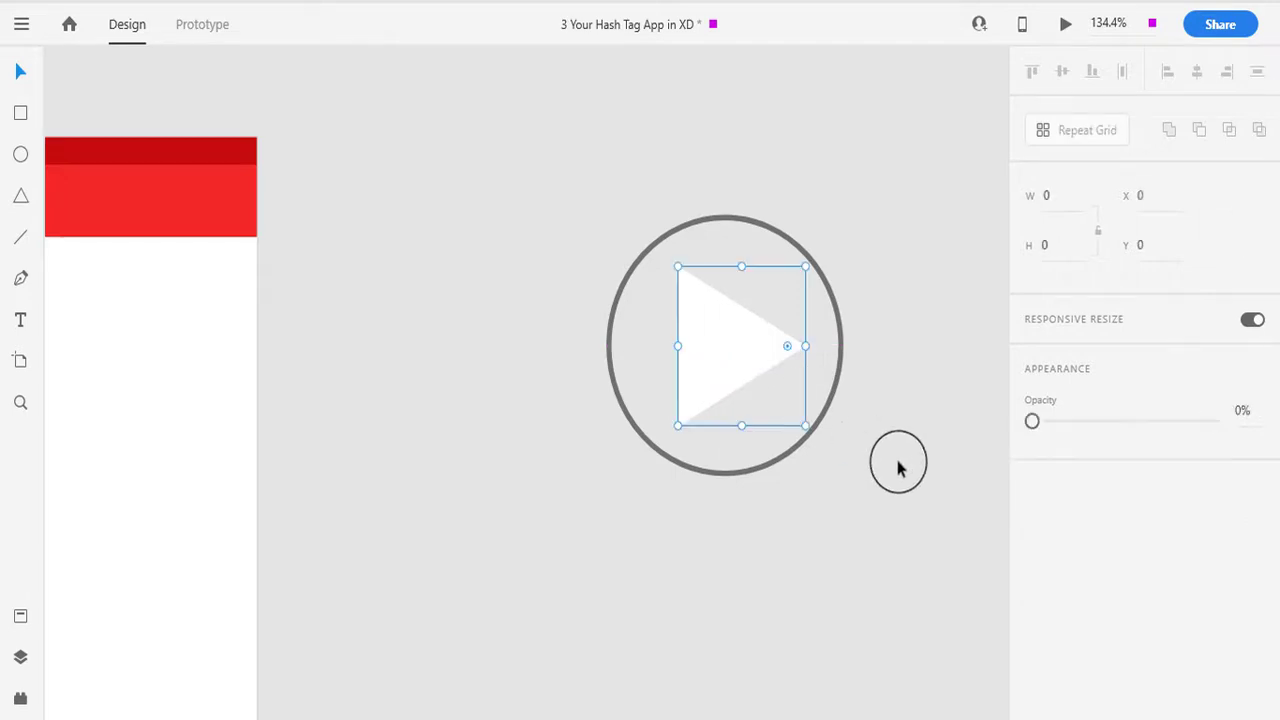
Recolour the circle's border white by sampling the white rounded shape below it
scroll(914, 480, "down", 5)
left_click_drag(929, 490, 844, 426)
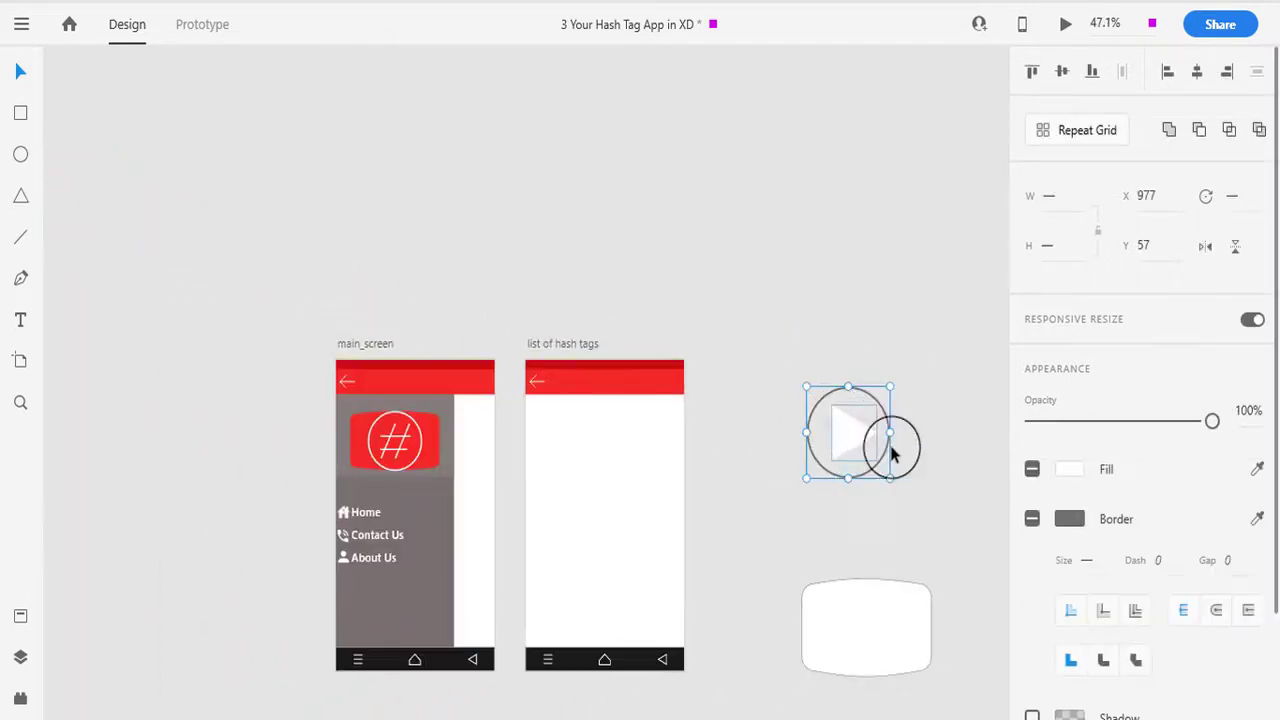
left_click(951, 471)
left_click(890, 437)
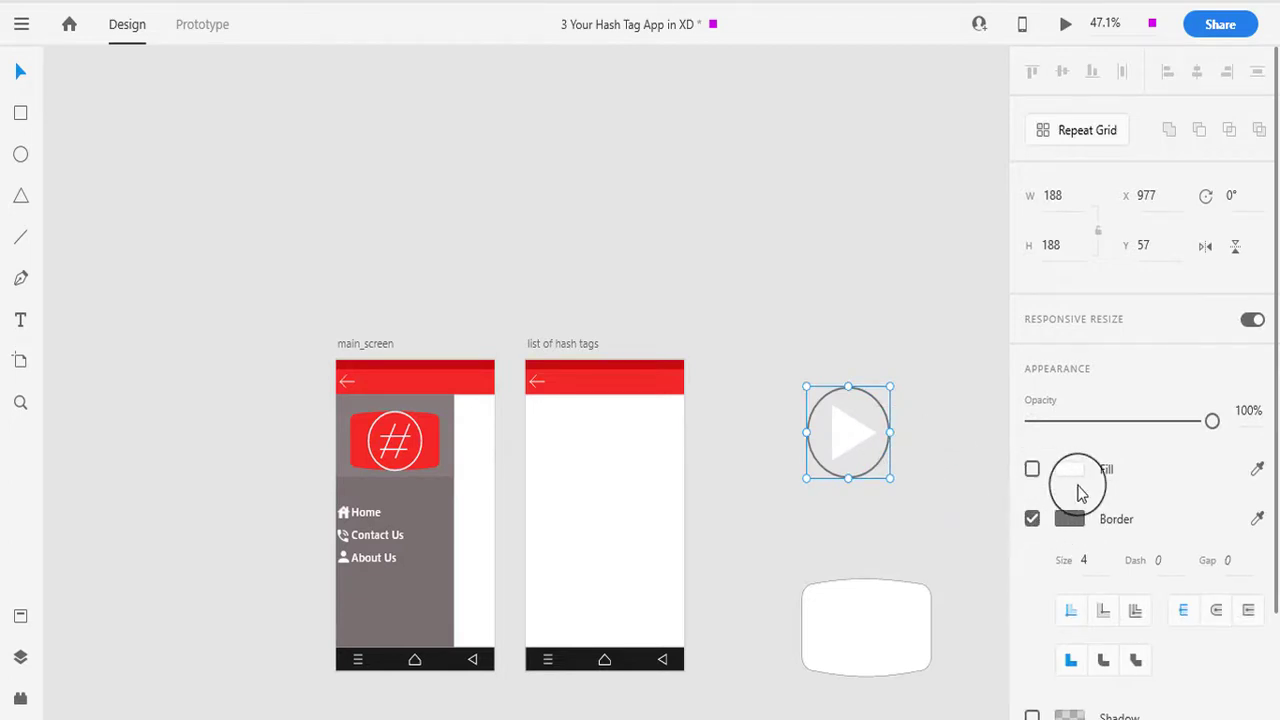
left_click(1257, 519)
left_click(906, 615)
left_click_drag(950, 523, 820, 428)
left_click(890, 518)
Fill the white rounded shape with the red sampled from the hash logo on main_screen
left_click(925, 612)
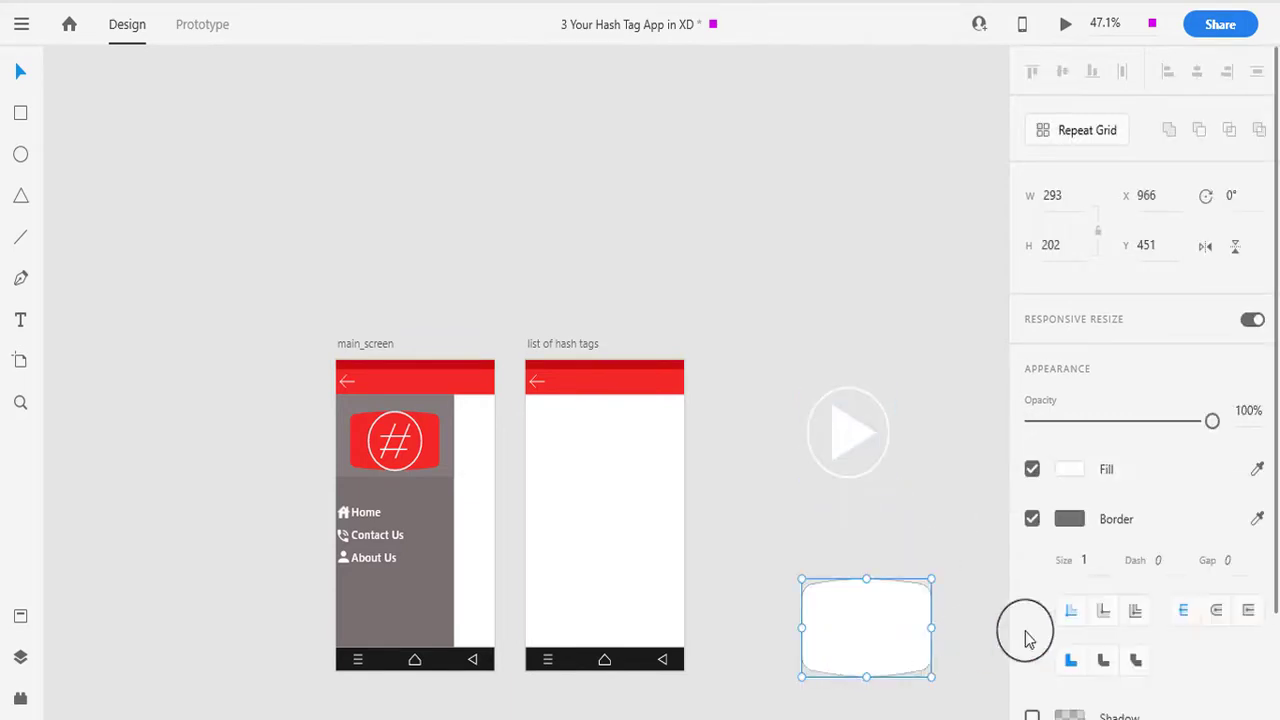
left_click(1068, 472)
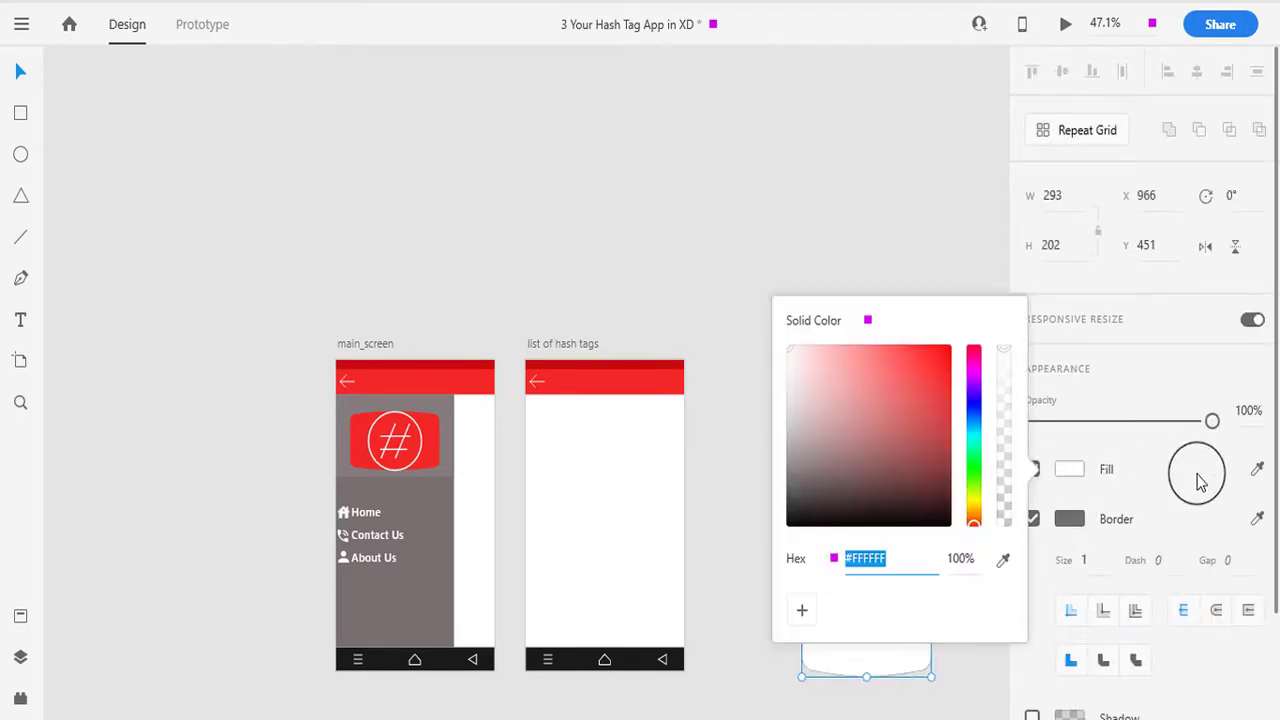
left_click(1257, 469)
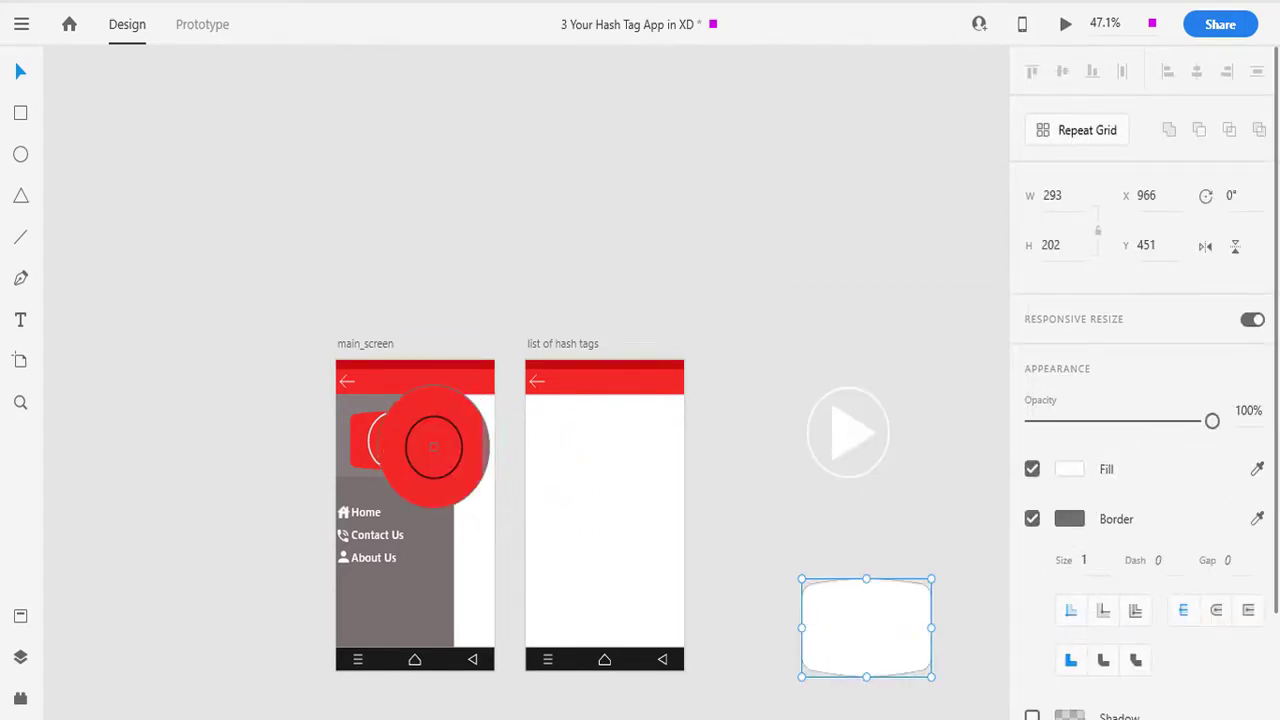
left_click(430, 443)
Move the circle and triangle together onto the centre of the red rounded shape
left_click_drag(928, 501, 799, 398)
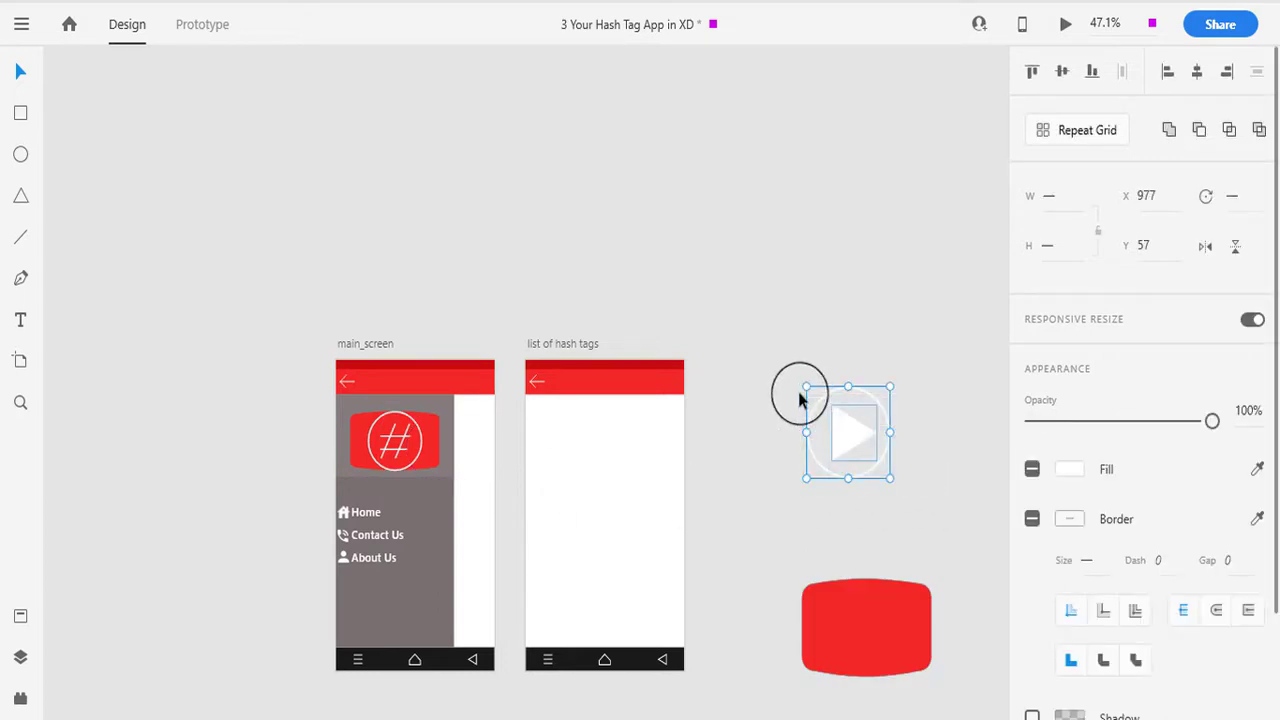
left_click_drag(849, 434, 866, 635)
left_click(920, 500)
scroll(920, 508, "down", 2)
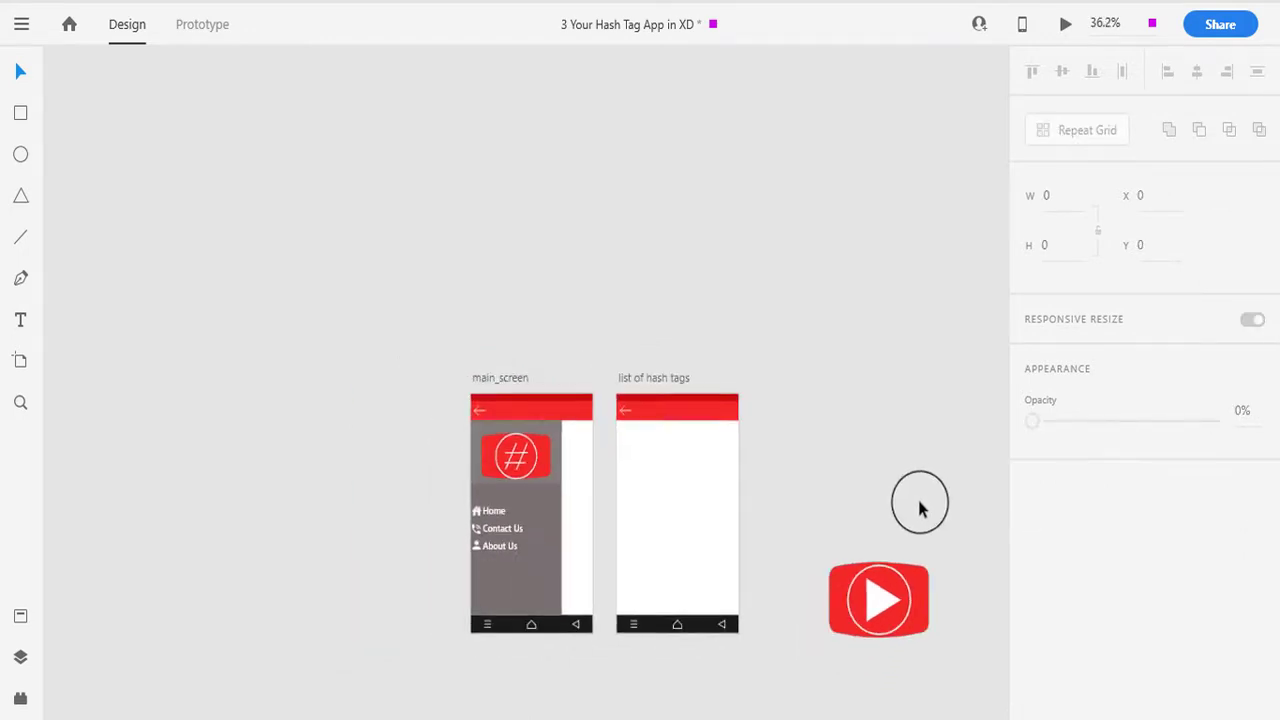
Select the whole play icon, move it up beside the list of hash tags artboard and scale it down to about 64 by 51
scroll(785, 390, "up", 4)
scroll(790, 366, "up", 1)
left_click_drag(790, 366, 659, 208)
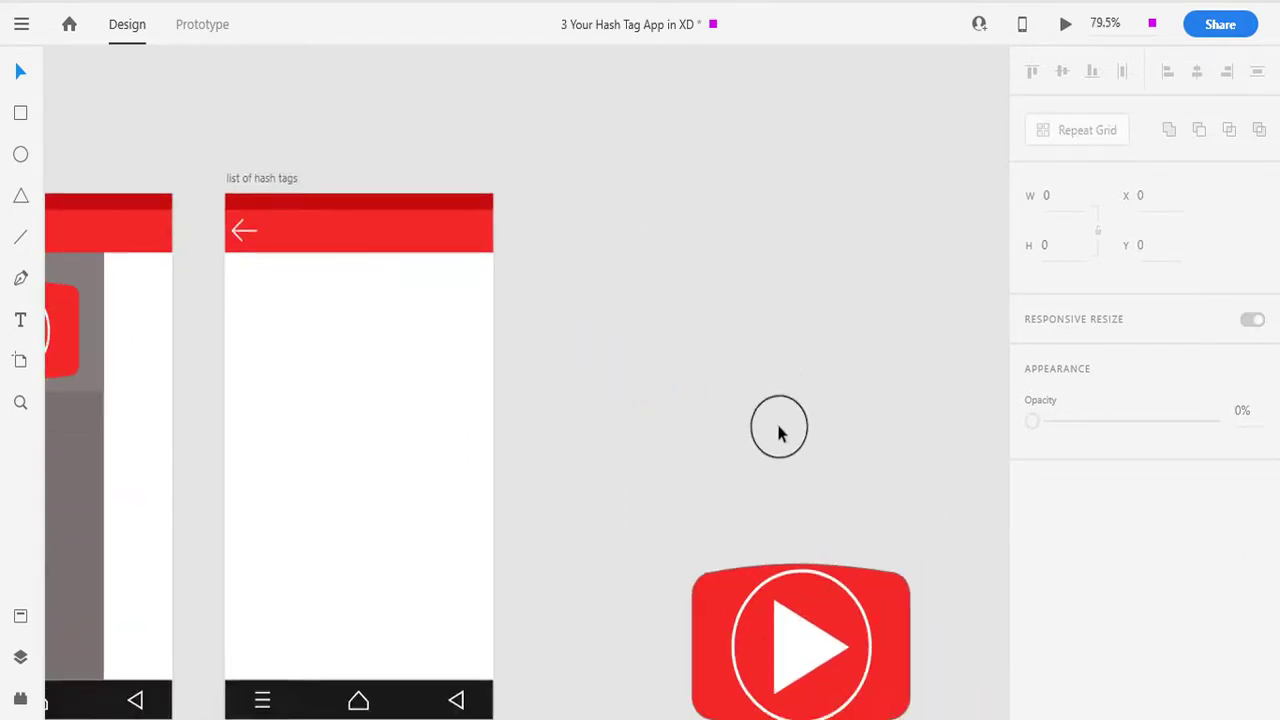
left_click_drag(706, 281, 680, 237)
left_click_drag(628, 449, 740, 353)
left_click_drag(745, 364, 597, 259)
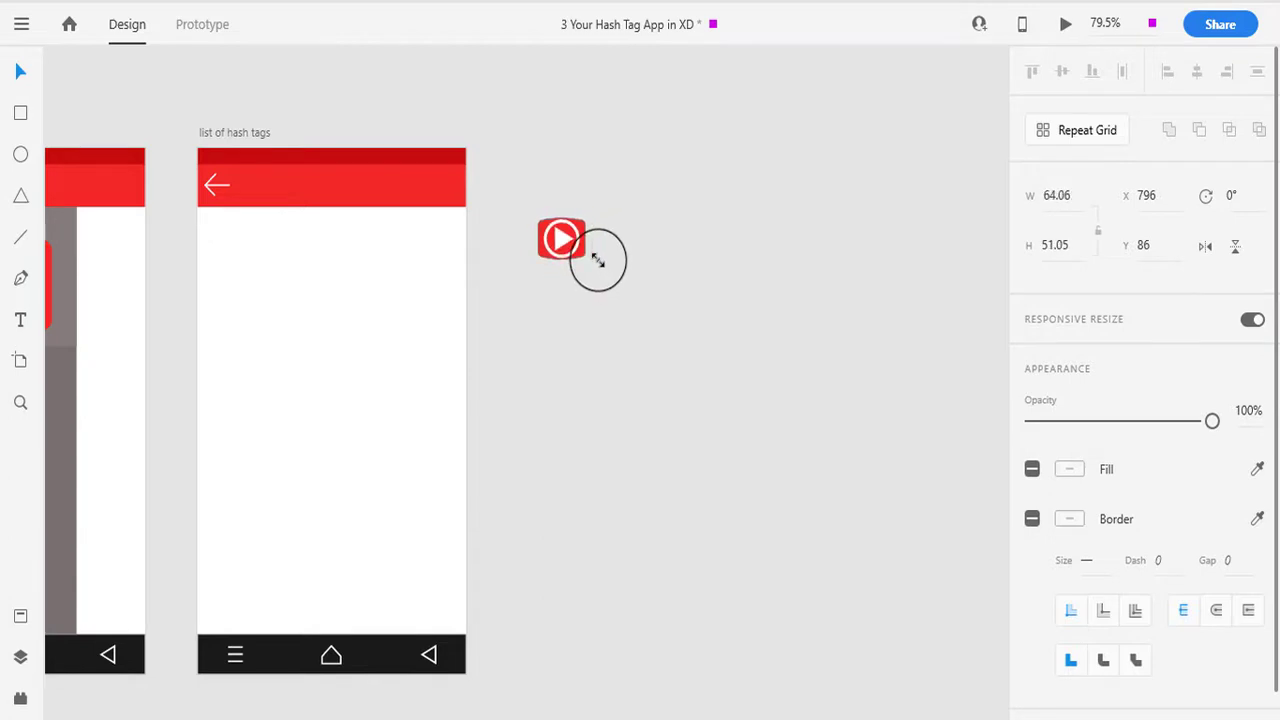
Move the small play icon closer to the upper right edge of the list of hash tags artboard
scroll(588, 347, "up", 3)
left_click_drag(601, 338, 713, 350)
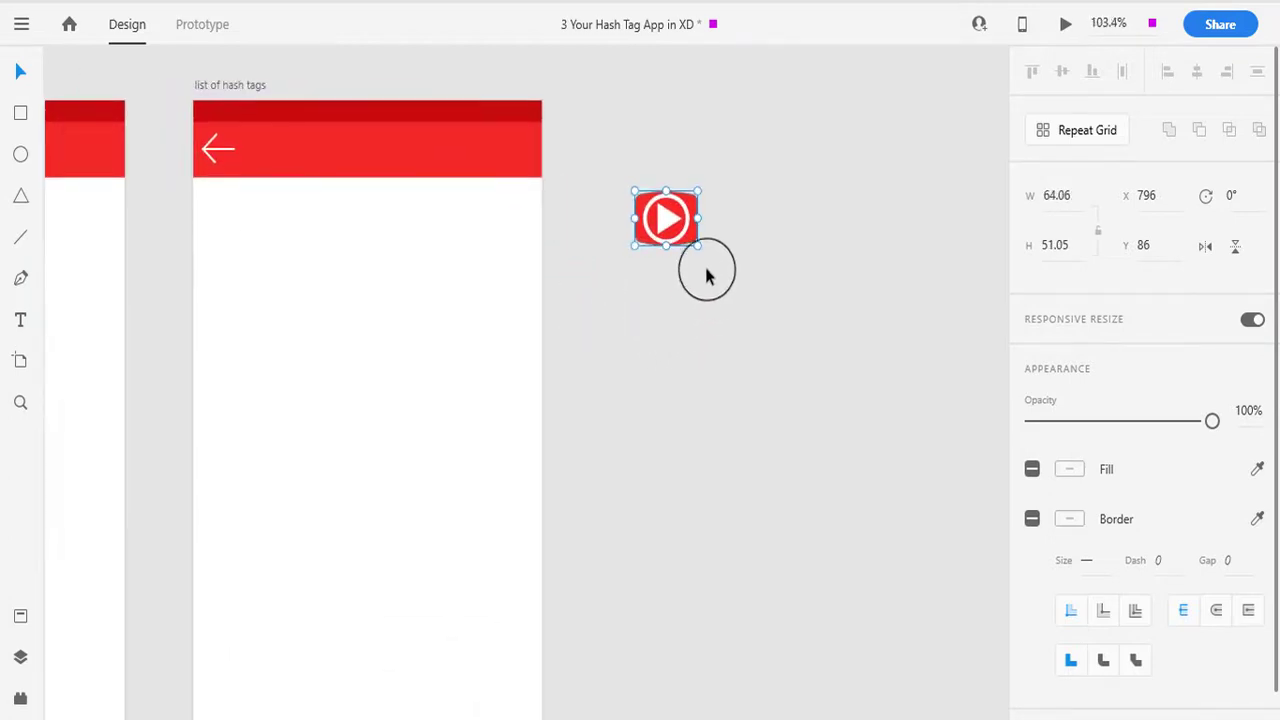
scroll(645, 428, "down", 1)
scroll(645, 428, "right", 1)
left_click_drag(649, 158, 607, 122)
left_click(681, 229)
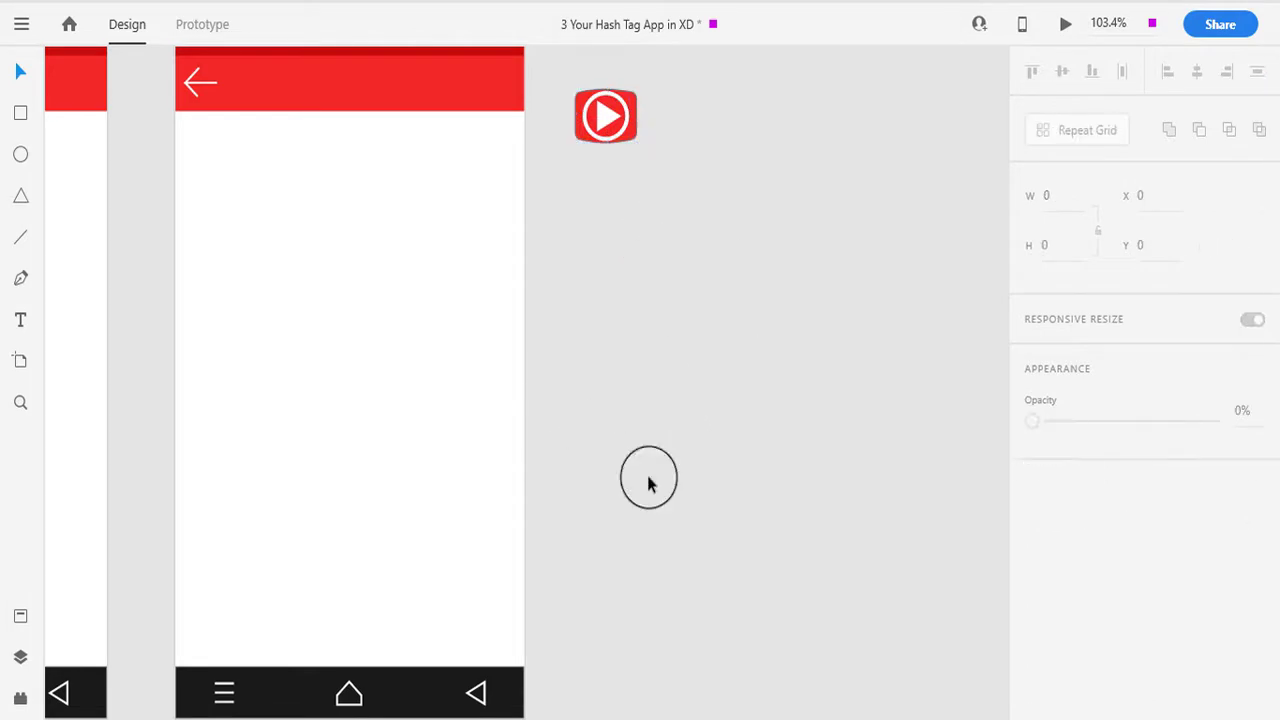
Import next_button.png from the imgs folder and place it centred below the play icon
left_click(660, 718)
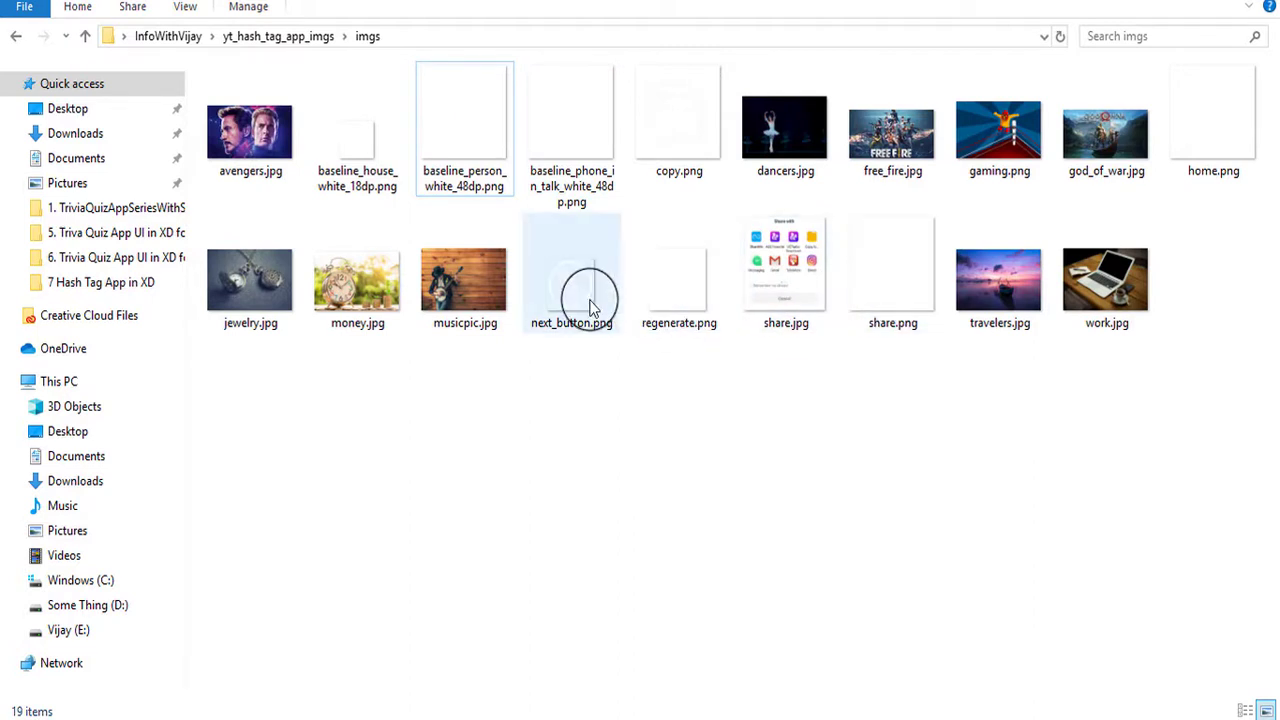
left_click_drag(567, 312, 612, 200)
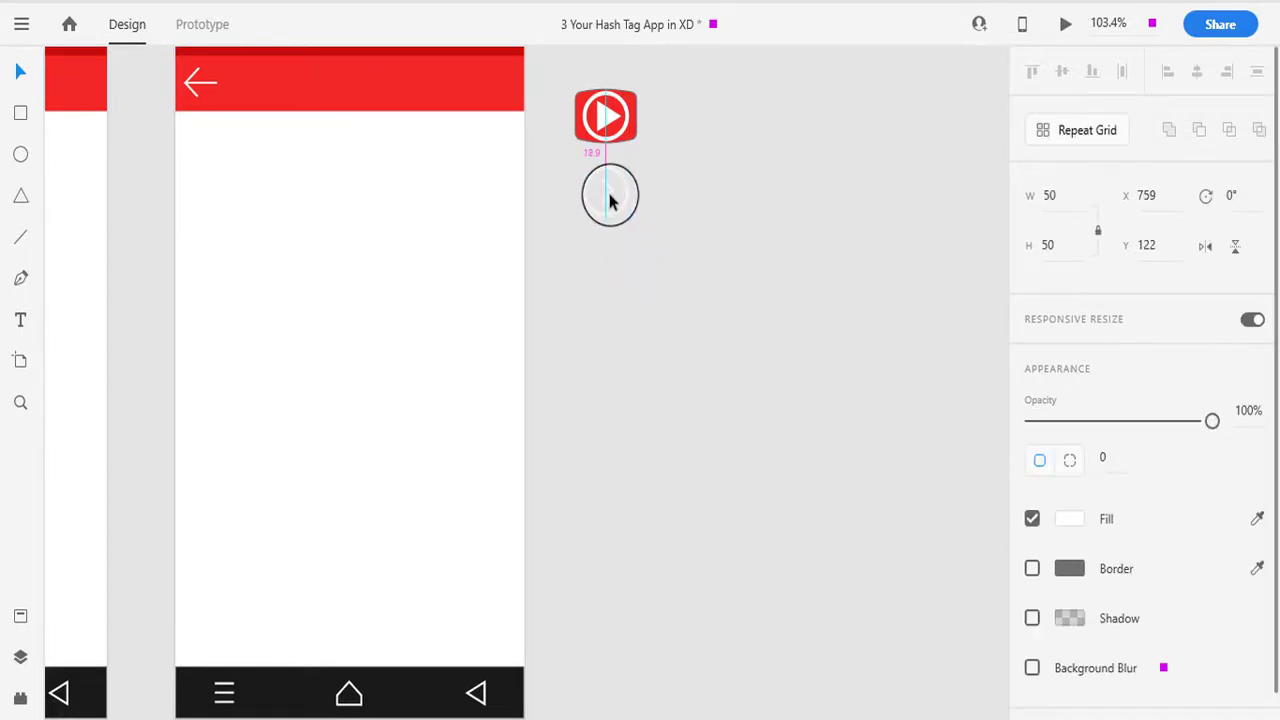
left_click(668, 253)
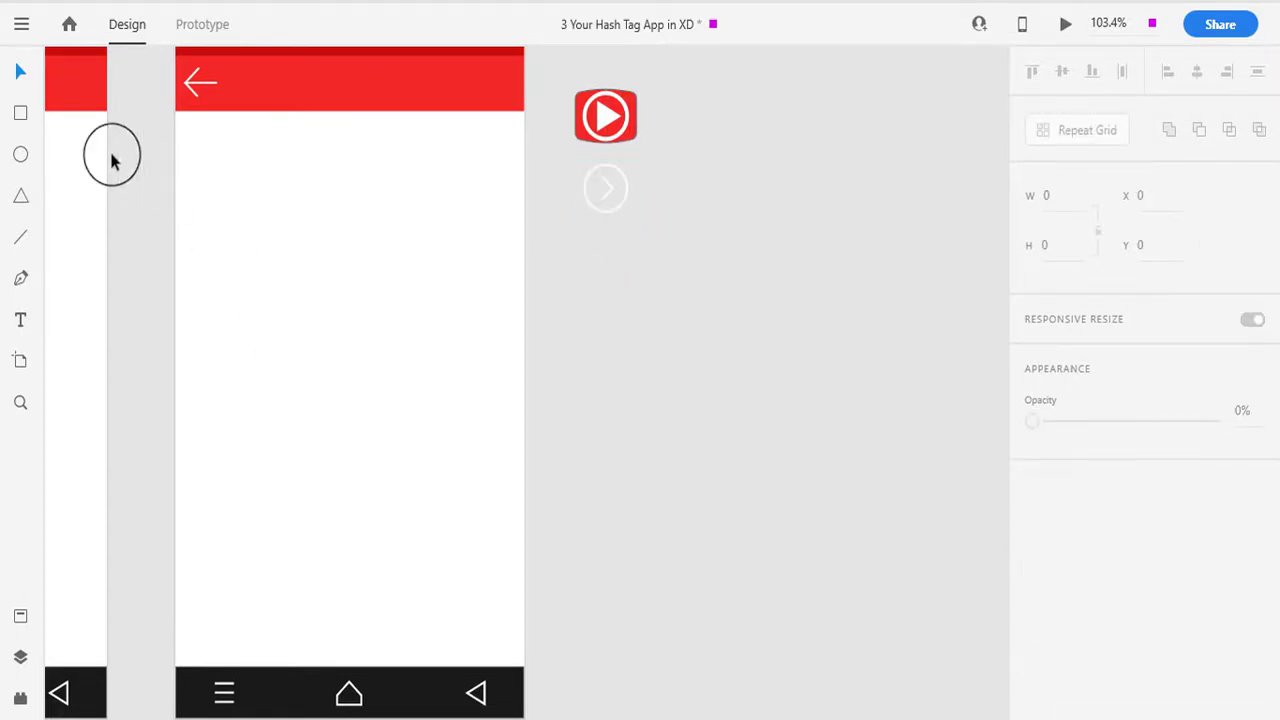
Draw a rectangle about 320 by 188 below the next button and round its corners to a radius of 17
left_click(19, 117)
left_click_drag(567, 253, 878, 407)
left_click_drag(721, 407, 722, 455)
mouse_move(587, 269)
left_mouse_down()
mouse_move(601, 276)
mouse_move(585, 270)
left_mouse_up()
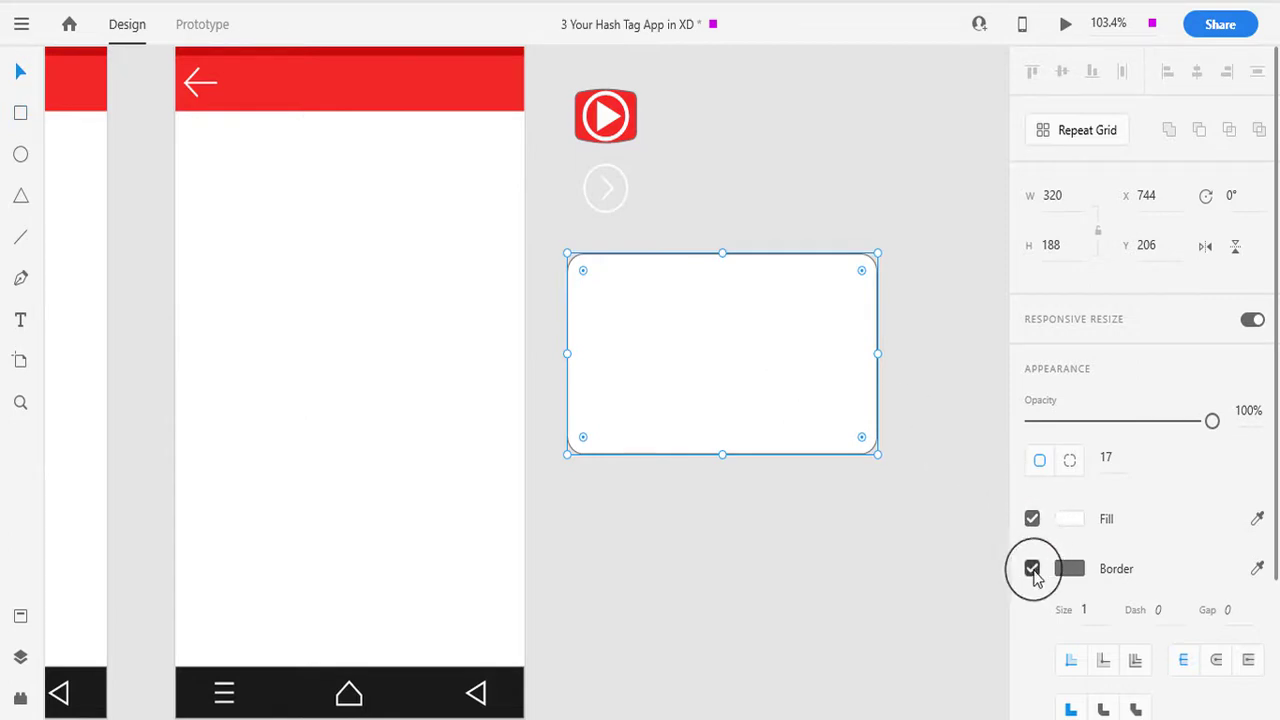
Remove the rounded rectangle's border and move it to about X 735, Y 193
left_click(1032, 568)
left_click(903, 543)
left_click_drag(717, 369, 710, 362)
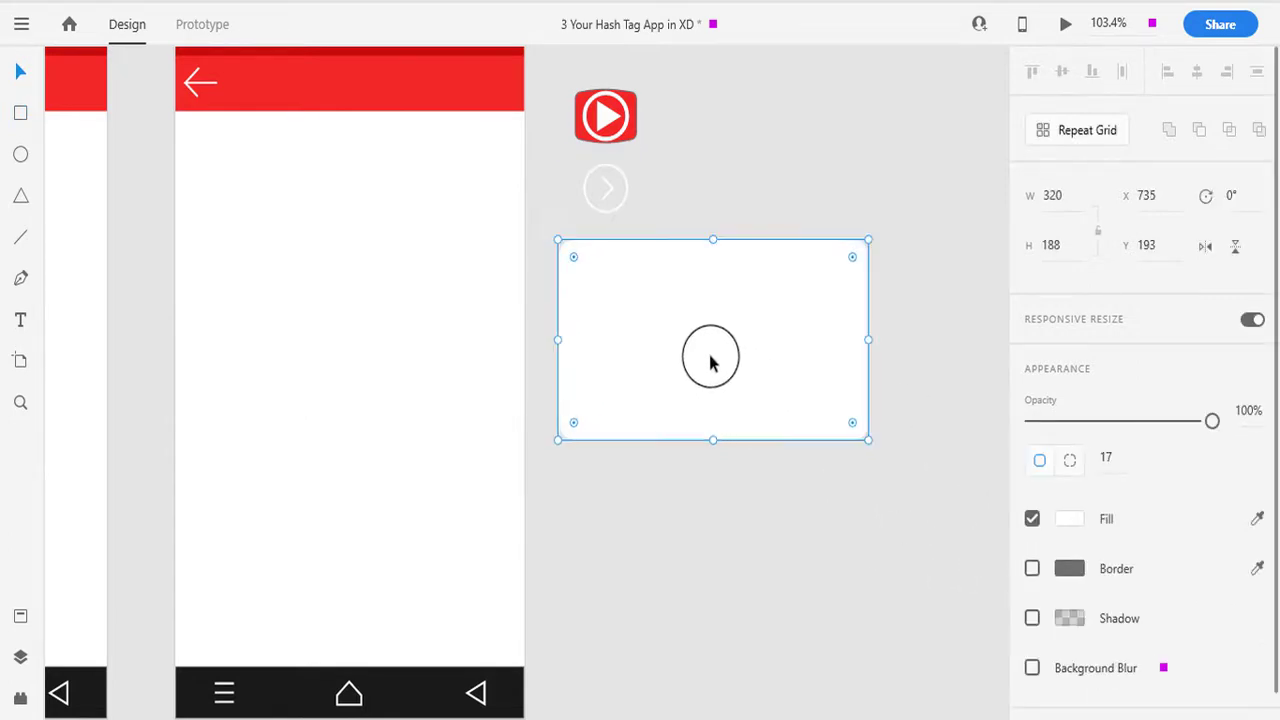
left_click(843, 600)
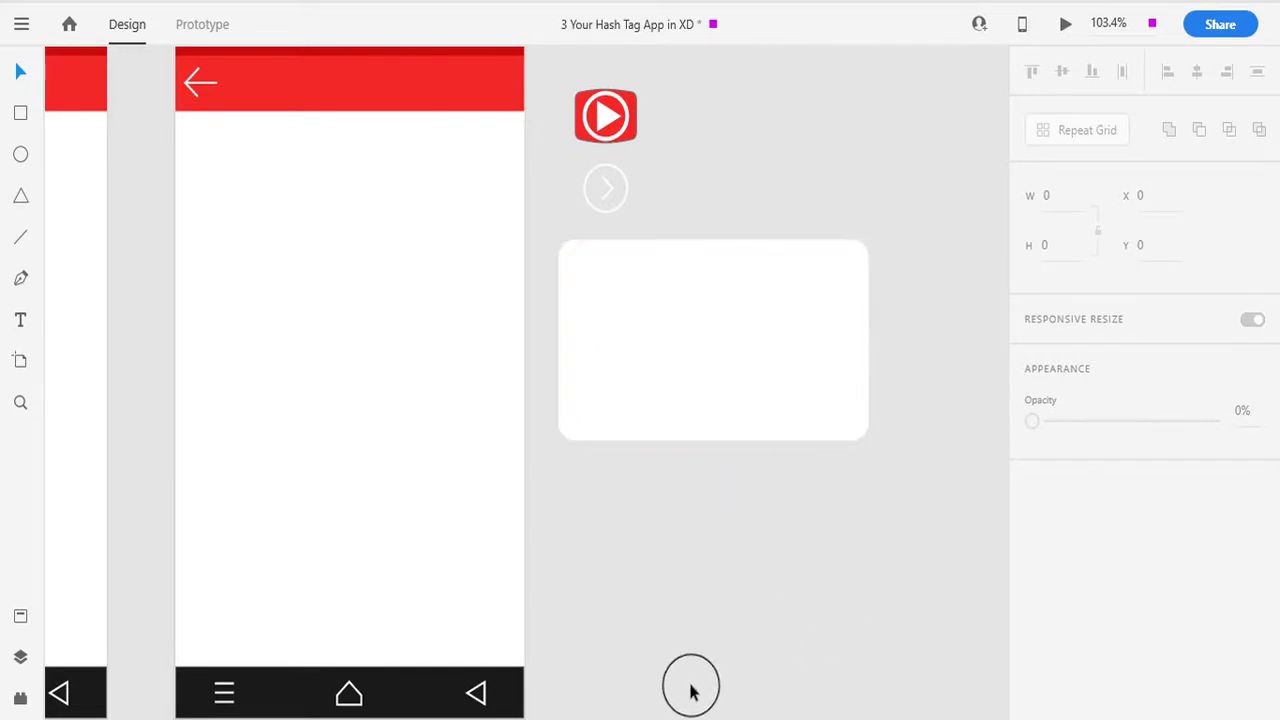
Fill the rounded rectangle with the image free_fire.jpg from the imgs folder
left_click(661, 717)
left_click(750, 492)
left_click_drag(898, 168, 714, 383)
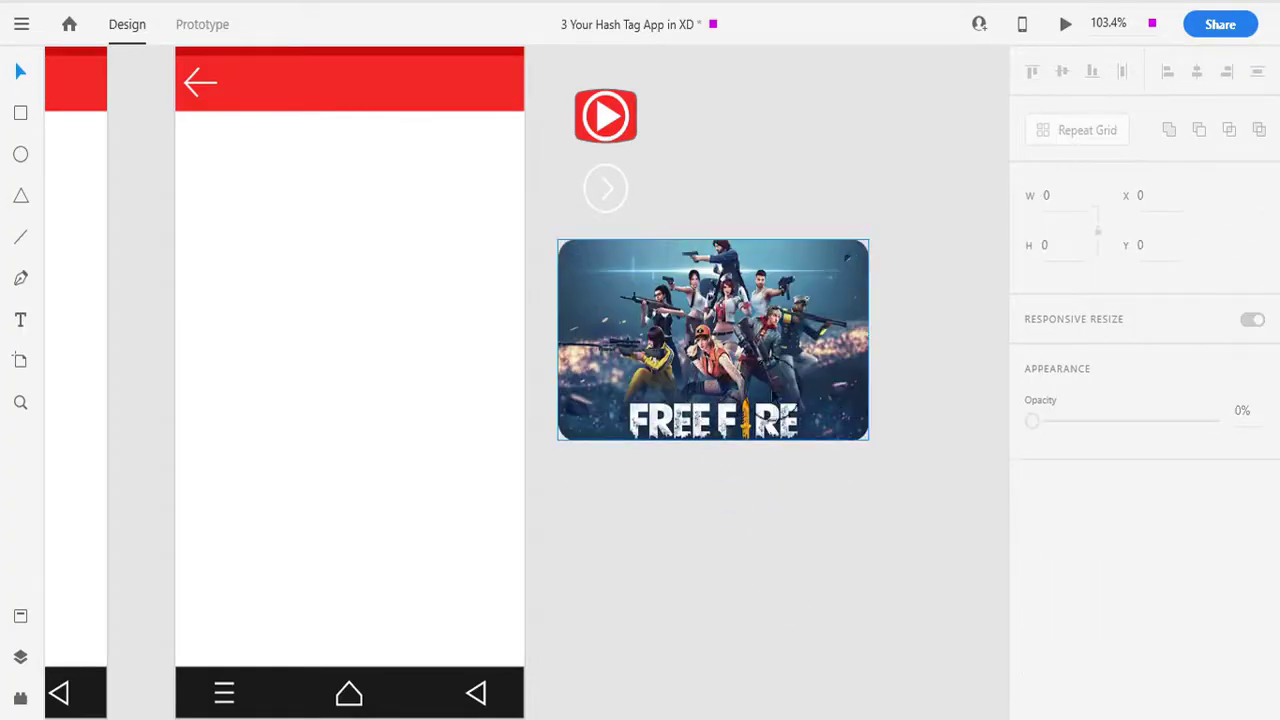
Duplicate the image card and reduce the copy to a strip about 59 high along the card's lower edge
scroll(767, 376, "down", 3)
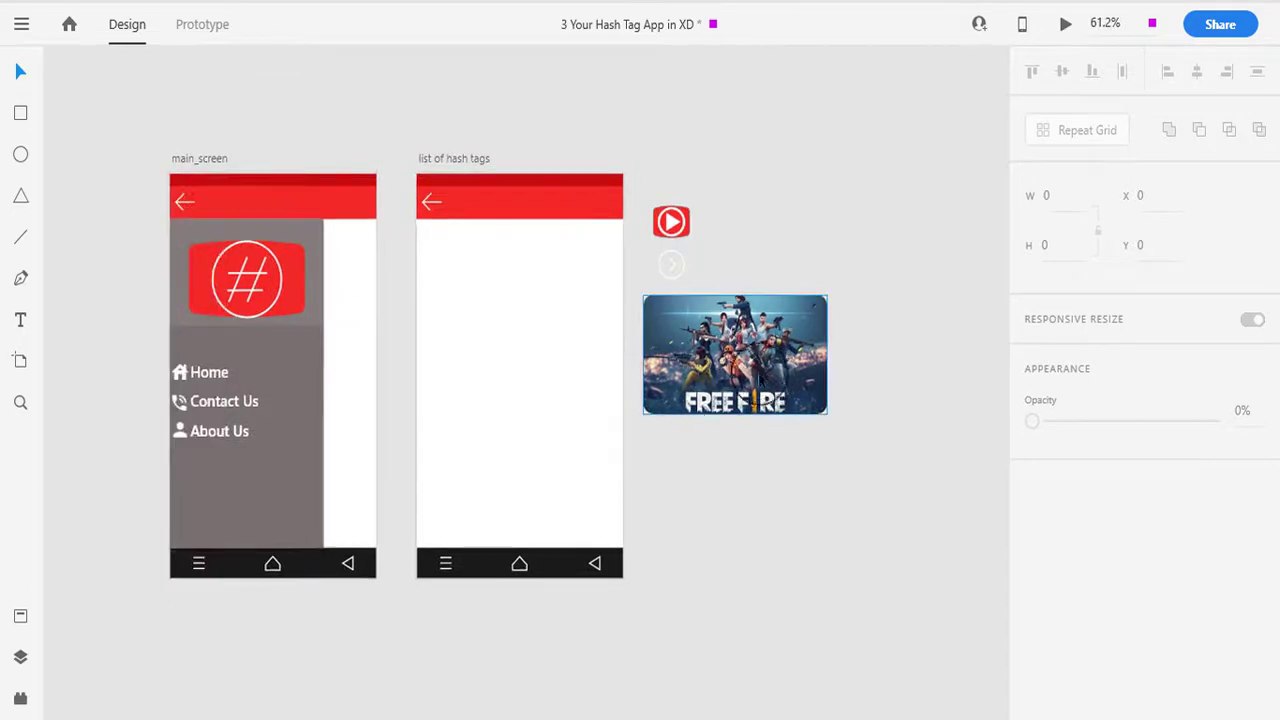
left_click(757, 369)
left_click_drag(740, 315, 751, 403)
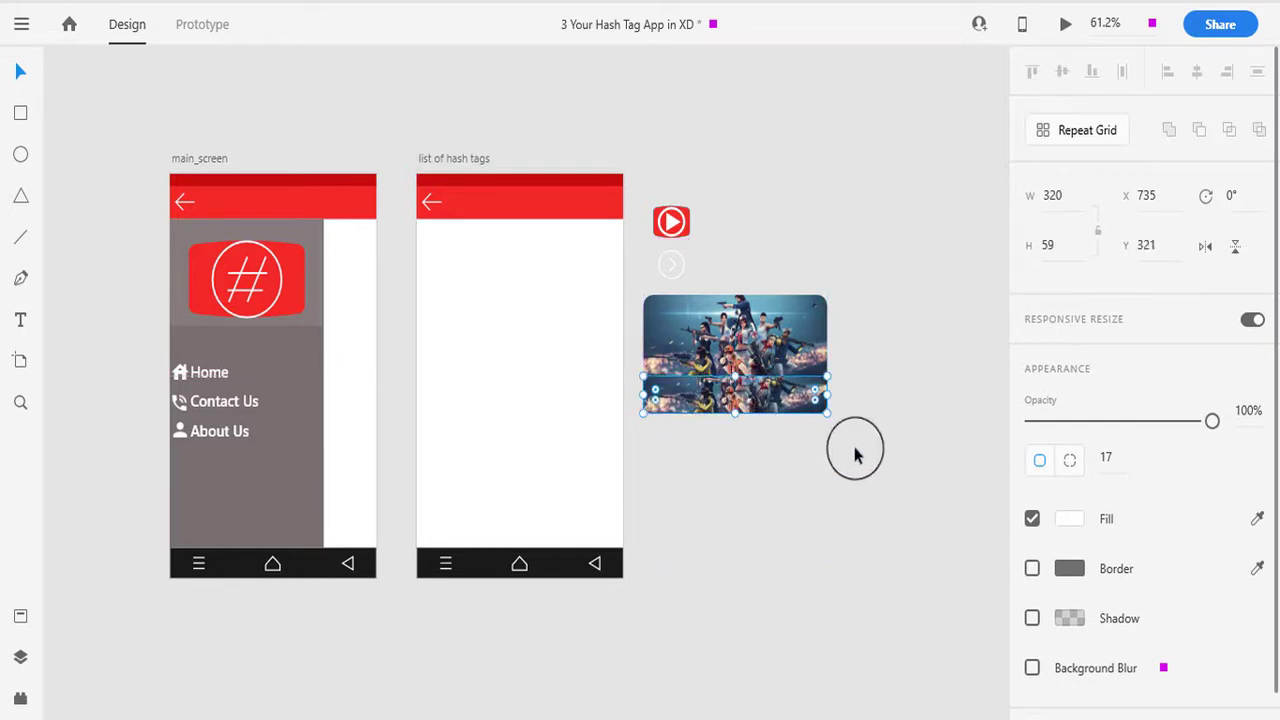
Move the copied strip below the card and change its fill to black, #000000
scroll(855, 450, "up", 5)
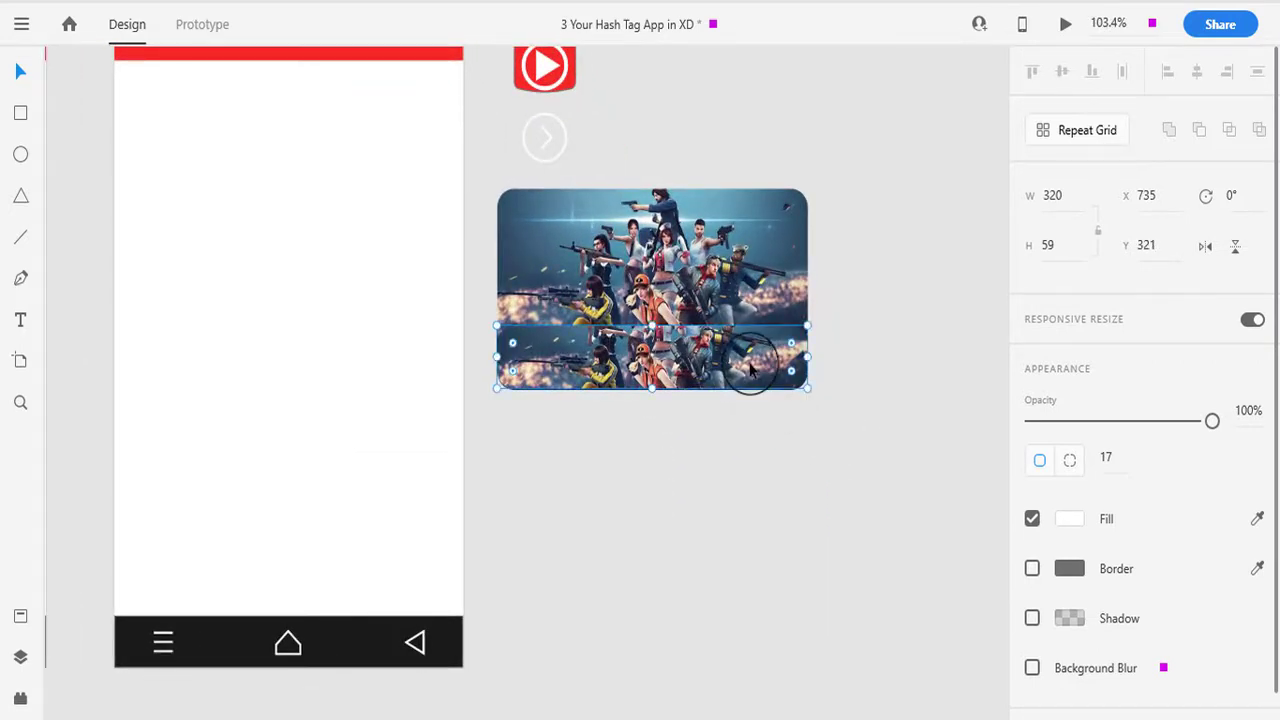
left_click_drag(750, 370, 780, 476)
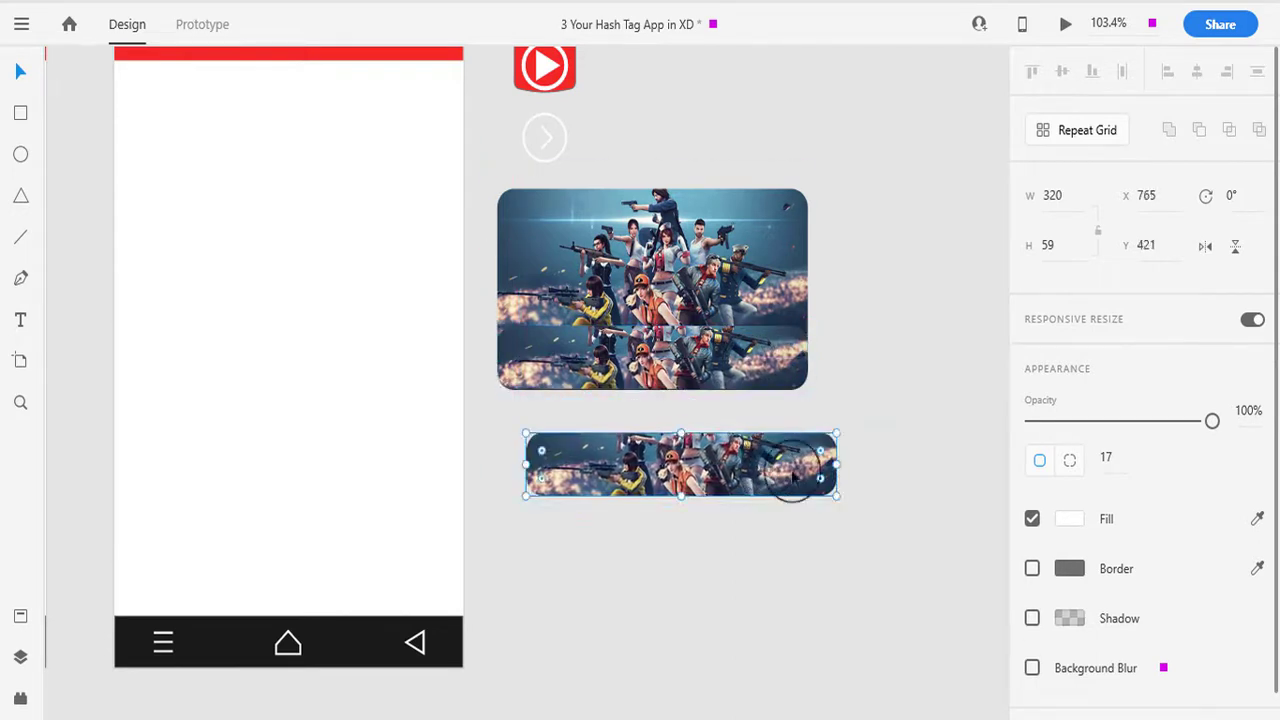
left_click(1069, 519)
left_click_drag(920, 491, 878, 593)
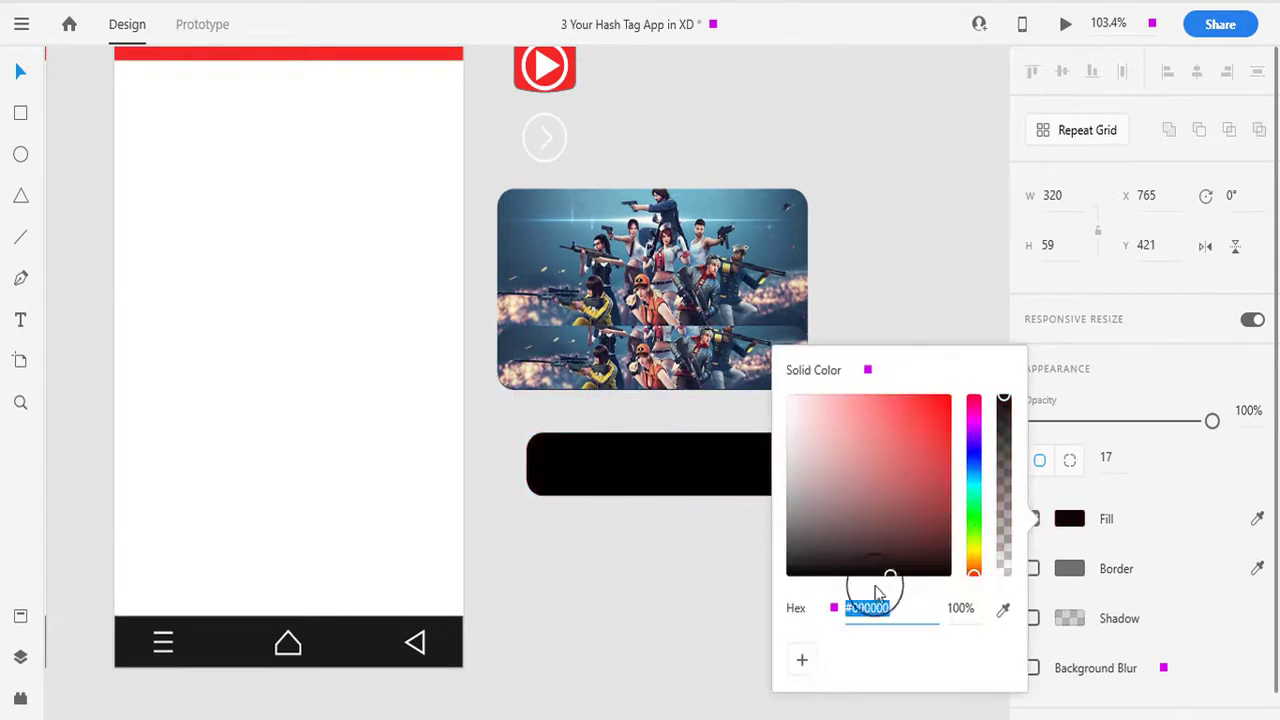
Lay the black strip over the card's lower edge, aligned with its sides, and set its opacity to 66%
left_click_drag(1212, 421, 1114, 421)
left_click_drag(749, 466, 725, 372)
scroll(789, 423, "up", 5)
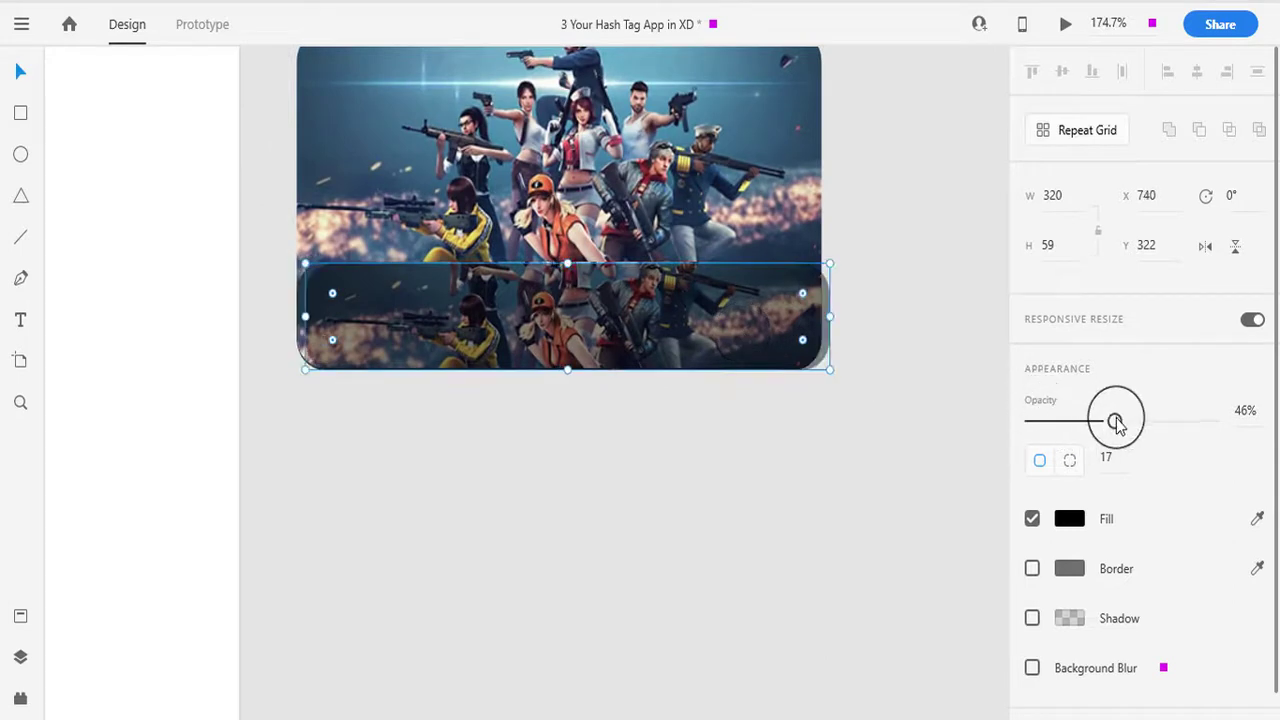
key("ctrl+z")
left_click_drag(1115, 421, 1151, 421)
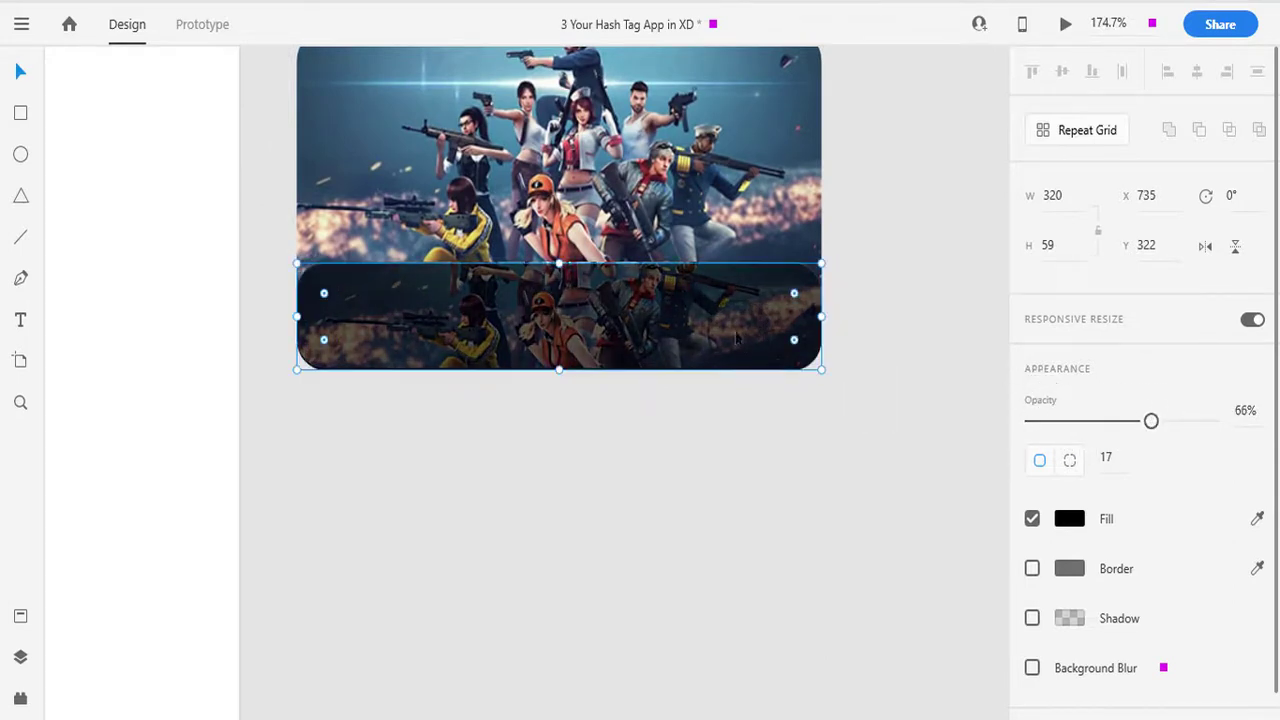
left_click_drag(726, 323, 726, 321)
left_click(813, 468)
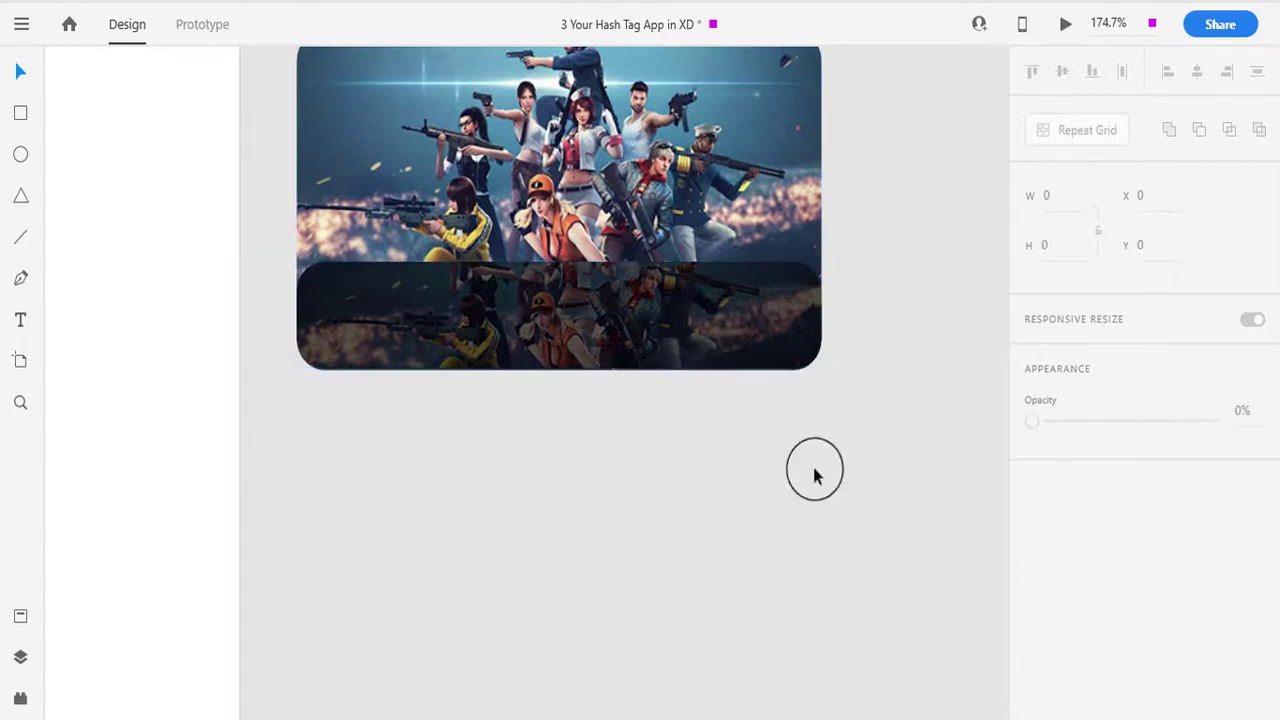
scroll(777, 412, "down", 5)
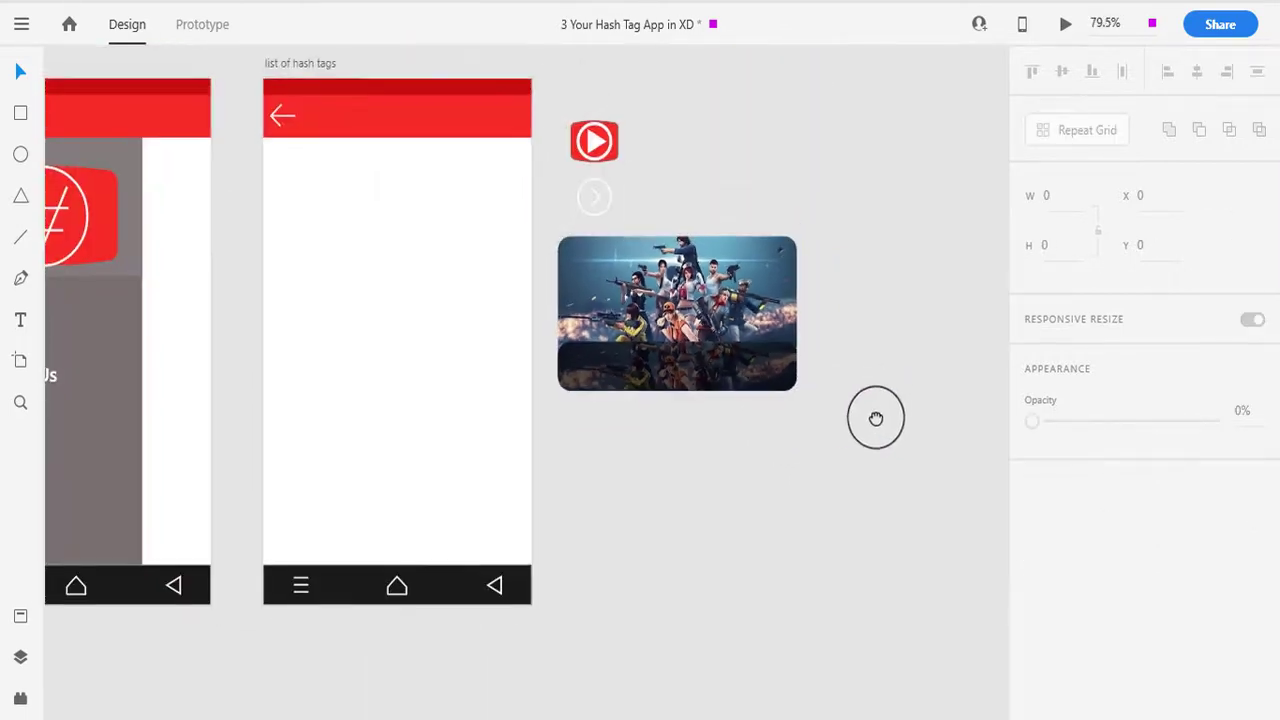
scroll(870, 440, "up", 1)
left_click_drag(768, 425, 743, 482)
left_click(871, 538)
left_click_drag(870, 530, 731, 429)
left_click(820, 484)
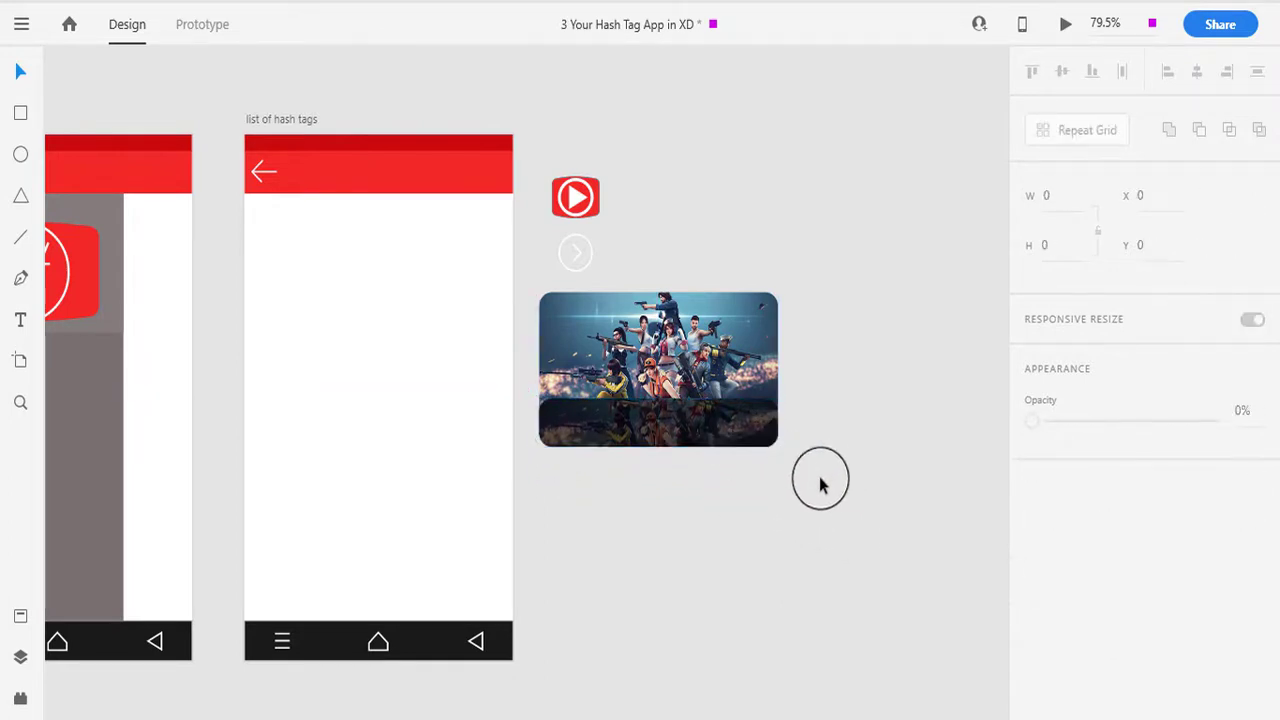
Move the next button onto the right end of the dark strip on the image card
scroll(839, 507, "up", 3)
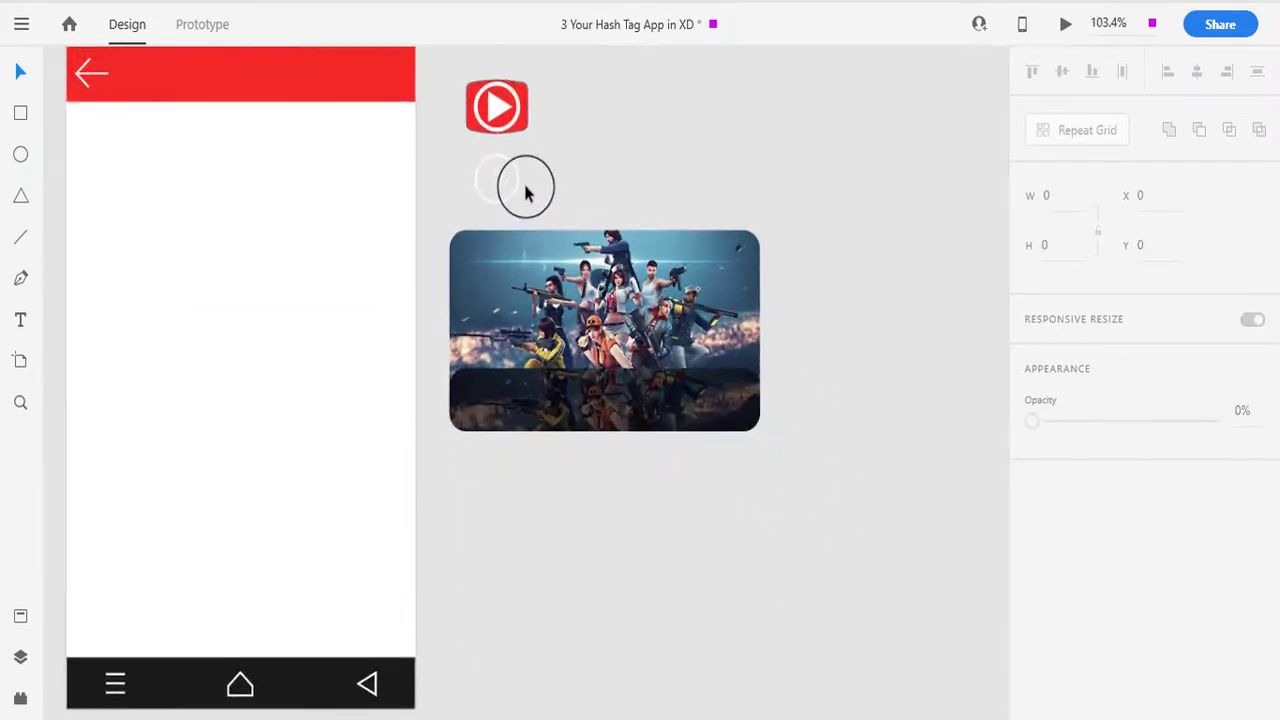
left_click_drag(519, 189, 735, 410)
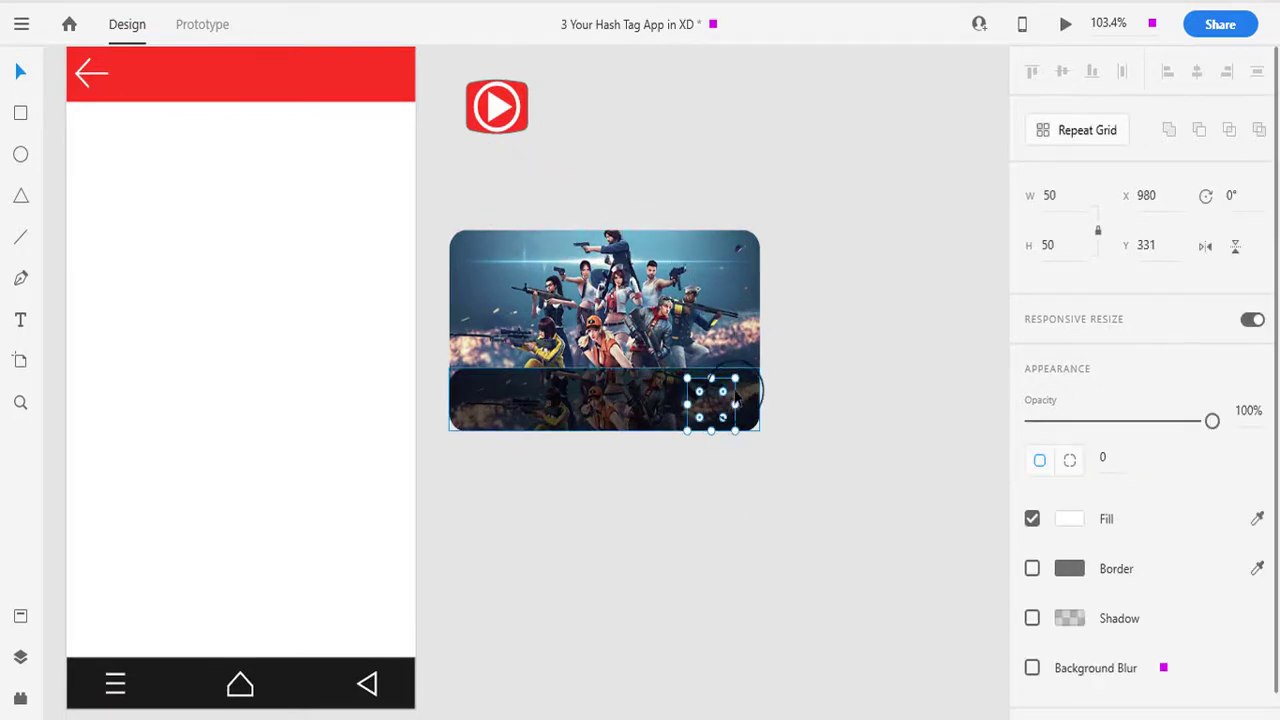
Bring the next button in front of the dark strip and place it near the strip's right end, at about X 975, Y 327
right_click(735, 397)
left_click(612, 500)
key("ctrl+z")
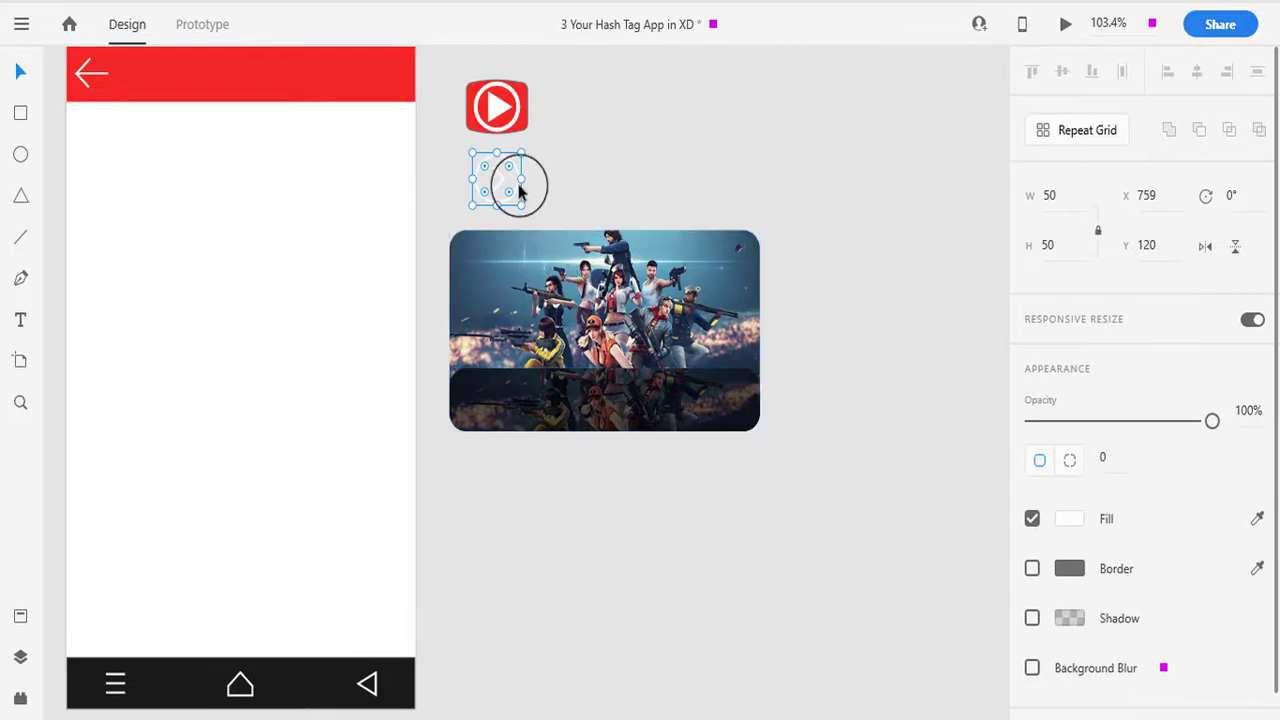
right_click(519, 190)
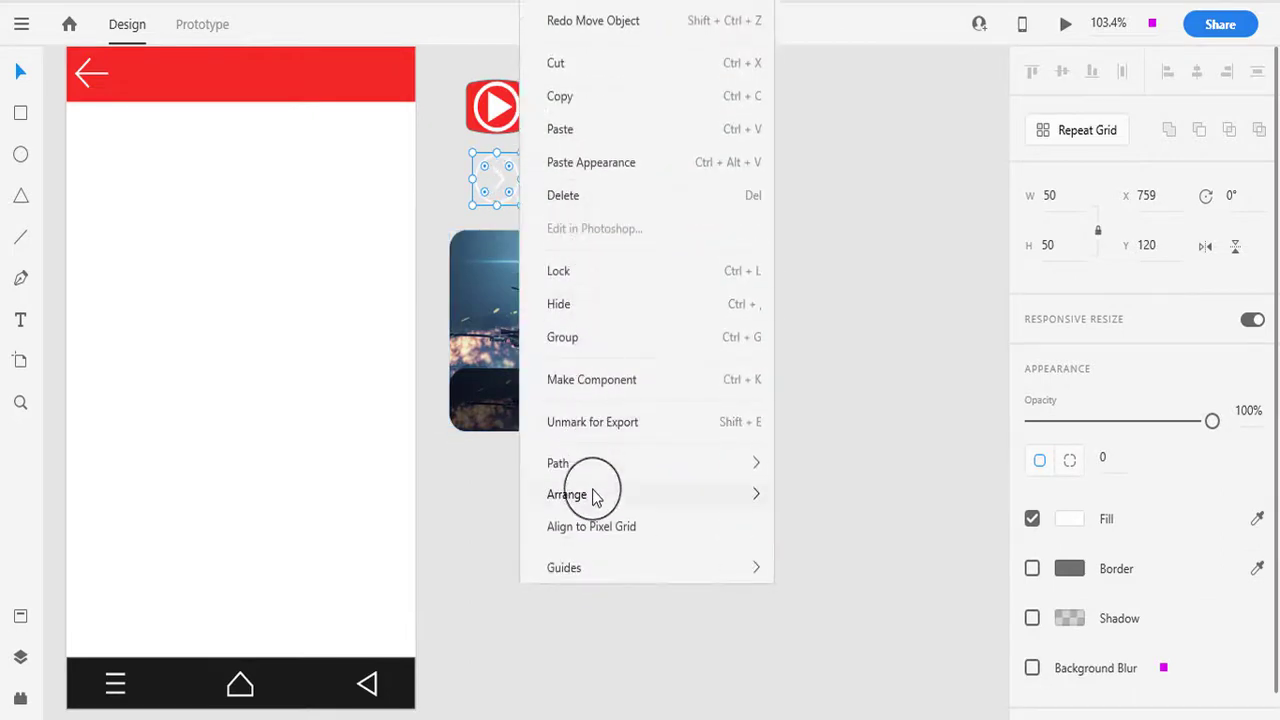
mouse_move(594, 494)
left_click(855, 500)
left_click_drag(509, 183, 730, 313)
left_click_drag(740, 377, 726, 419)
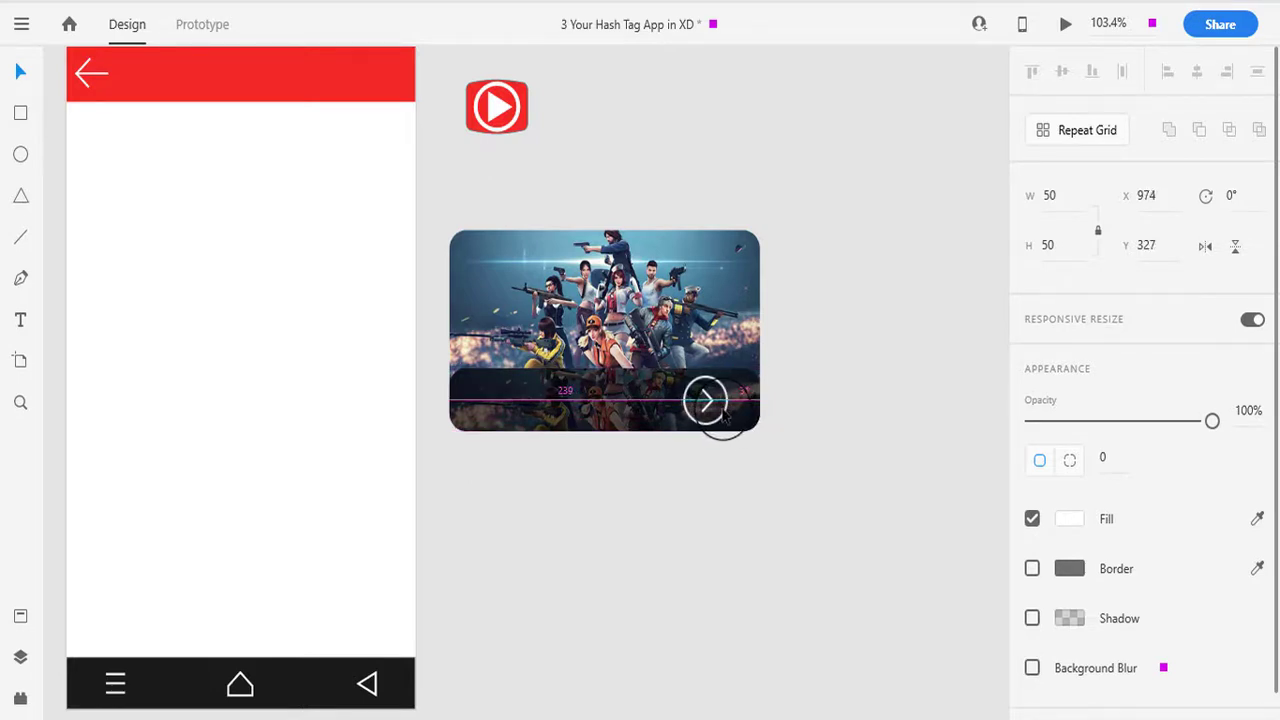
left_click_drag(726, 419, 726, 420)
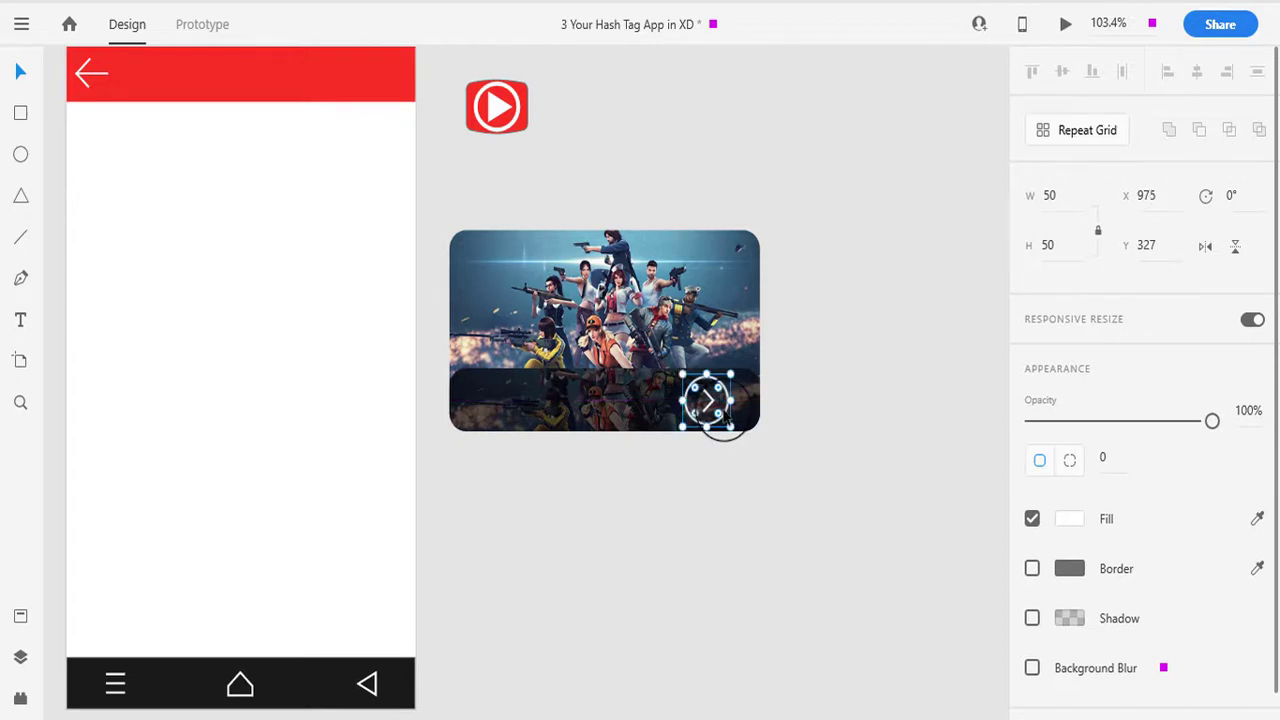
Bring the play icon to the front, shrink it to about 51 × 41, and place it at the dark strip's left end
left_click(600, 158)
left_click_drag(523, 114, 564, 187)
right_click(564, 187)
mouse_move(675, 505)
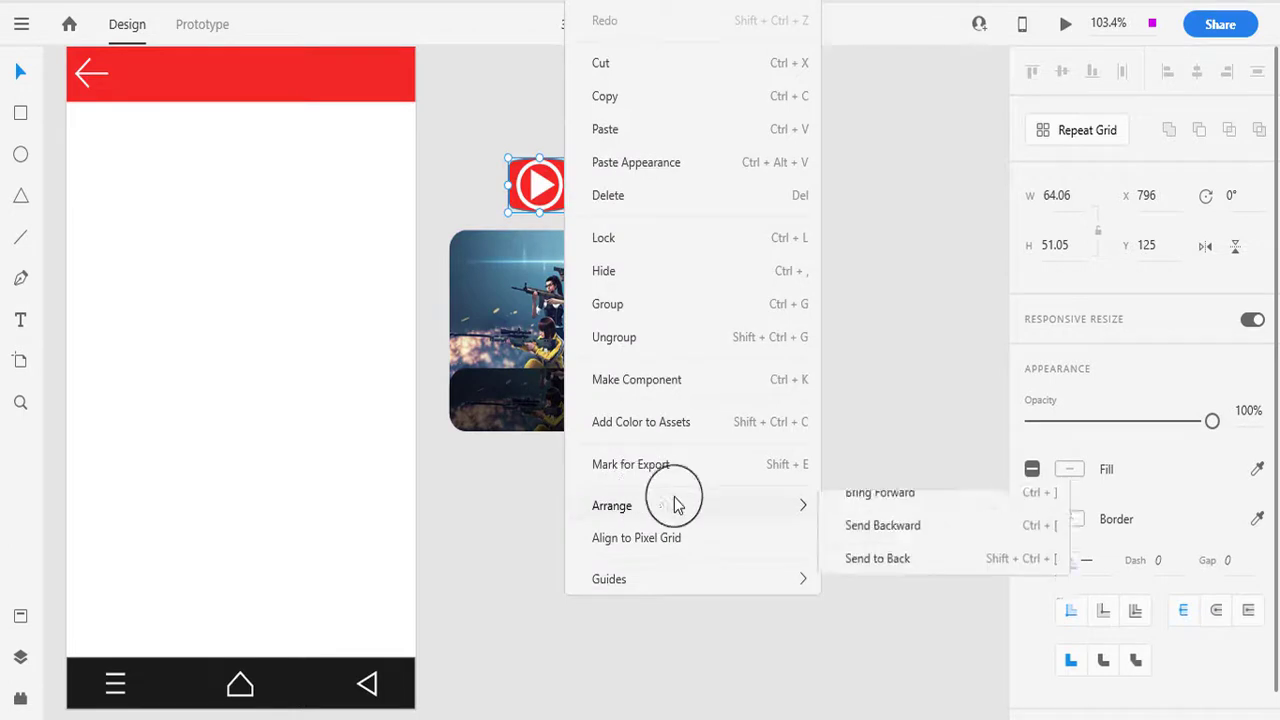
left_click(891, 506)
left_click_drag(563, 206, 507, 410)
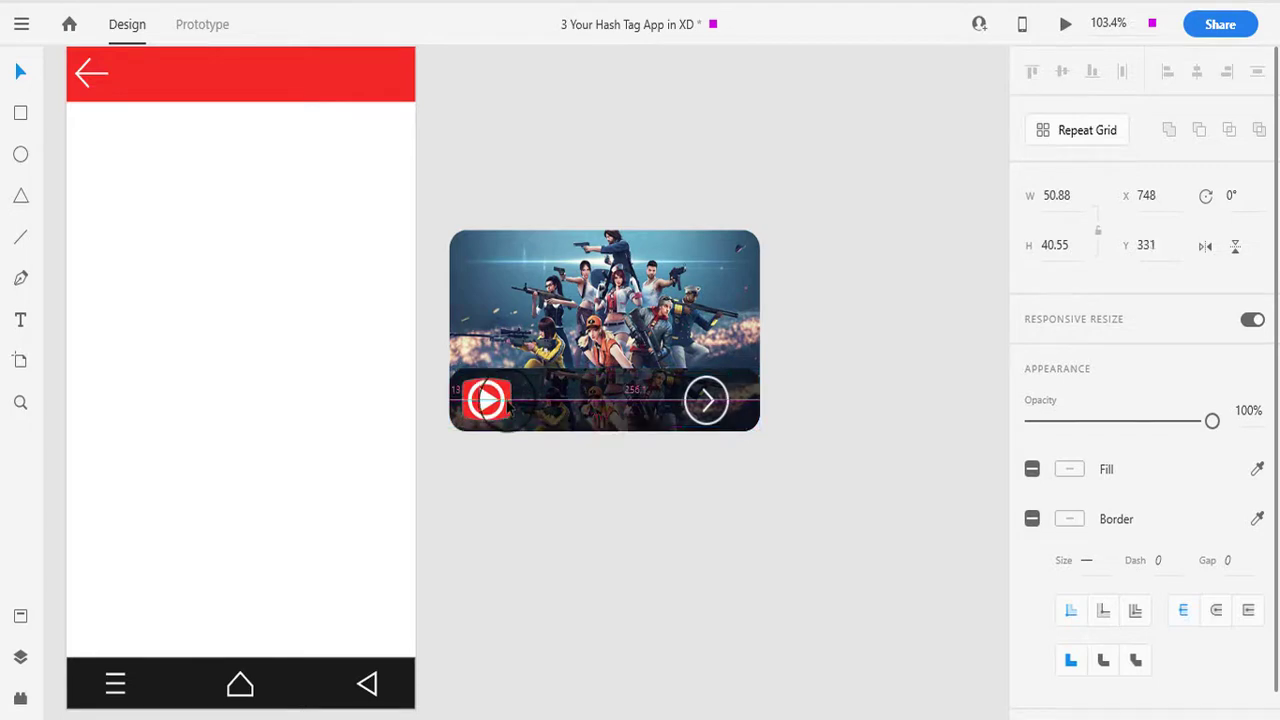
Shrink the next button to 45 × 45 and align it vertically with the play icon
left_click(727, 418)
left_click_drag(731, 426, 723, 419)
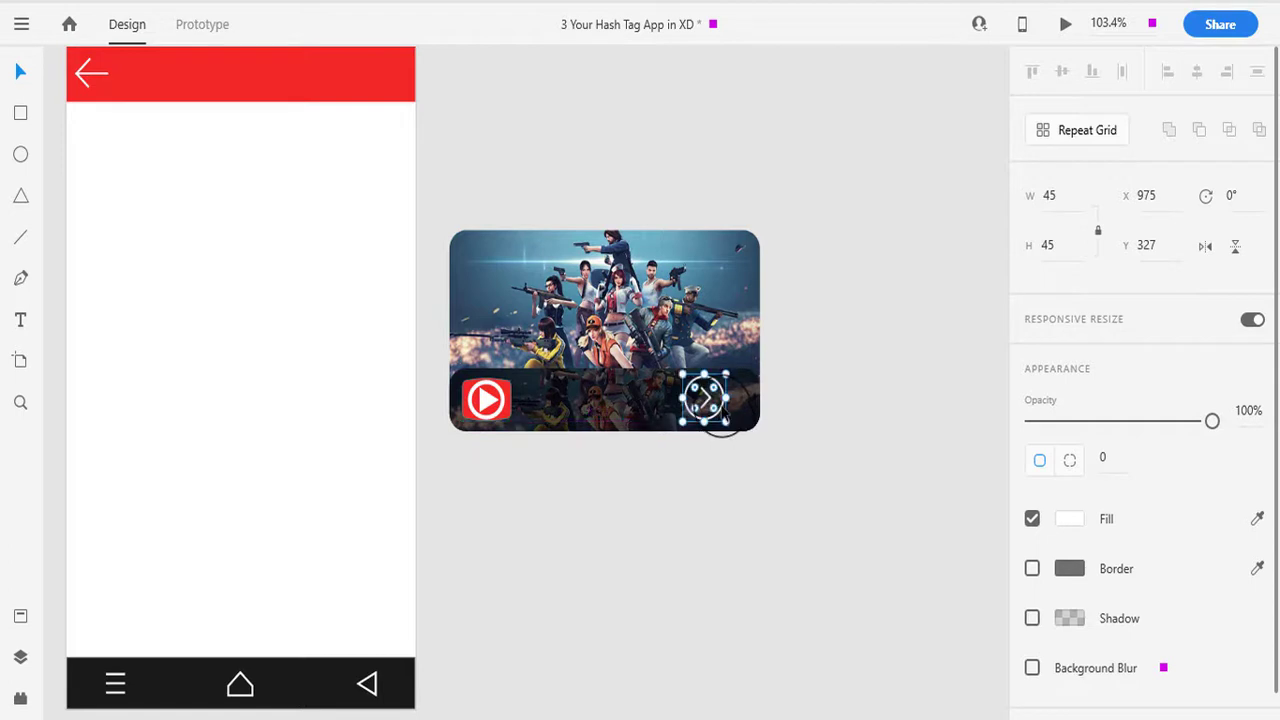
left_click(489, 401, "shift")
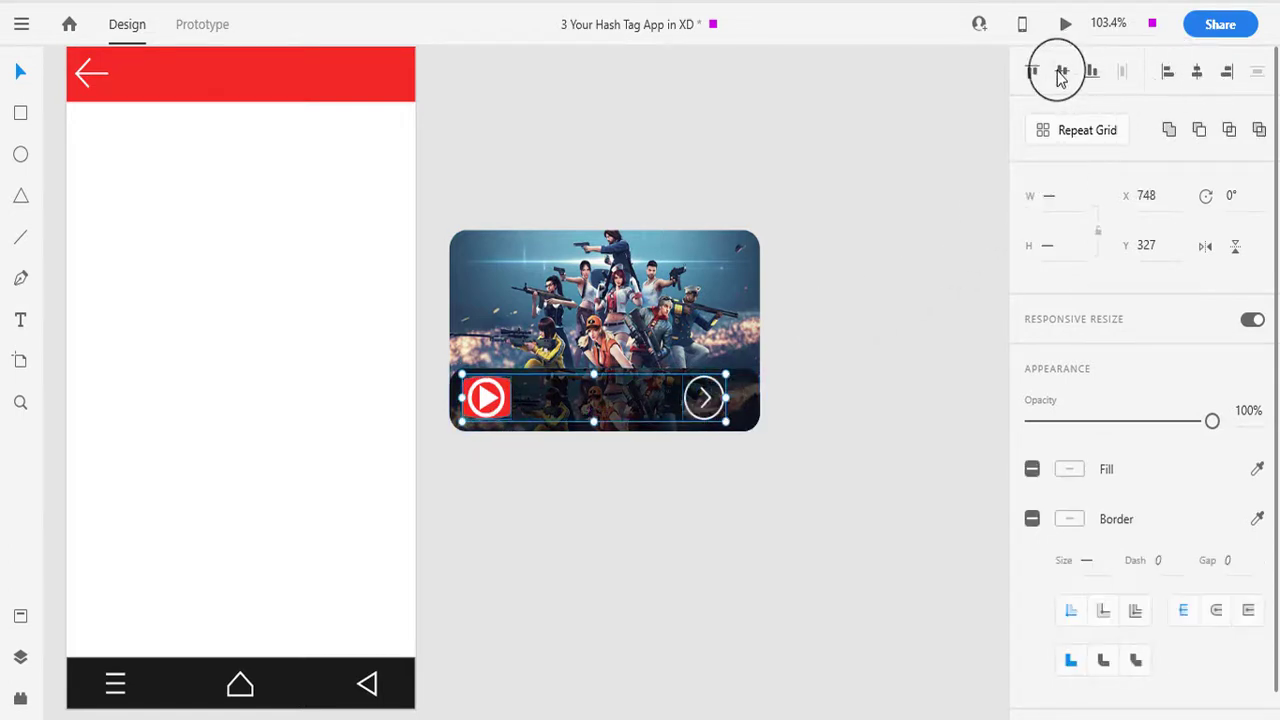
left_click(812, 318)
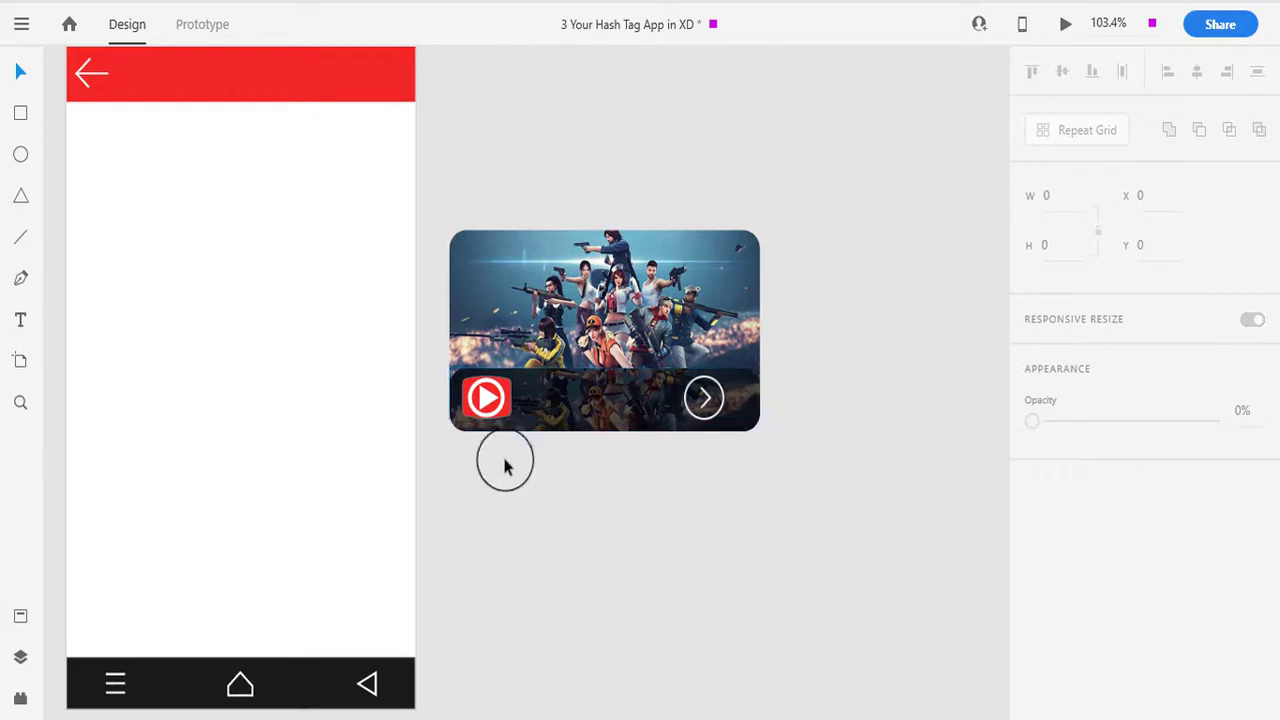
Add the text "Free Fire" at size 20 and place it beside the play icon on the dark strip
left_click(27, 330)
left_click(605, 485)
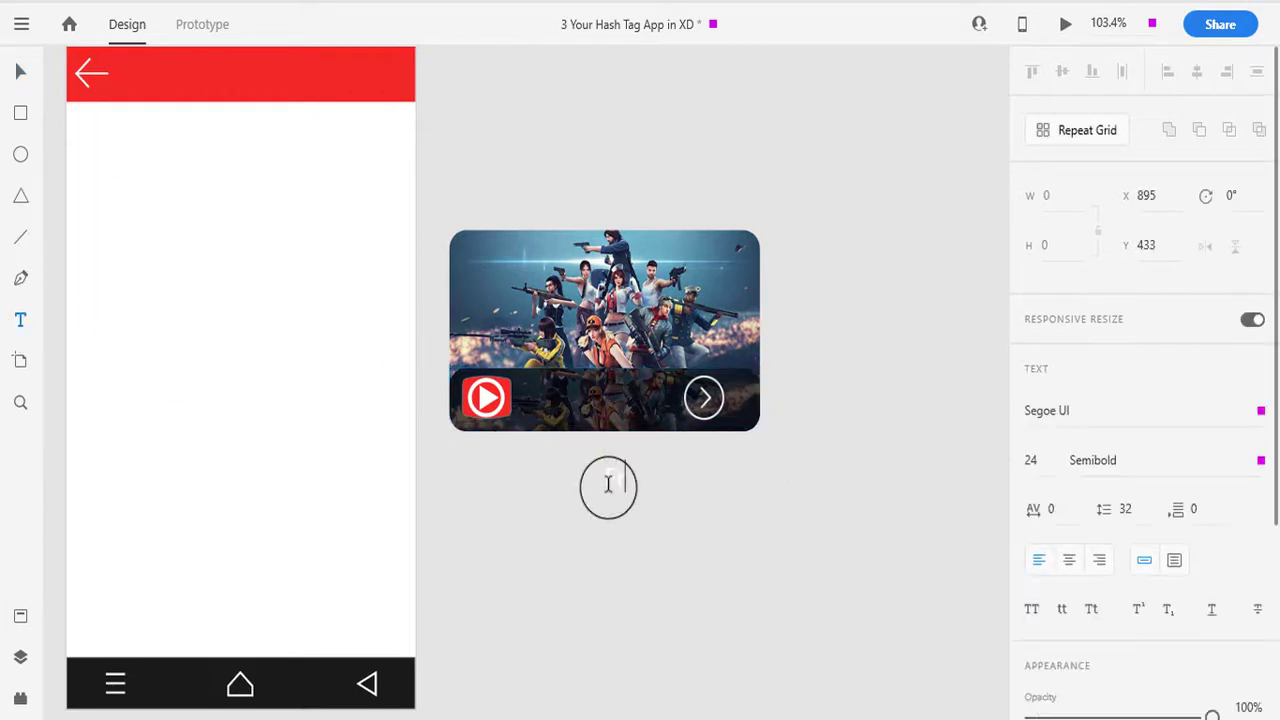
type("Free Fire")
key("Escape")
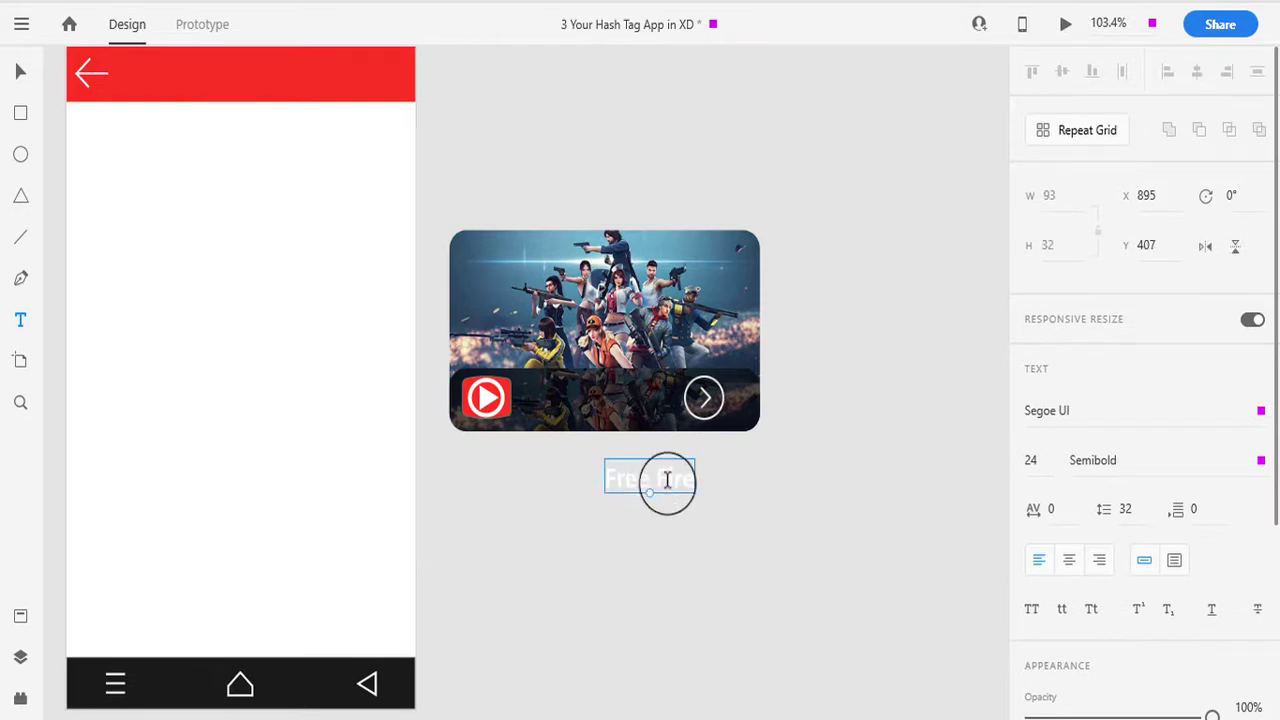
left_click_drag(668, 488, 561, 400)
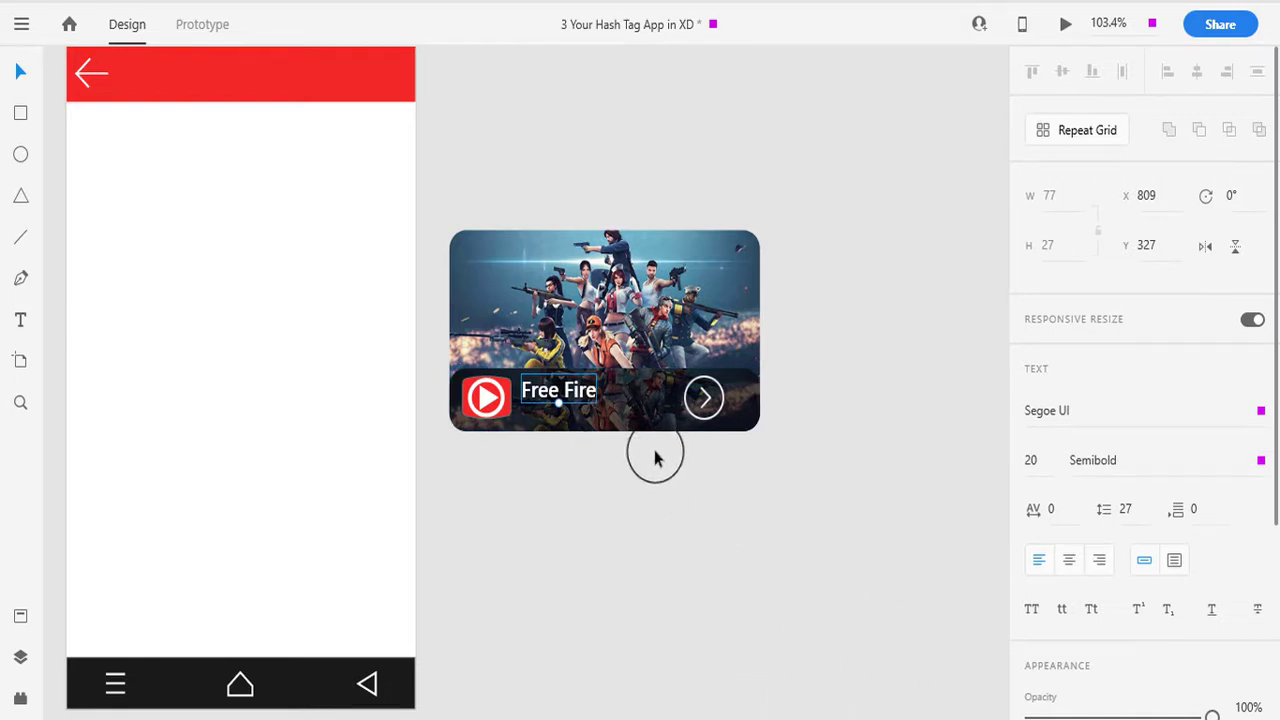
Duplicate the title text, change the copy to "Gaming" at size 14, and place it directly under "Free Fire"
left_click_drag(558, 400, 560, 482)
double_click(555, 466)
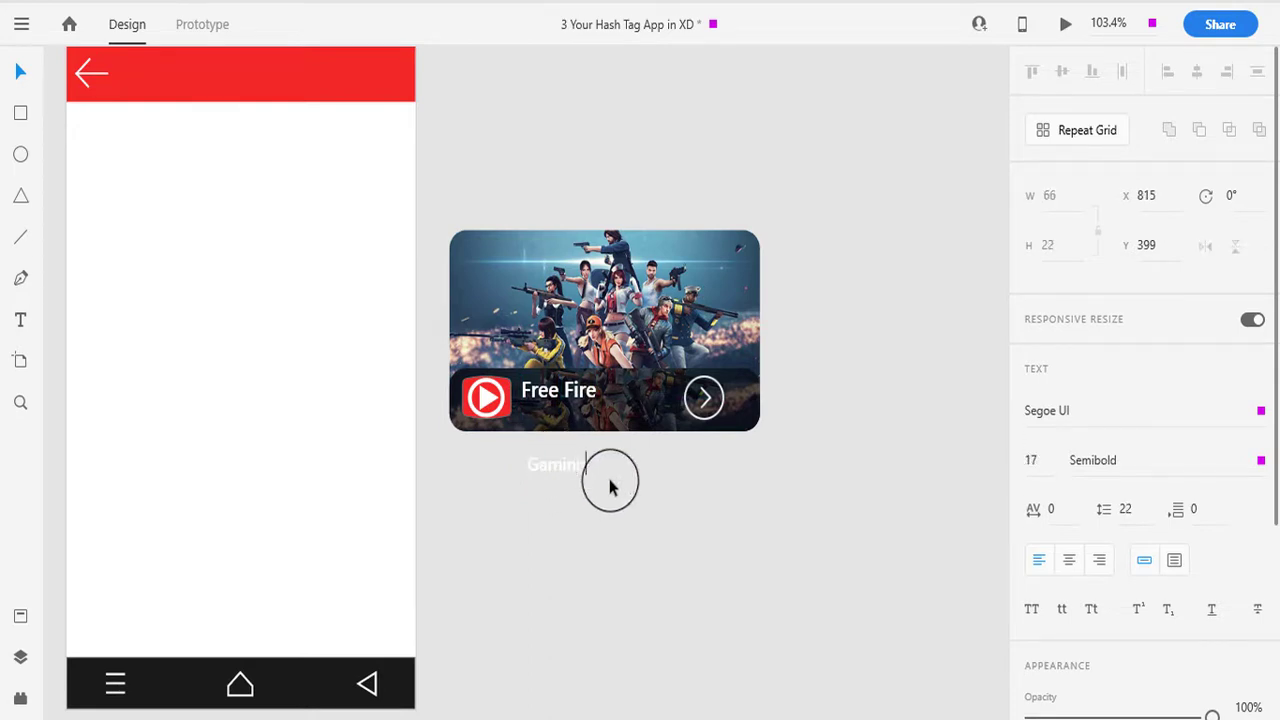
key("Escape")
left_click_drag(559, 470, 550, 422)
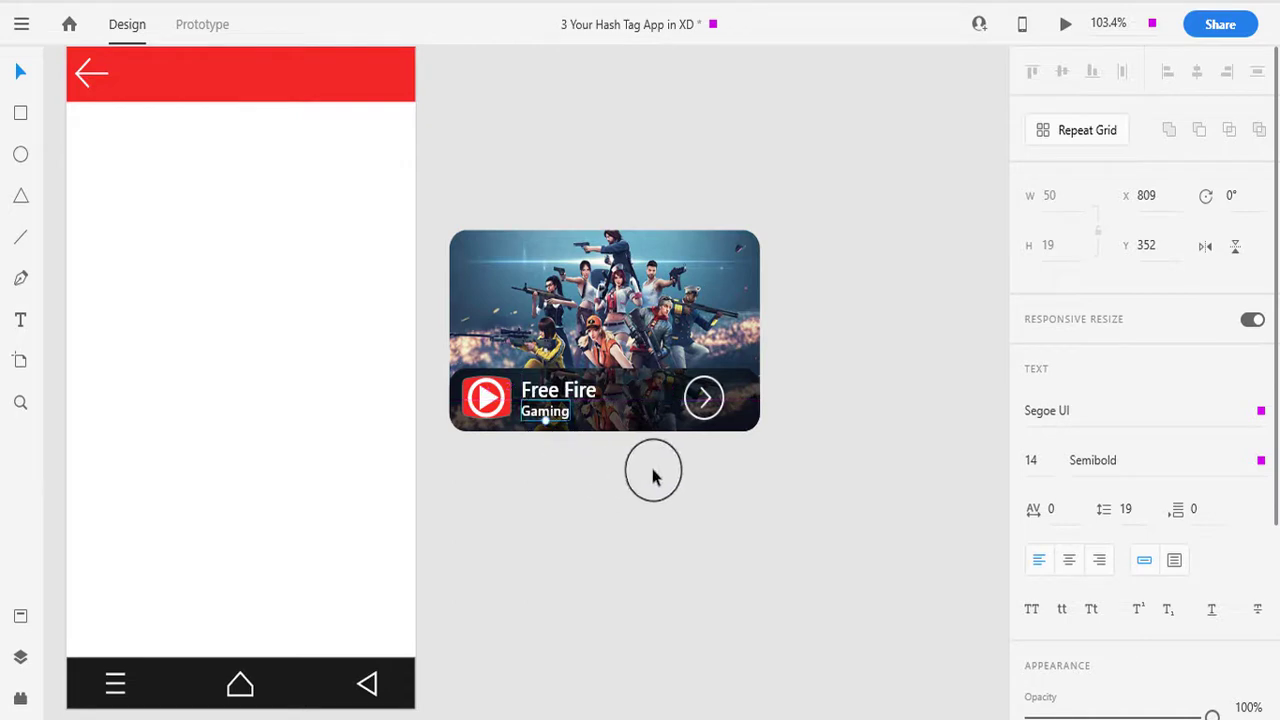
left_click(559, 398)
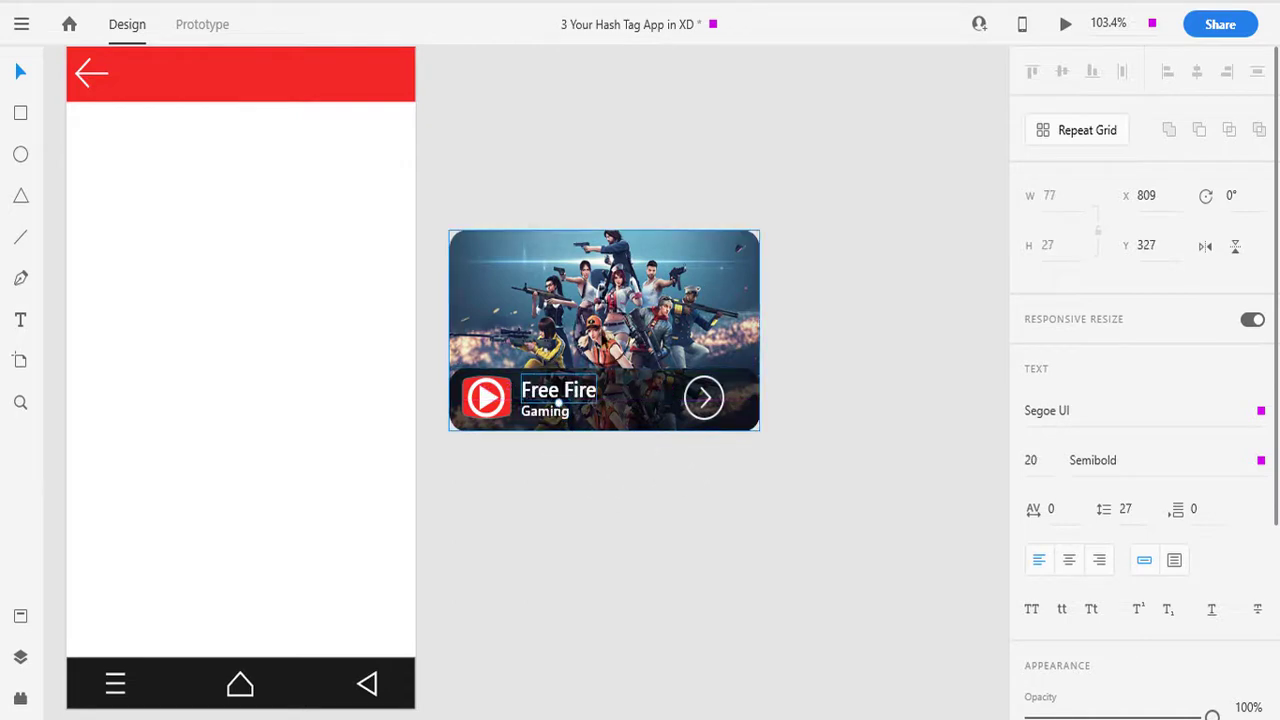
left_click(832, 468)
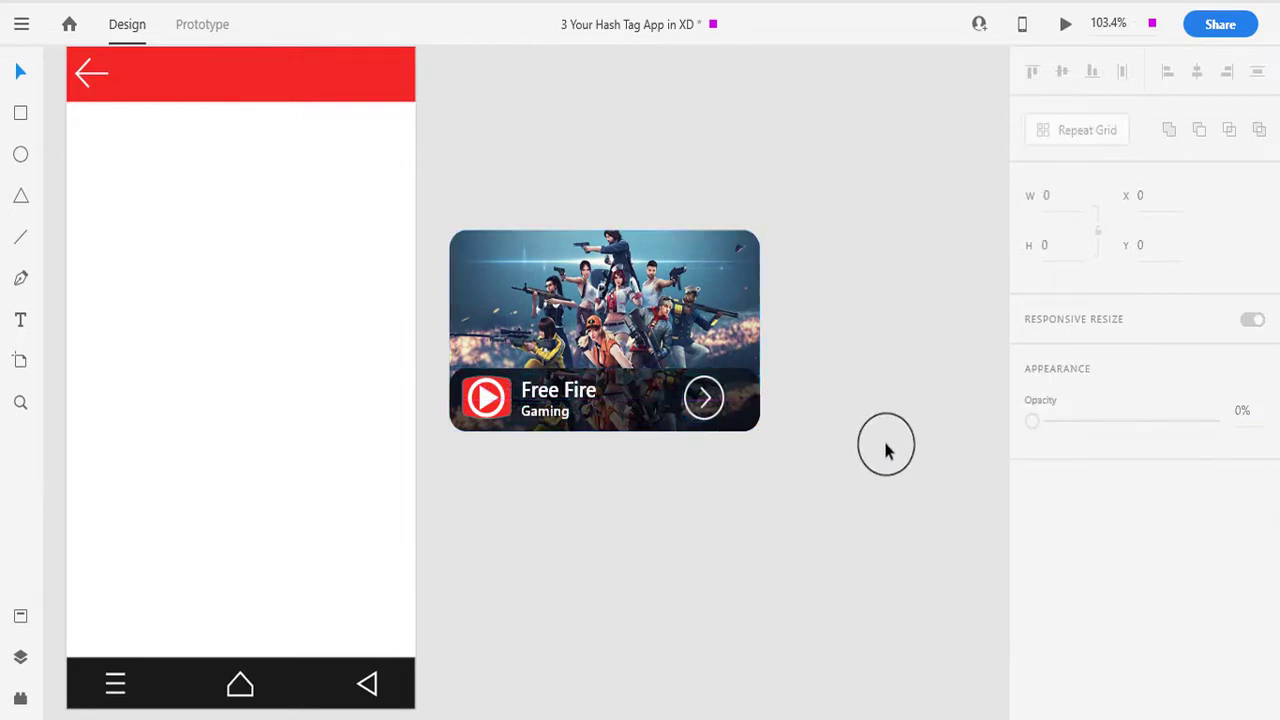
left_click_drag(870, 472, 544, 238)
left_click_drag(623, 313, 251, 226)
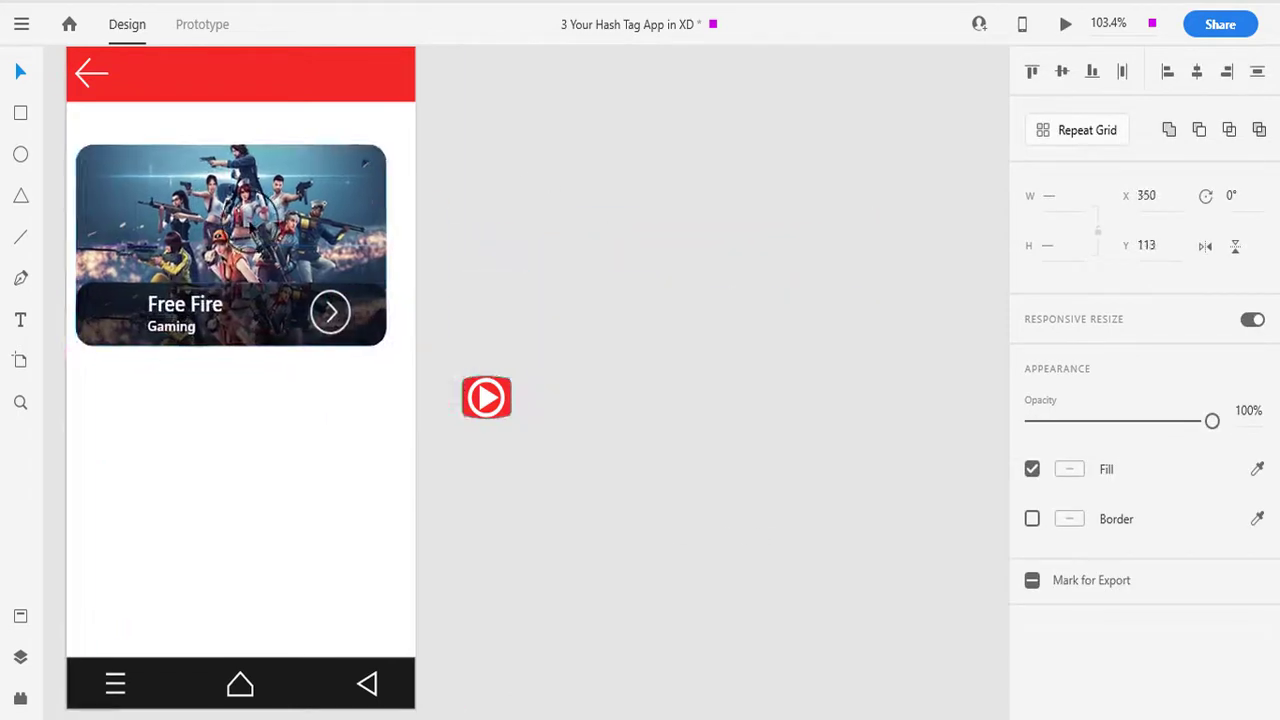
key("ctrl+z")
Select the whole Free Fire card and move it onto the "list of hash tags" artboard below the red header, at X 20, Y 91
left_click(574, 467)
left_click_drag(437, 200, 745, 480)
left_click_drag(616, 344, 250, 234)
scroll(560, 337, "down", 4)
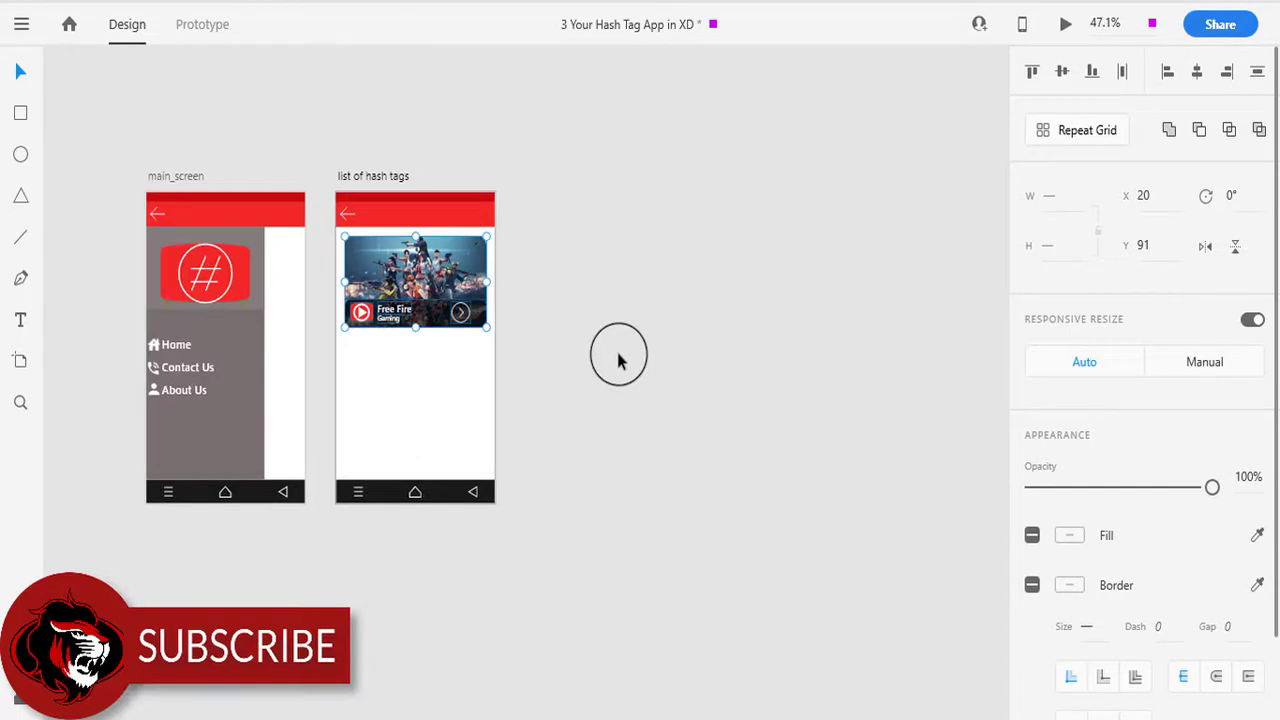
scroll(618, 360, "up", 3)
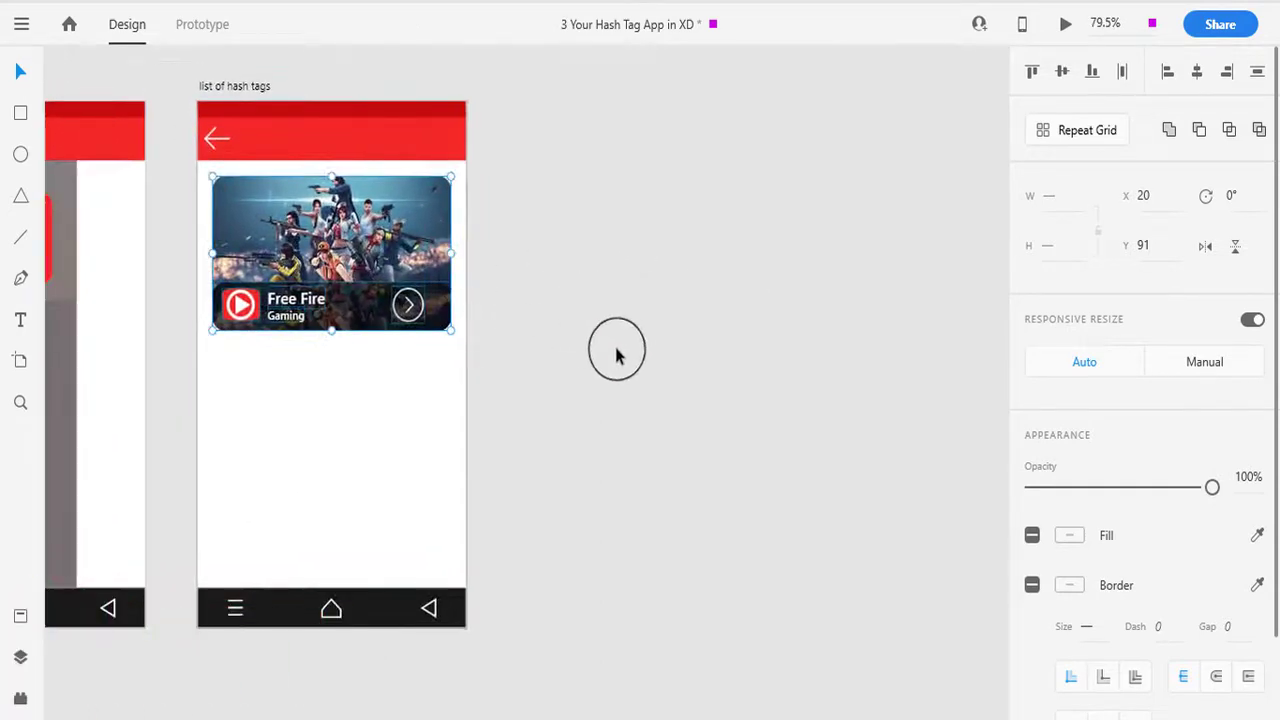
scroll(617, 355, "left", 4)
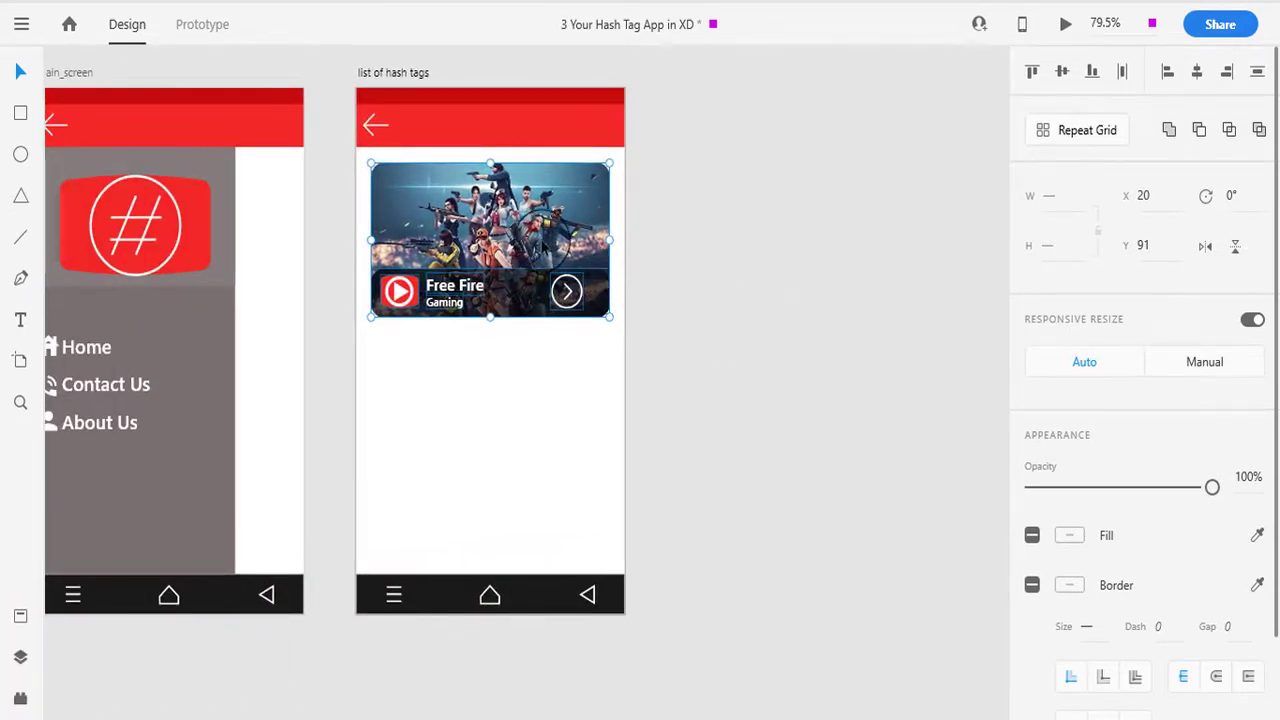
Duplicate the card directly below the first one and replace the copy's main image with avengers.jpg
left_click_drag(490, 213, 490, 379, "alt")
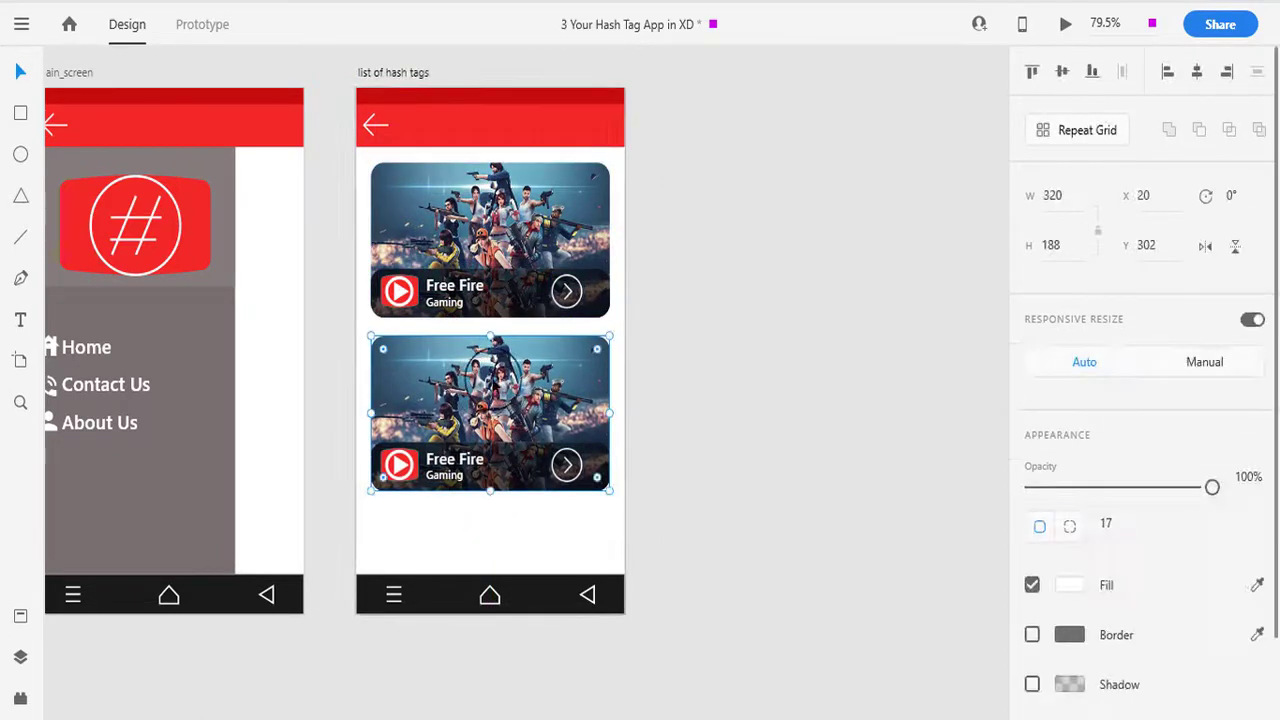
left_click(846, 719)
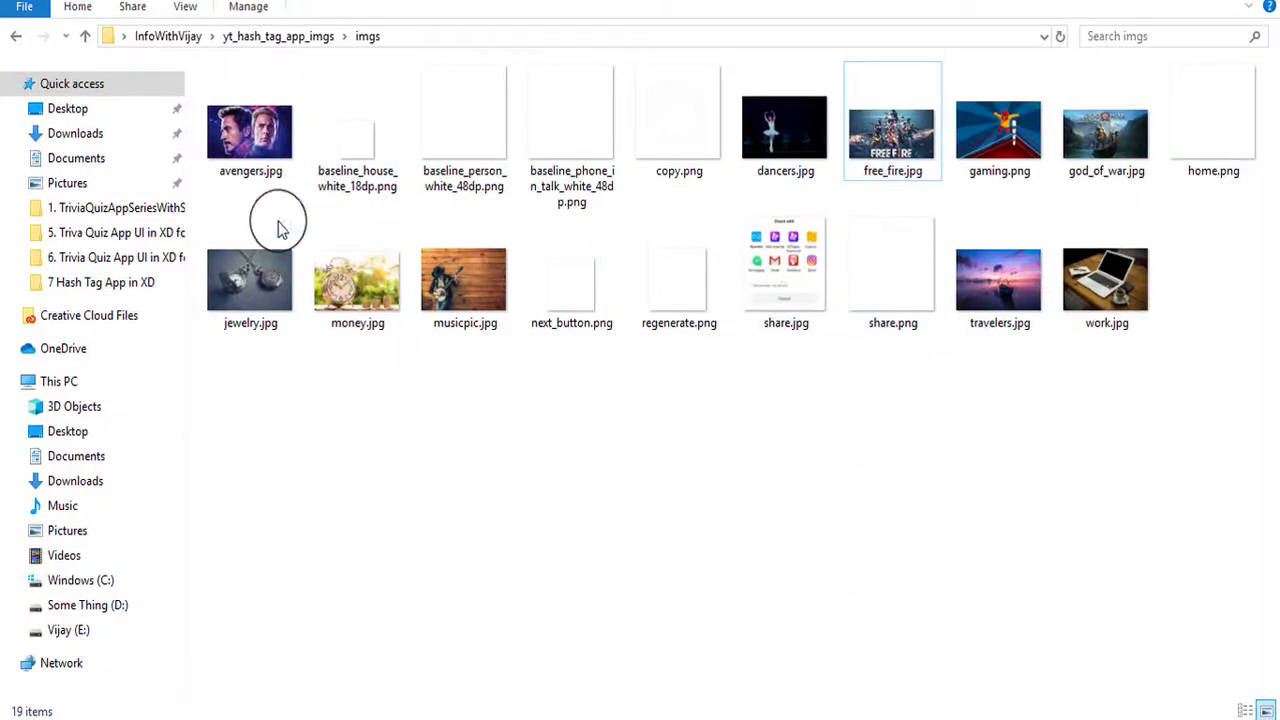
left_click_drag(250, 155, 544, 399)
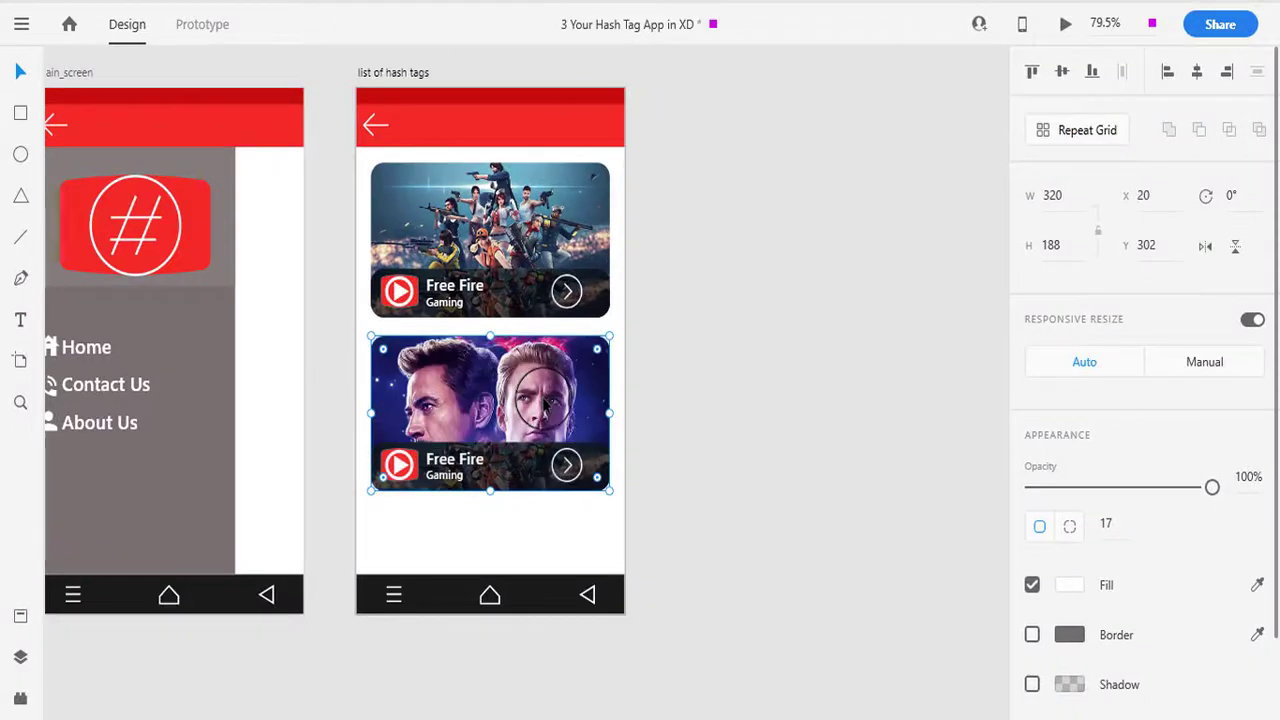
left_click(760, 457)
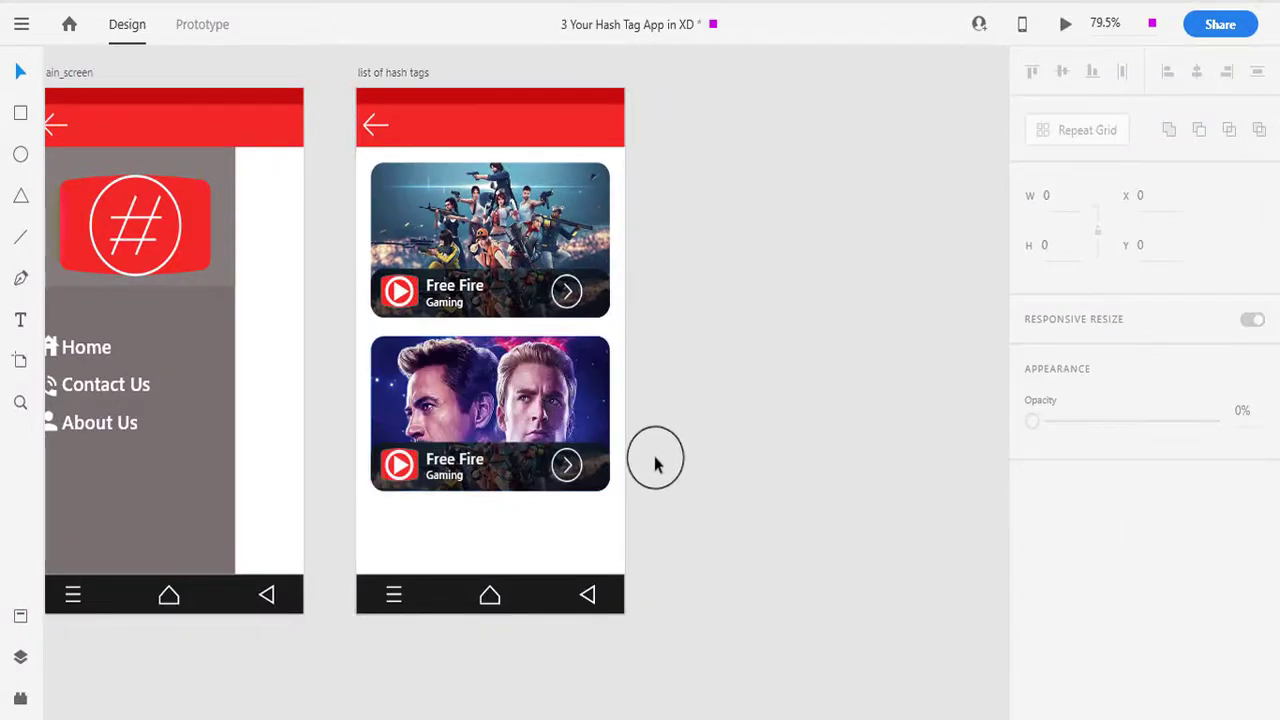
Move the dark overlay off the second card and replace the image in the strip beneath it with avengers.jpg
left_click(522, 483)
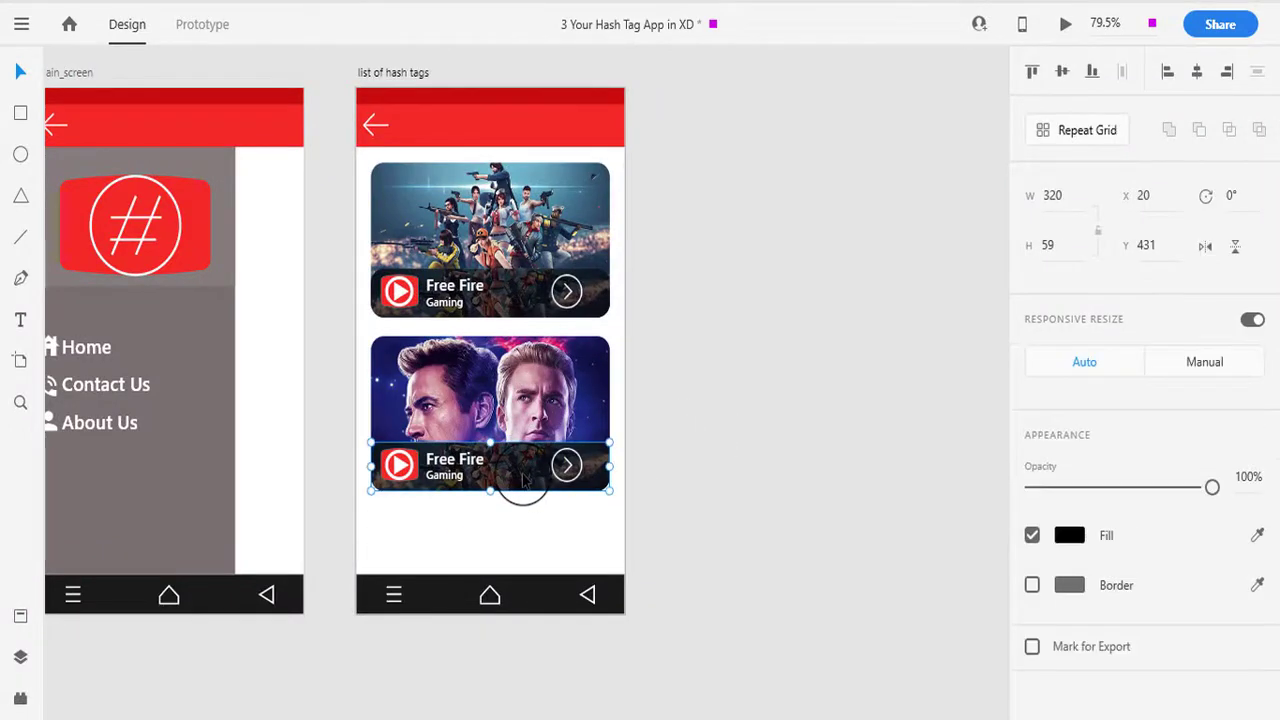
left_click_drag(520, 477, 766, 443)
left_click(512, 478)
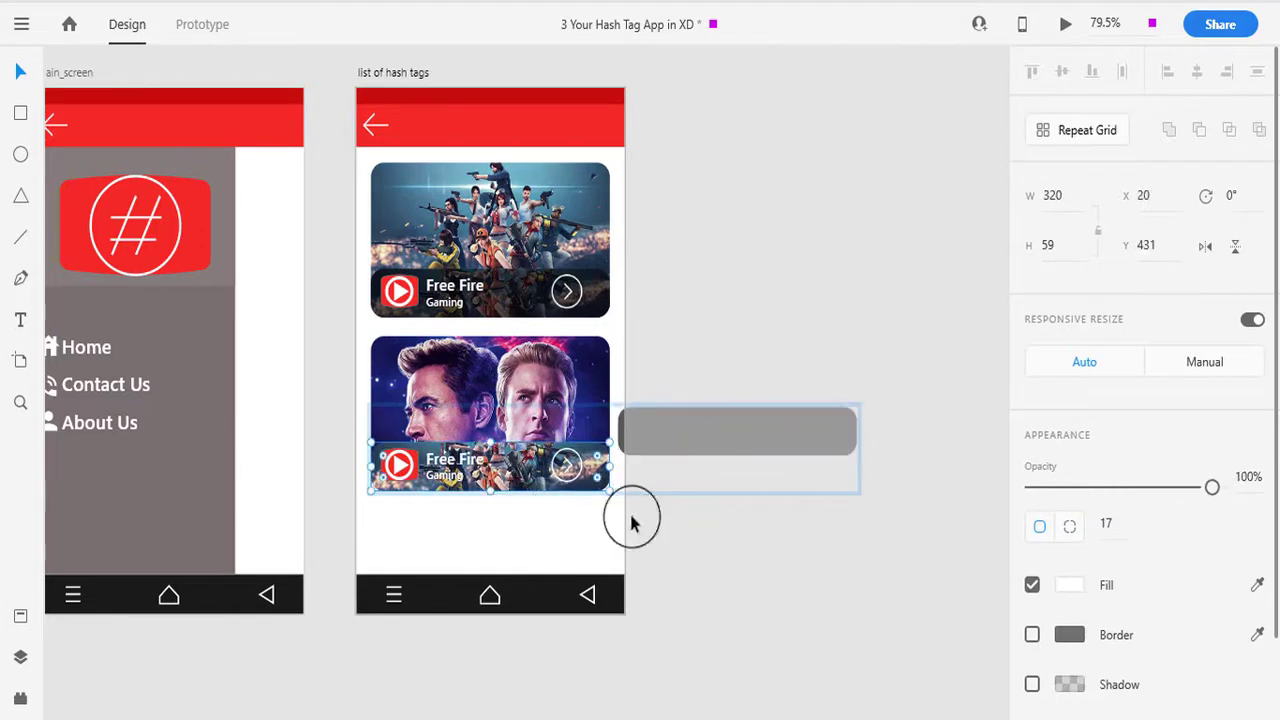
left_click(849, 719)
left_click_drag(251, 170, 524, 497)
left_click(733, 580)
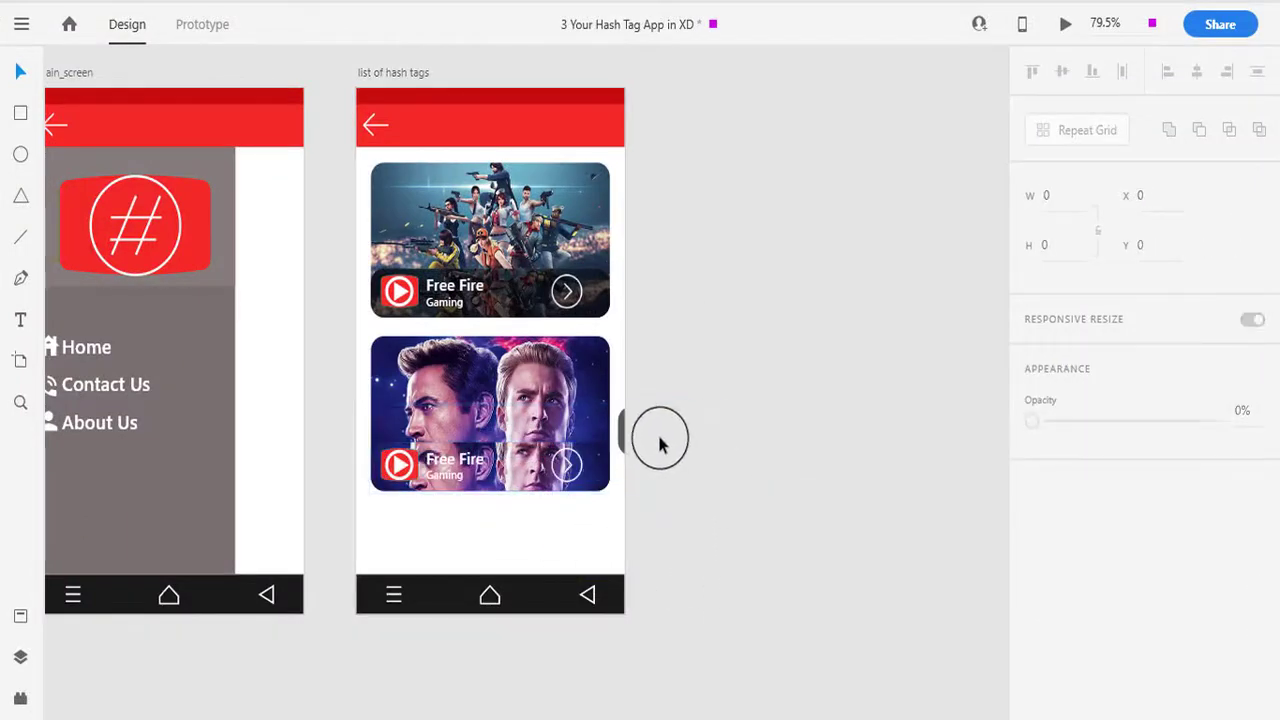
left_click(625, 434)
left_click_drag(657, 438, 545, 450)
key("ctrl+z")
left_click(786, 583)
key("ctrl+z")
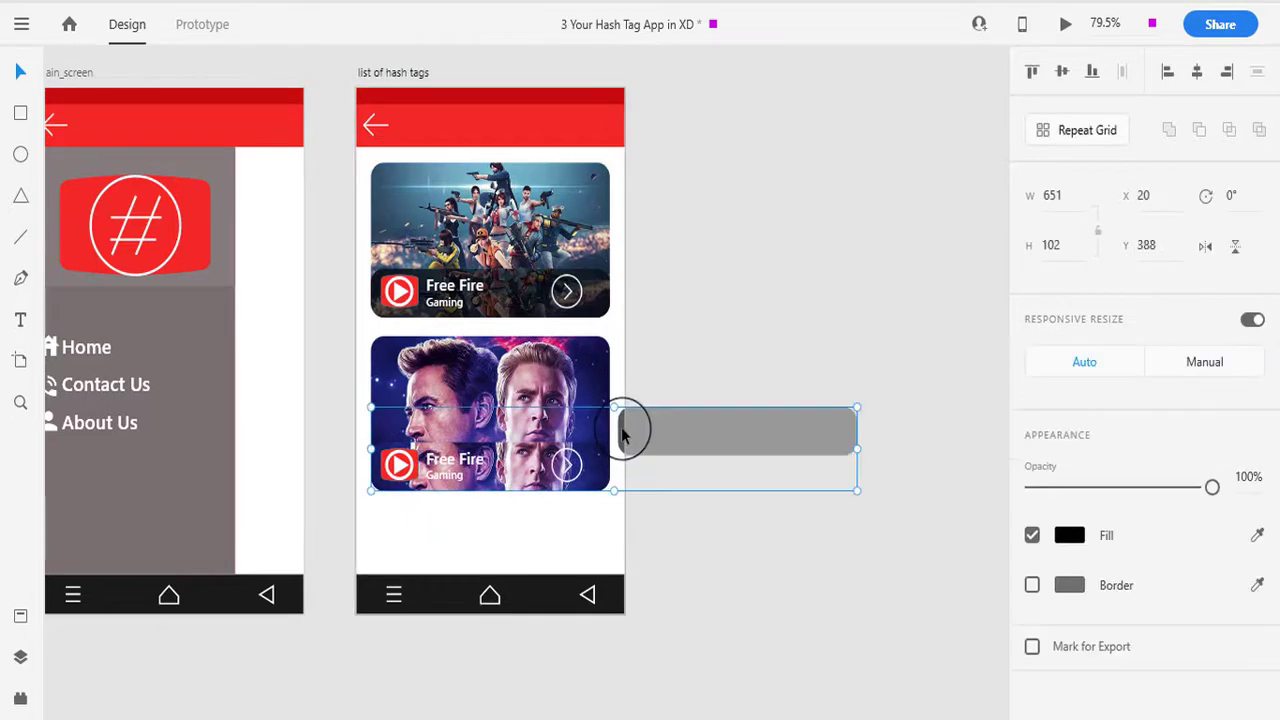
Move the second card's strip group to the empty canvas beside the artboard and ungroup it
left_click_drag(614, 430, 900, 277)
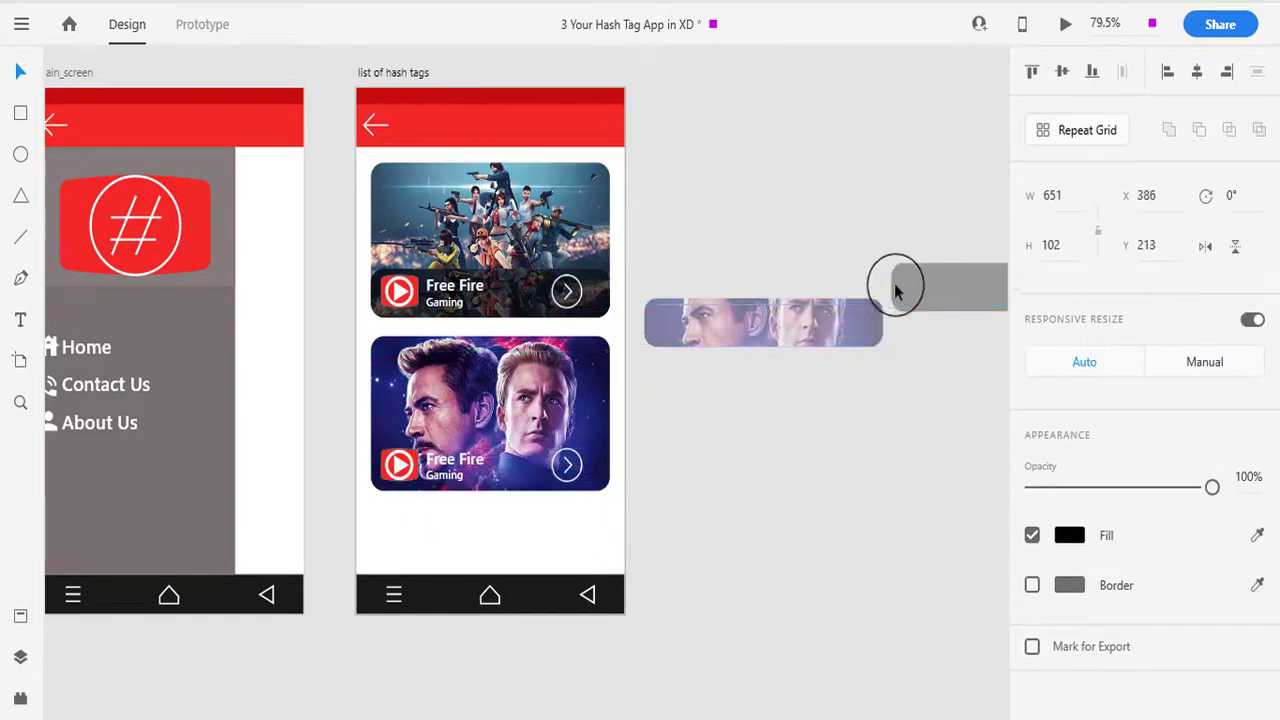
right_click(840, 335)
left_click(886, 425)
left_click(882, 347)
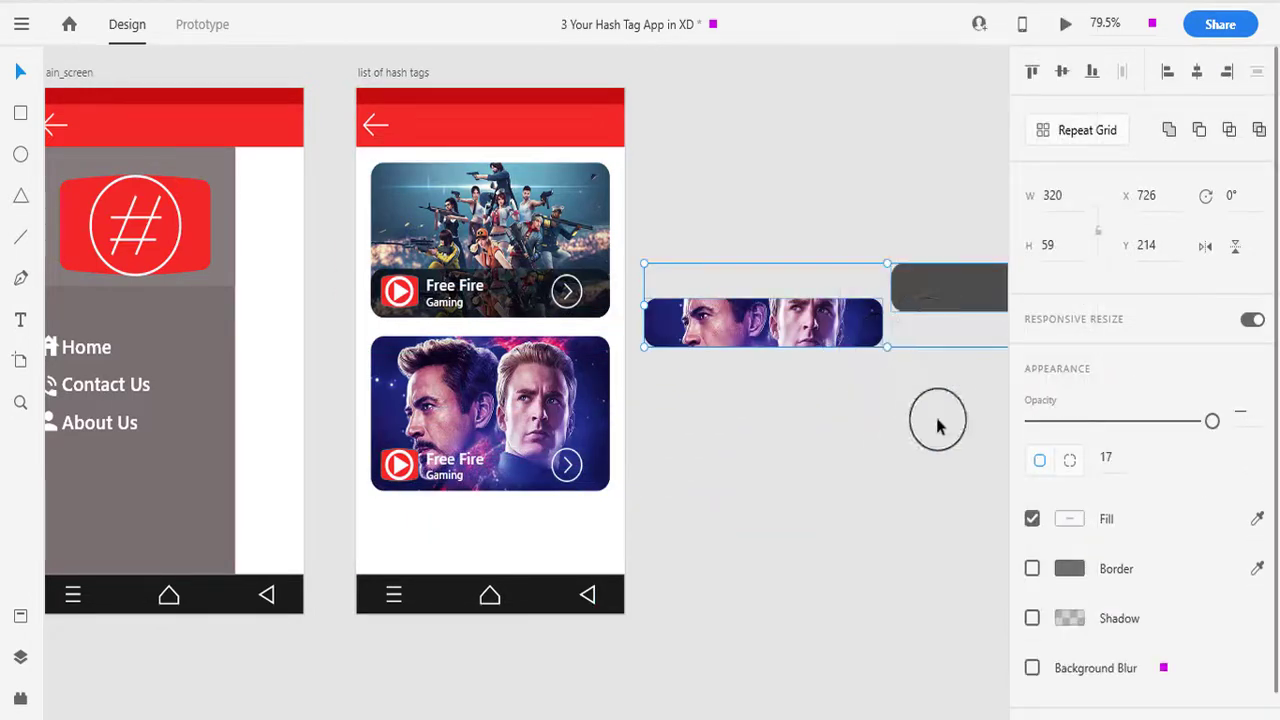
Lay the dark overlay over the image strip, group the two, and place them along the second card's lower edge
left_click_drag(903, 286, 680, 334)
left_click_drag(894, 374, 505, 475)
key("ctrl+g")
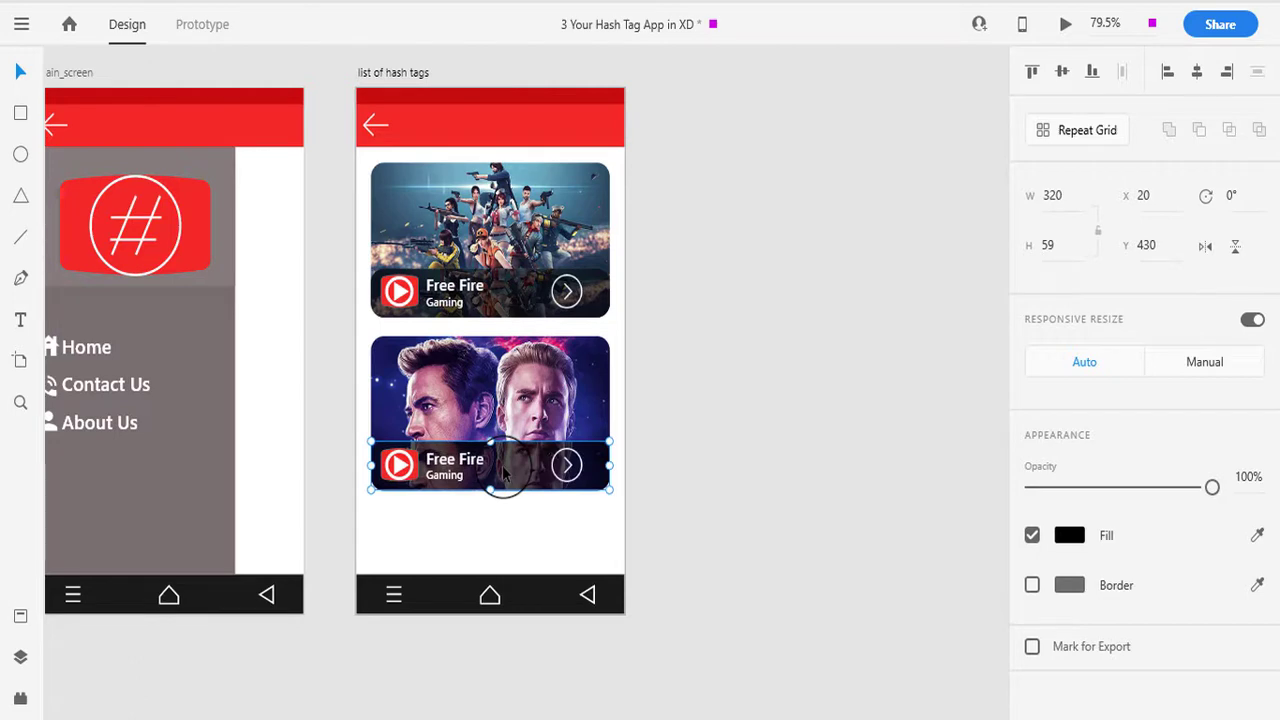
left_click(768, 410)
Extend the "list of hash tags" artboard downward to well over twice the height of main_screen
scroll(768, 410, "down", 5)
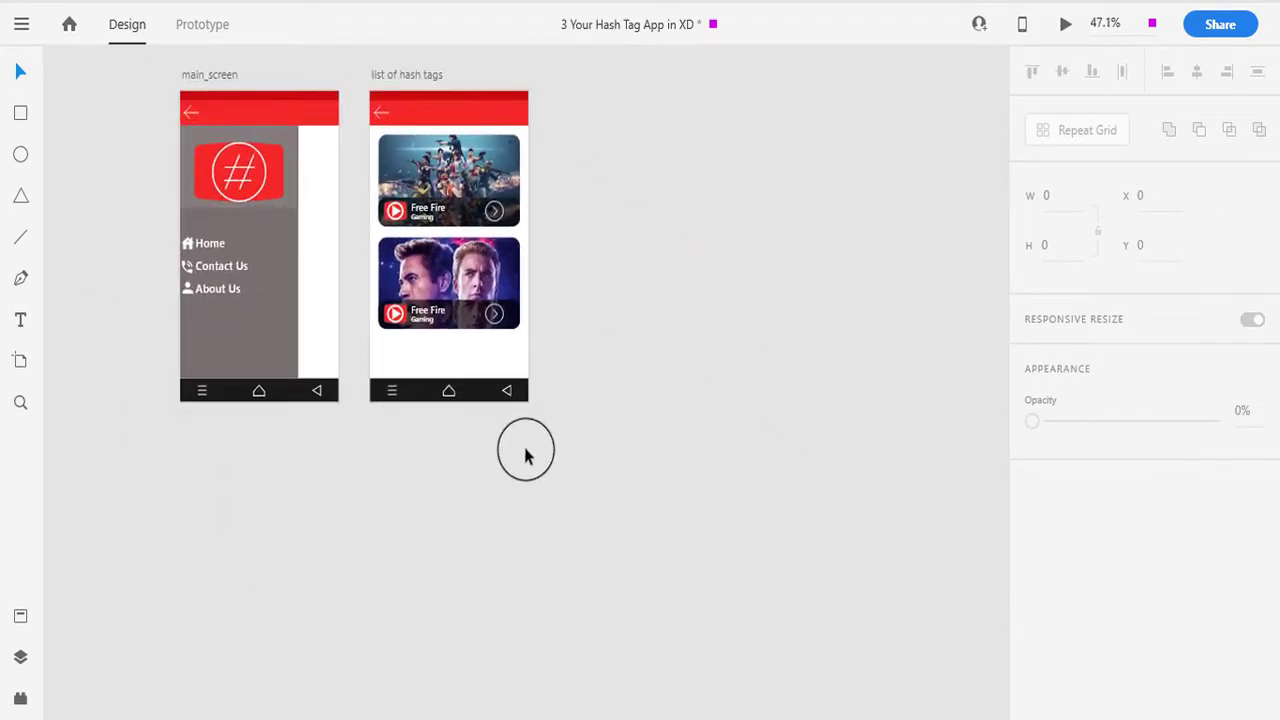
left_click(455, 350)
left_click_drag(448, 403, 460, 617)
scroll(611, 503, "down", 3)
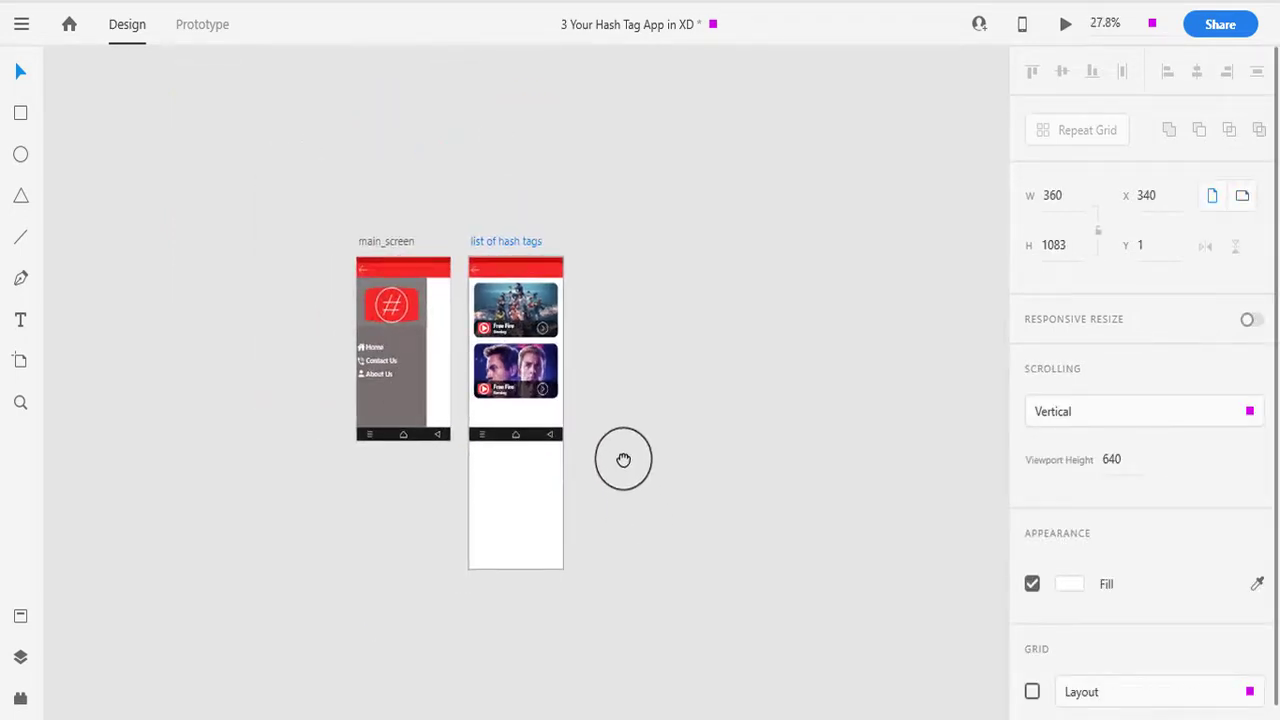
left_click_drag(623, 459, 576, 302)
left_click_drag(471, 432, 476, 592)
Unlock the black navigation bar and move it with its icons to the lower edge of the extended artboard
left_click(495, 311)
left_click(467, 270)
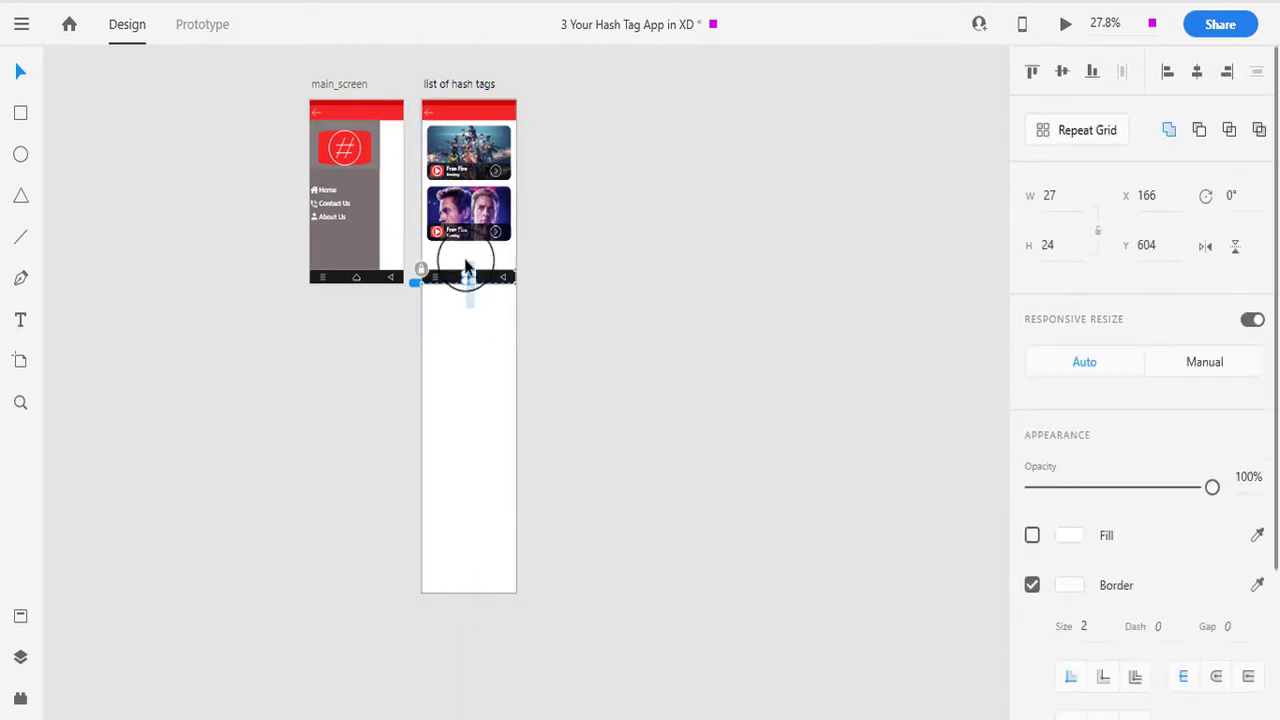
left_click(422, 268)
left_click(501, 319)
left_click_drag(552, 283, 449, 591)
left_click(654, 486)
scroll(569, 369, "up", 3, "ctrl")
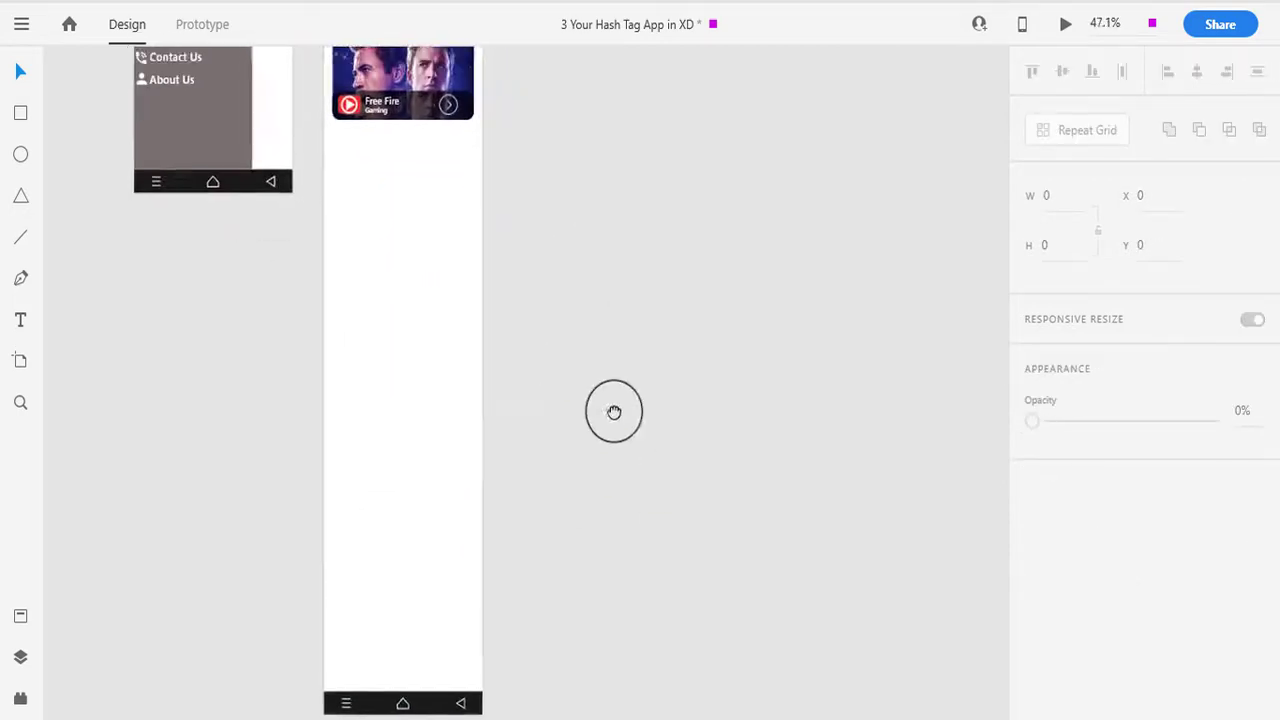
Delete the white back arrow from the "list of hash tags" header
scroll(611, 411, "up", 2)
scroll(723, 346, "up", 3, "ctrl")
scroll(655, 215, "up", 2)
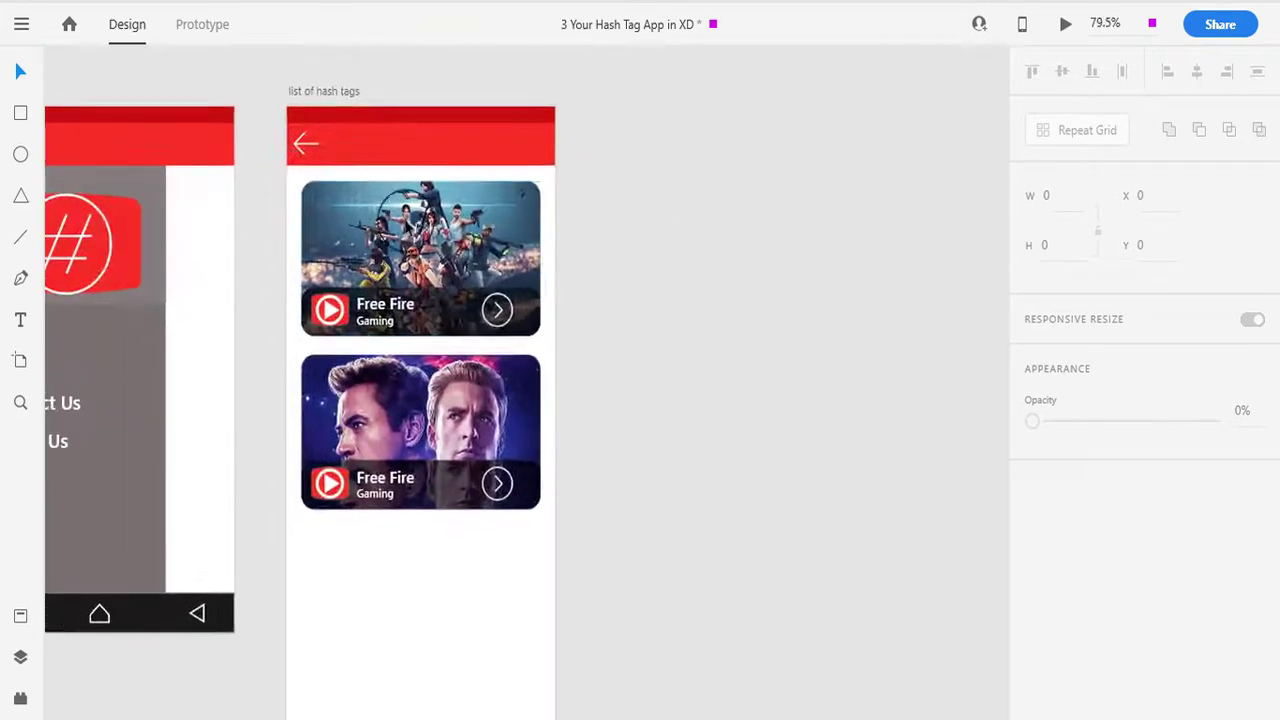
left_click(307, 145)
key("Delete")
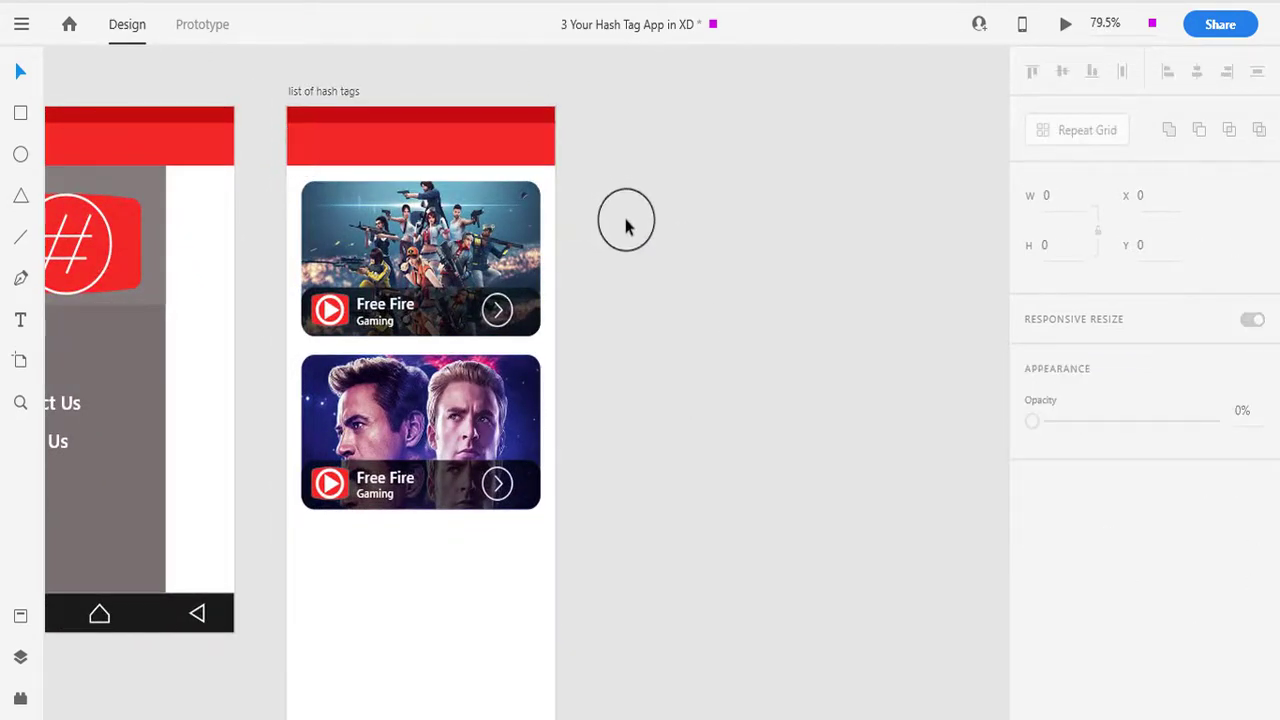
Copy the menu icon from the long artboard's lower navigation bar onto the empty canvas and widen it to about 37 by 19
scroll(668, 386, "down", 5)
scroll(670, 400, "down", 4, "ctrl")
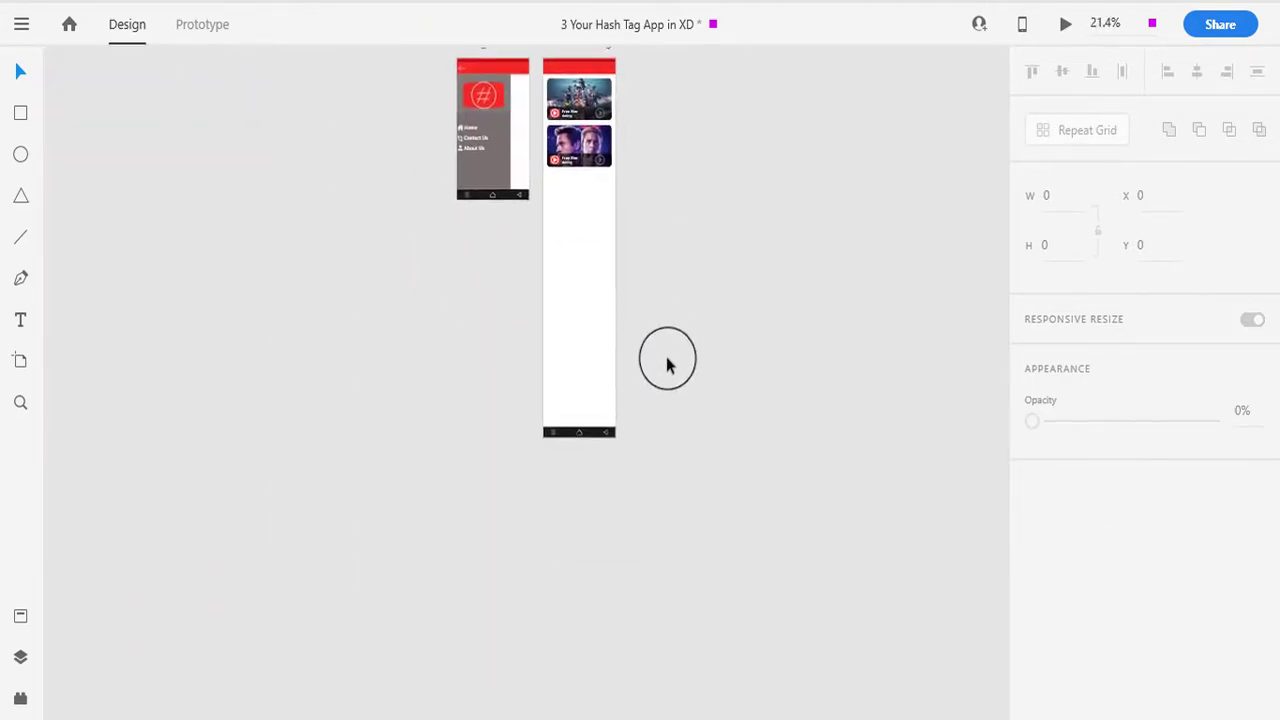
scroll(454, 463, "up", 3, "ctrl")
scroll(340, 397, "up", 1, "ctrl")
left_click(339, 392)
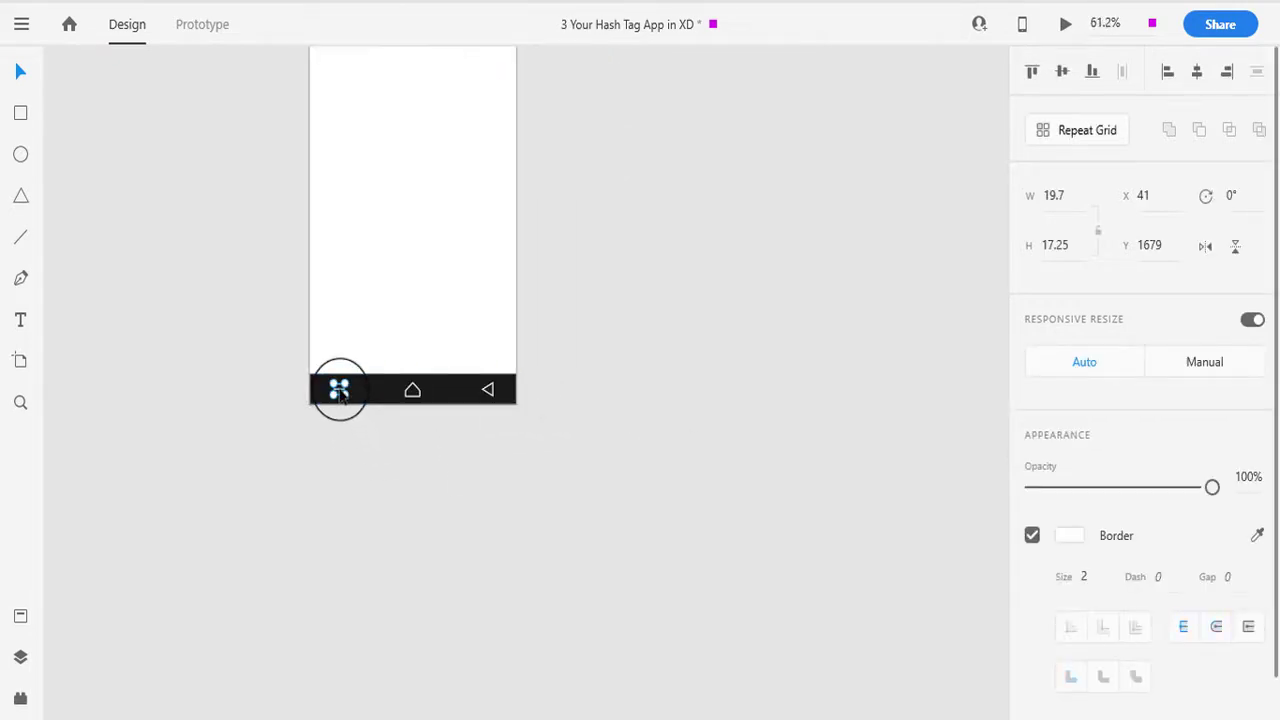
left_click_drag(618, 213, 615, 215)
scroll(620, 290, "up", 7, "ctrl")
scroll(590, 400, "down", 5, "ctrl")
left_click(590, 300)
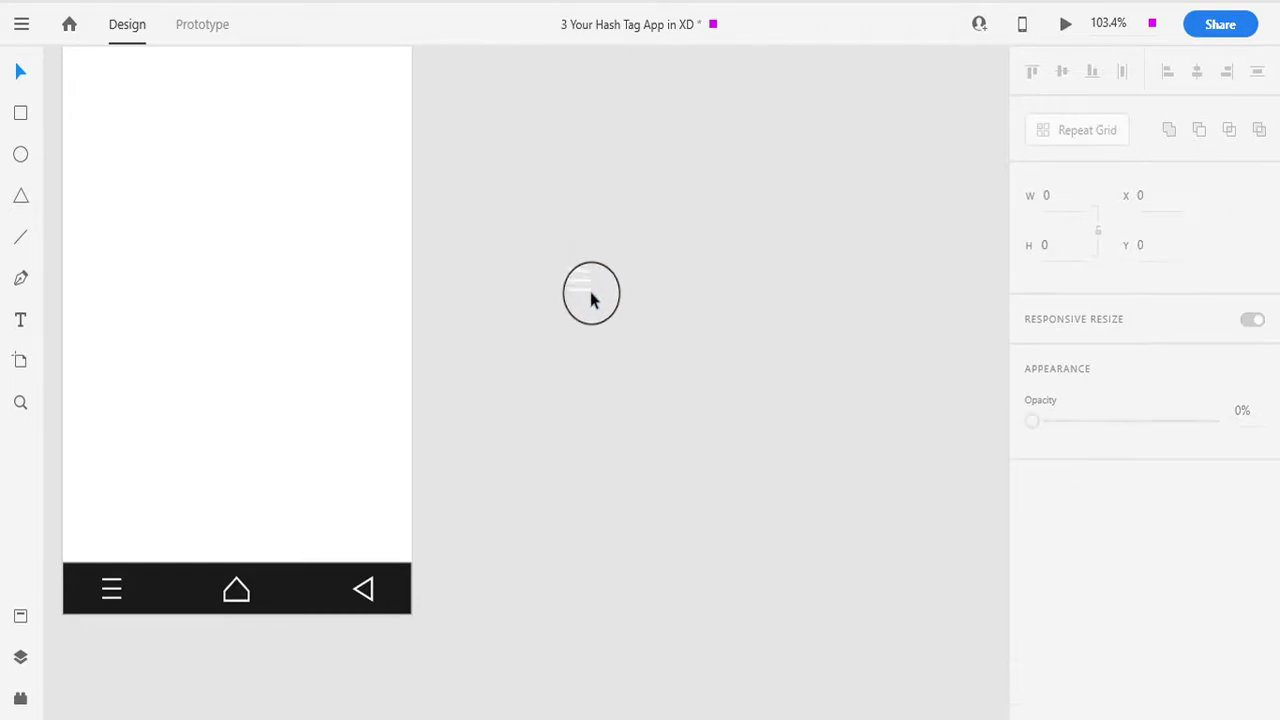
left_click(586, 285)
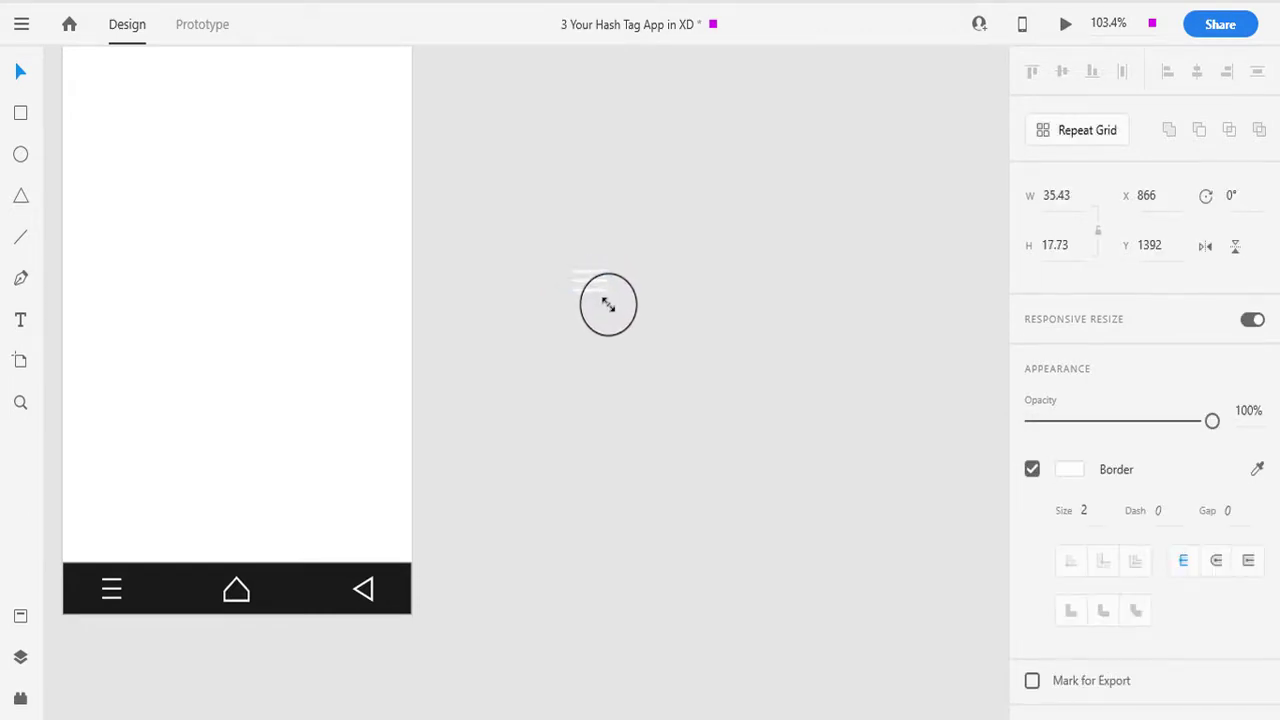
scroll(631, 353, "up", 1, "ctrl")
scroll(606, 315, "down", 4, "ctrl")
Move the widened menu icon into the "list of hash tags" header at about X 14, Y 37
left_click_drag(597, 289, 583, 84)
key("ctrl+z")
key("ctrl+z")
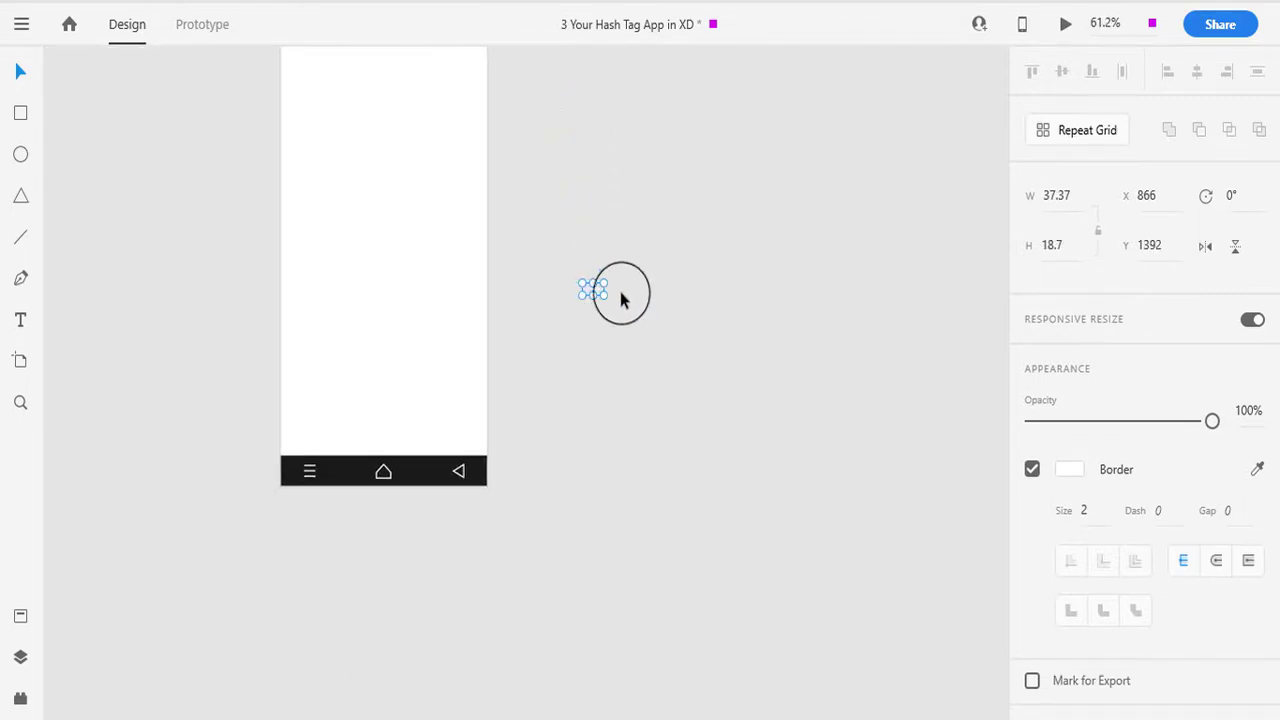
left_click_drag(598, 291, 582, 145)
left_click_drag(577, 313, 625, 716)
left_click_drag(629, 530, 382, 285)
left_click(758, 366)
left_click(387, 282)
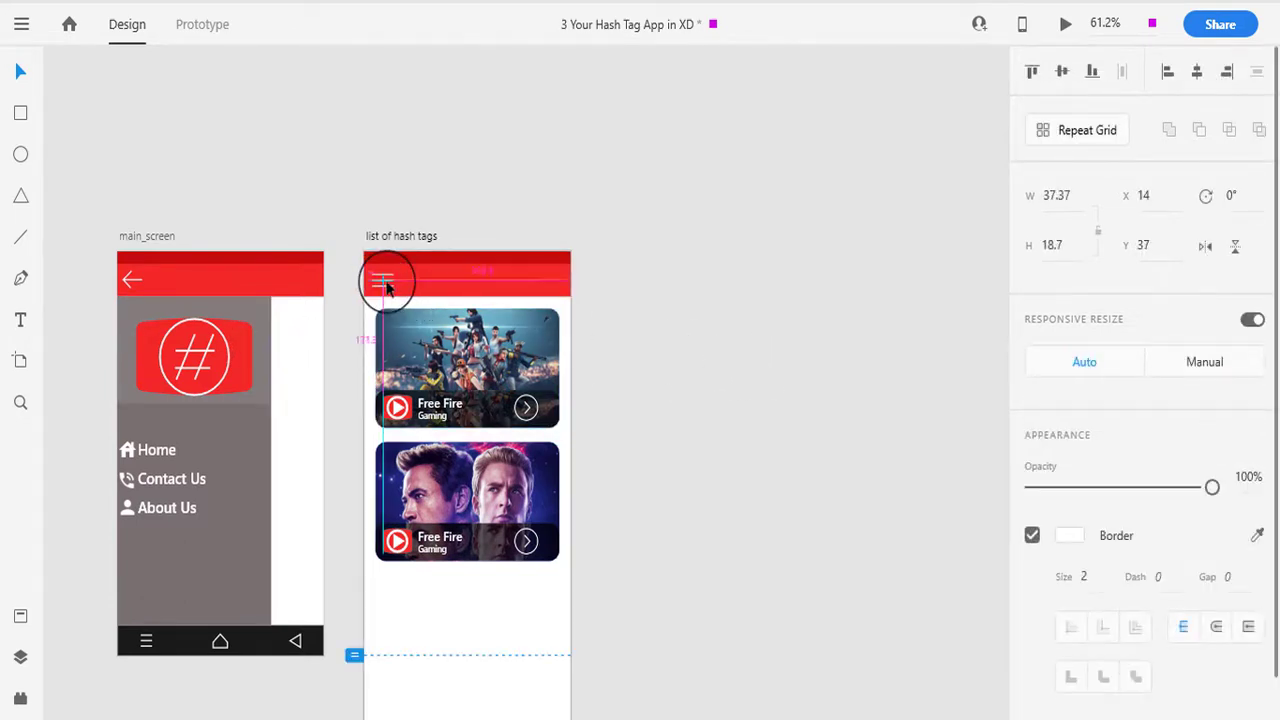
left_click(666, 341)
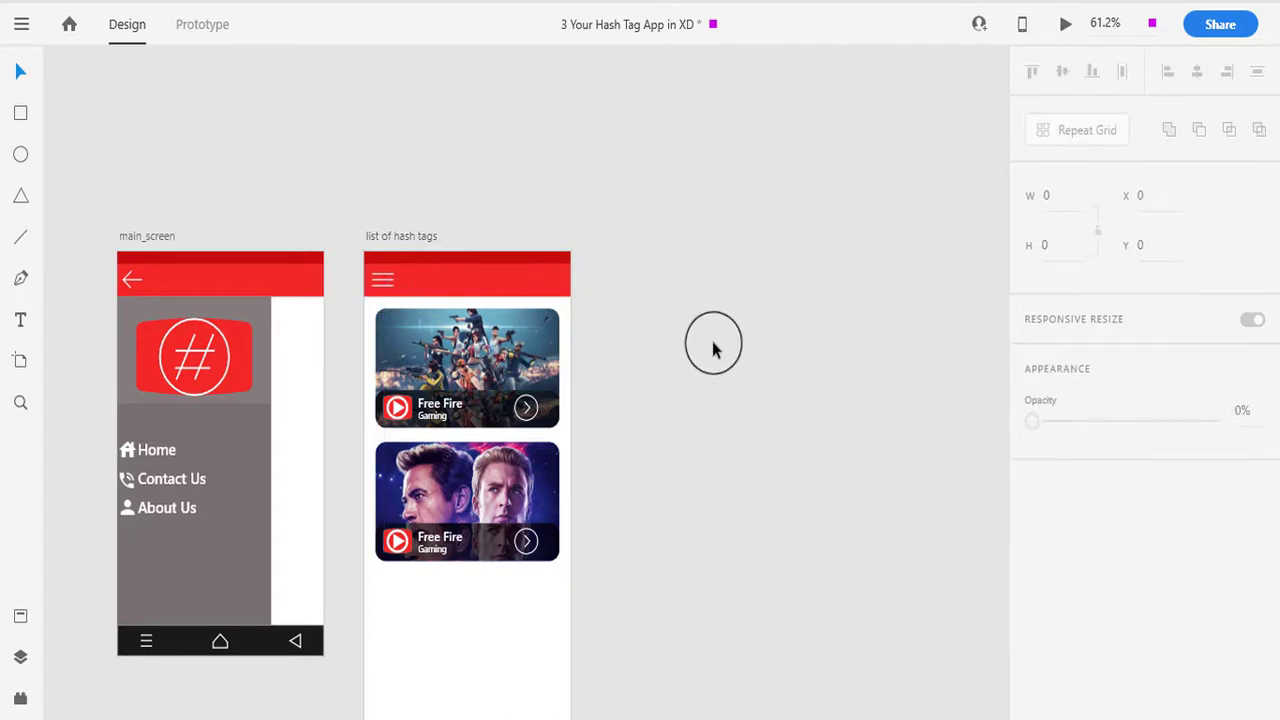
Duplicate the second card with its strip and labels directly below it at about X 20, Y 529
scroll(713, 348, "down", 4)
scroll(689, 466, "down", 2)
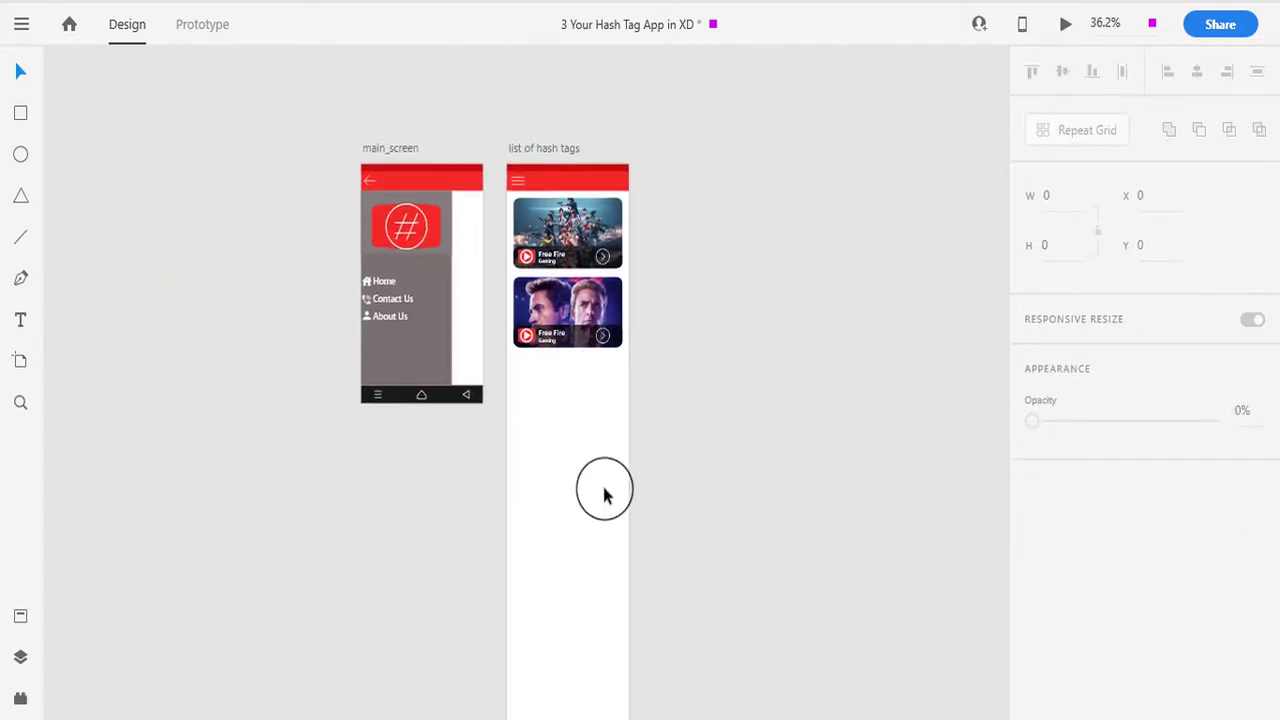
scroll(608, 477, "up", 2)
scroll(615, 400, "up", 3)
left_click_drag(603, 428, 583, 340)
left_click_drag(786, 400, 530, 428)
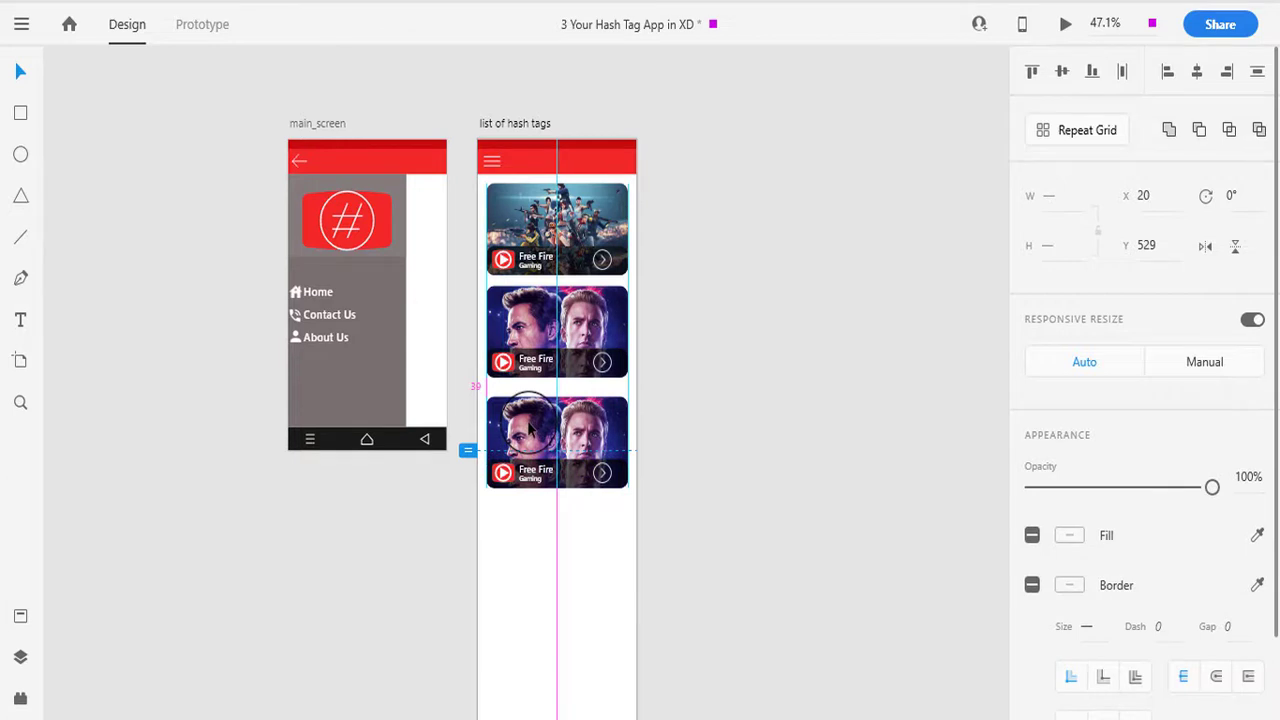
Group the second card's image, strip, icons and labels into one object
left_click_drag(694, 380, 553, 316)
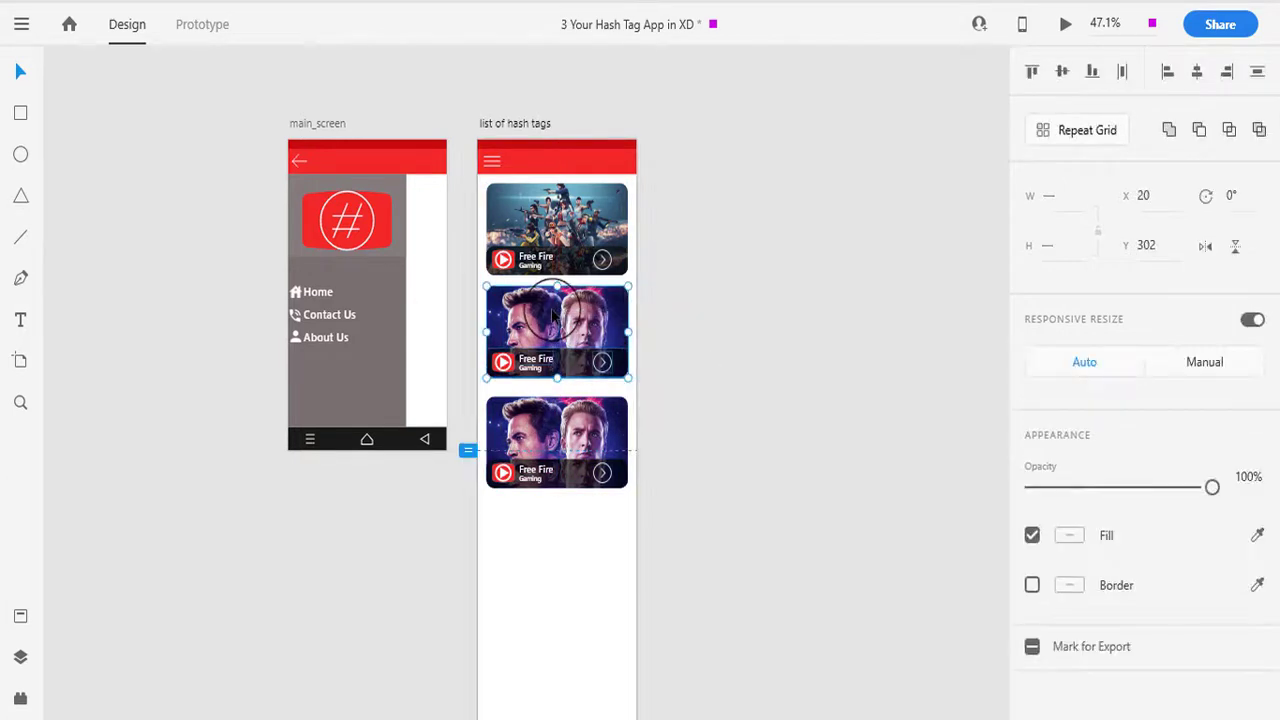
left_click(552, 316)
left_click(680, 306)
key("ctrl+z")
left_click(716, 380)
left_click_drag(735, 384, 475, 297)
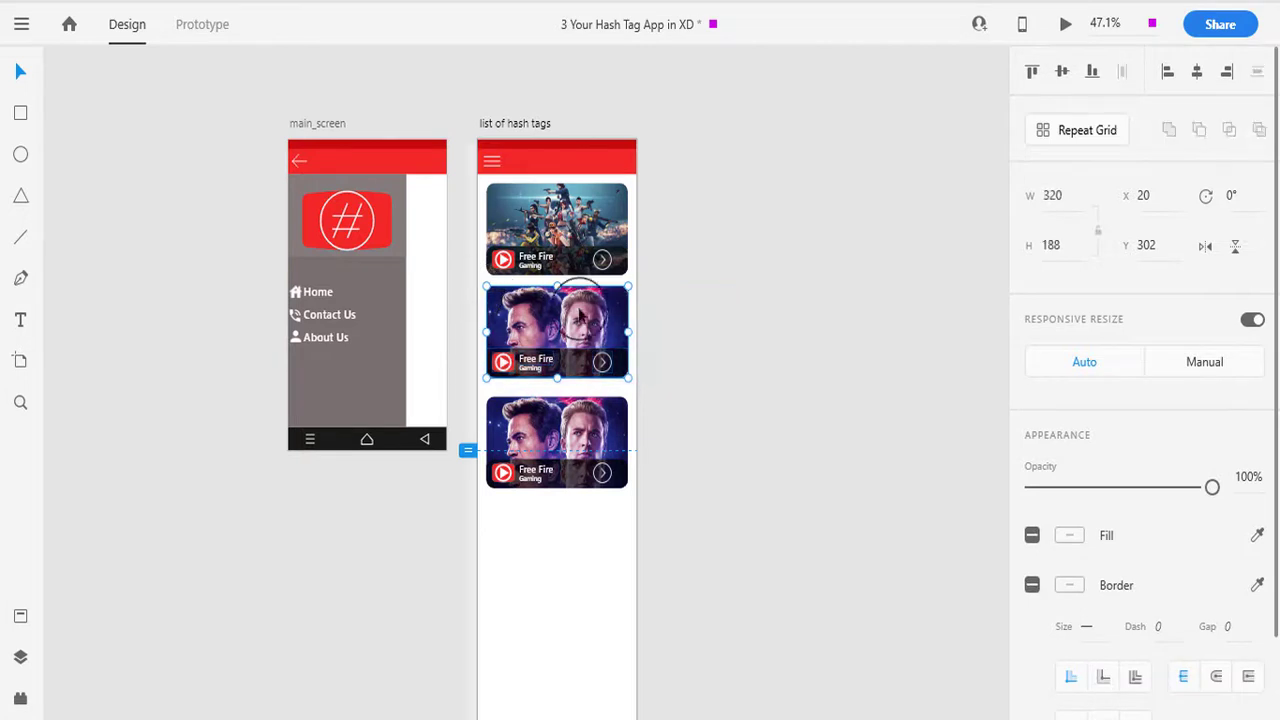
Group all elements of the first Free Fire card and check that they move as one object
left_click(686, 286)
left_click_drag(756, 258, 466, 194)
left_click_drag(661, 263, 469, 208)
key("ctrl+g")
left_click(697, 254)
left_click_drag(613, 222, 668, 220)
key("ctrl+z")
left_click_drag(741, 354, 609, 298)
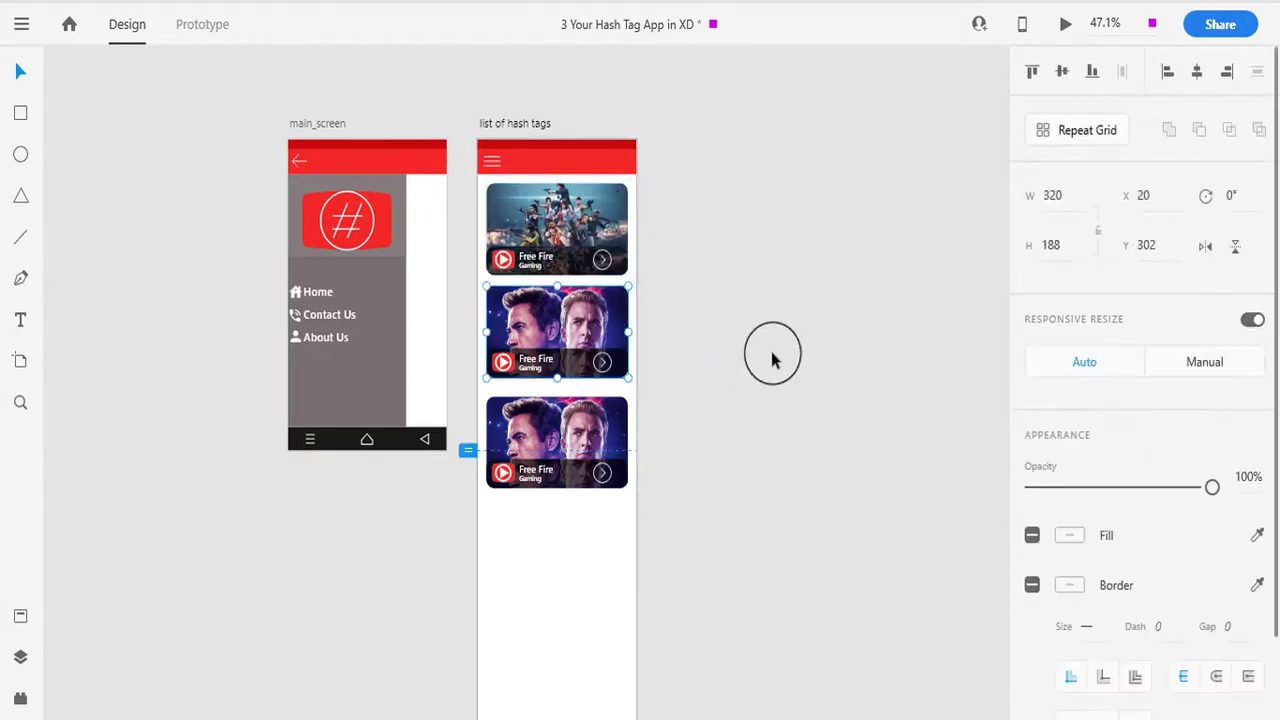
left_click(771, 354)
Replace the third card's image with god_of_war.jpg from the imgs folder
scroll(678, 395, "down", 1)
left_click(627, 375)
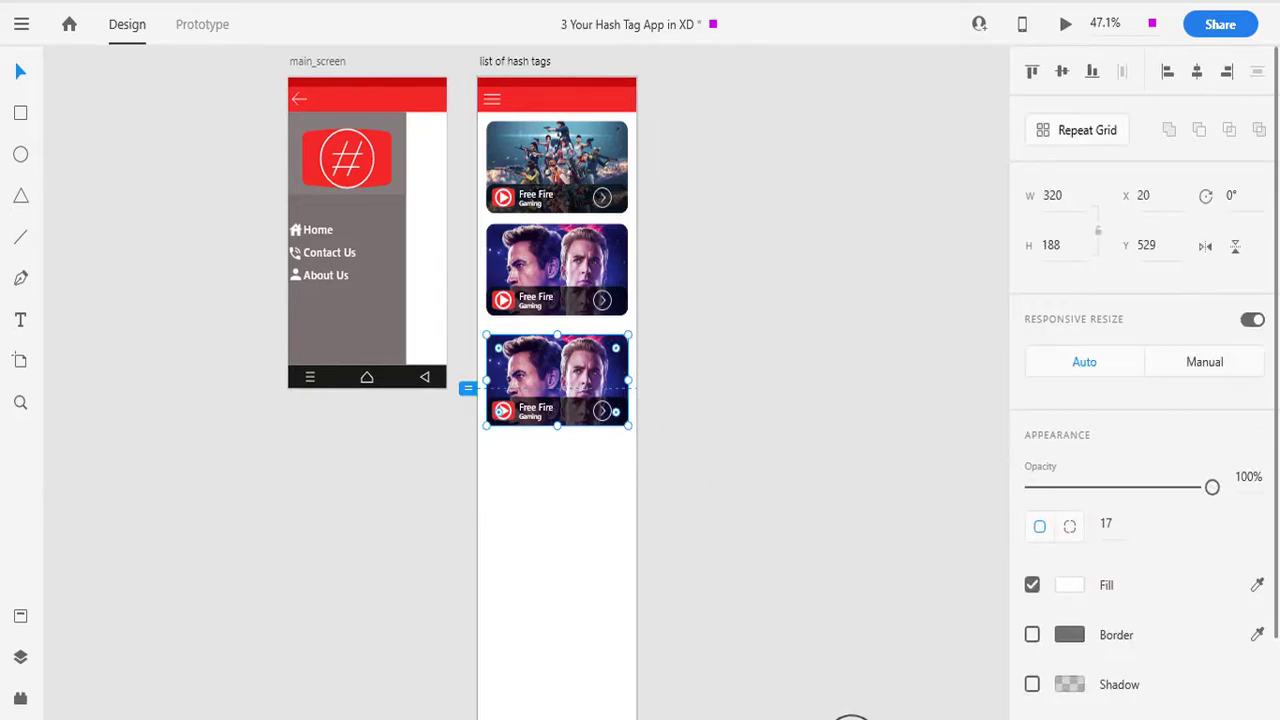
left_click(862, 716)
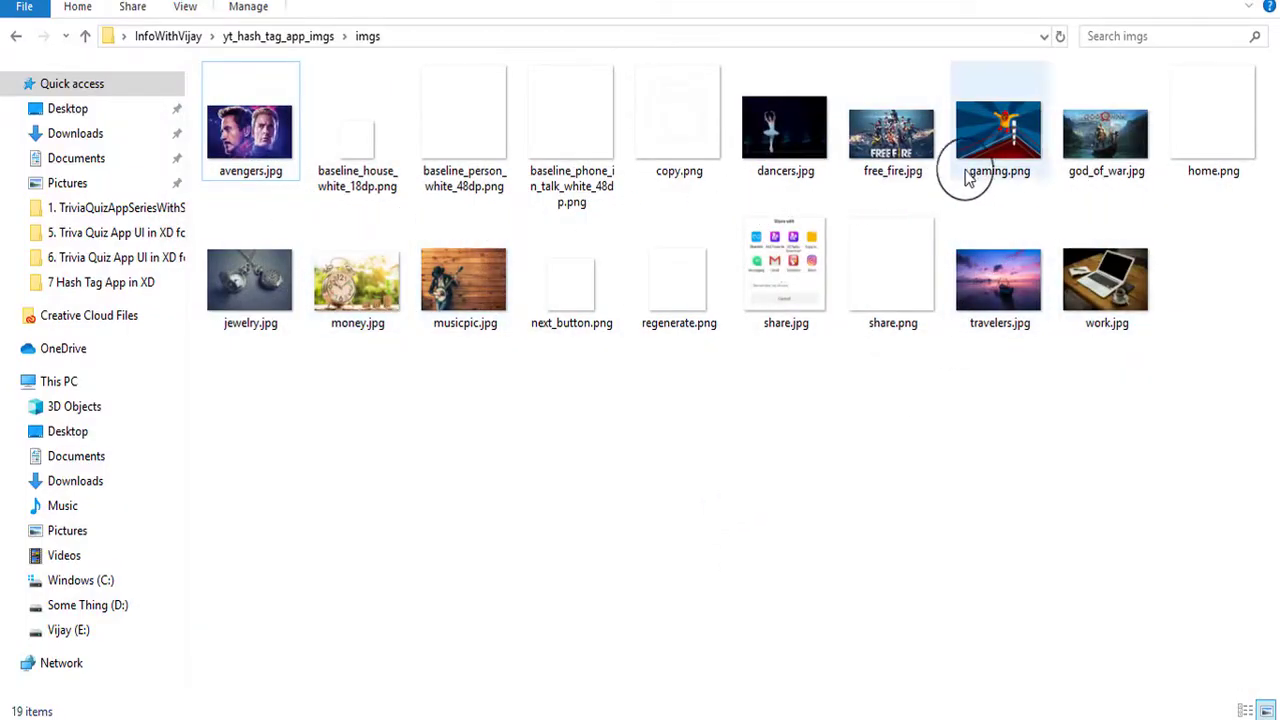
left_click_drag(1095, 148, 585, 390)
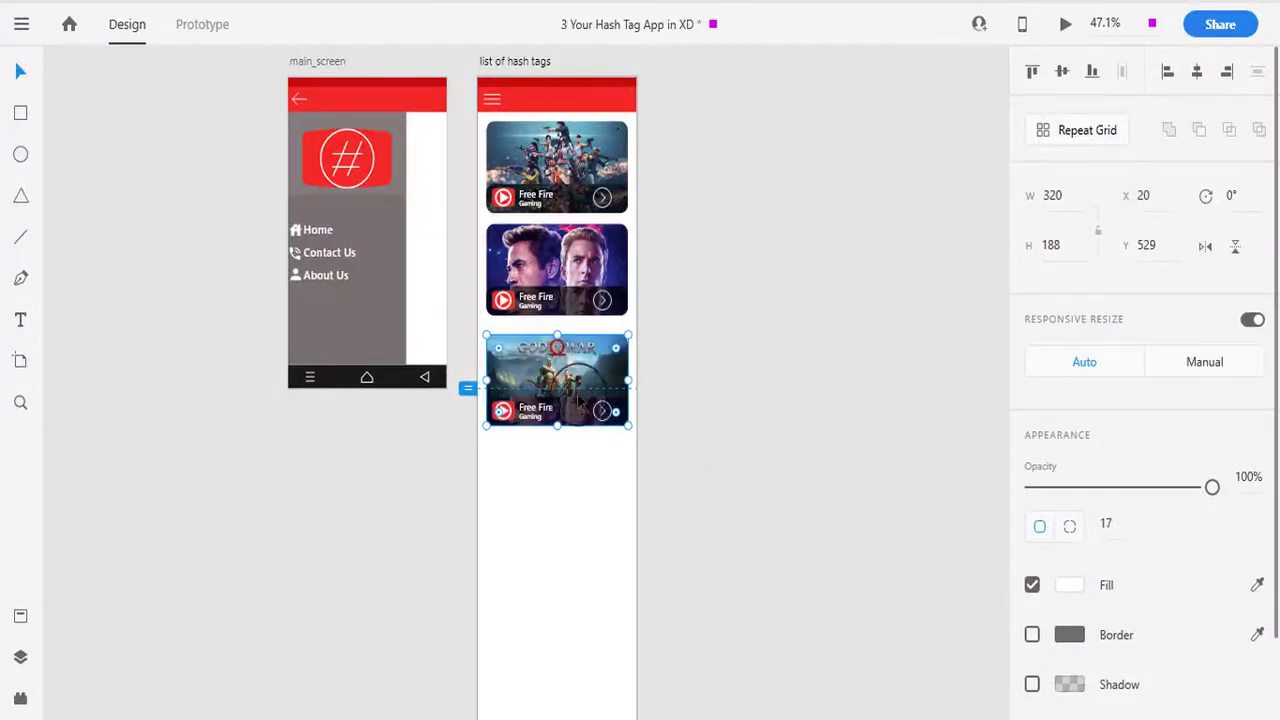
left_click(643, 440)
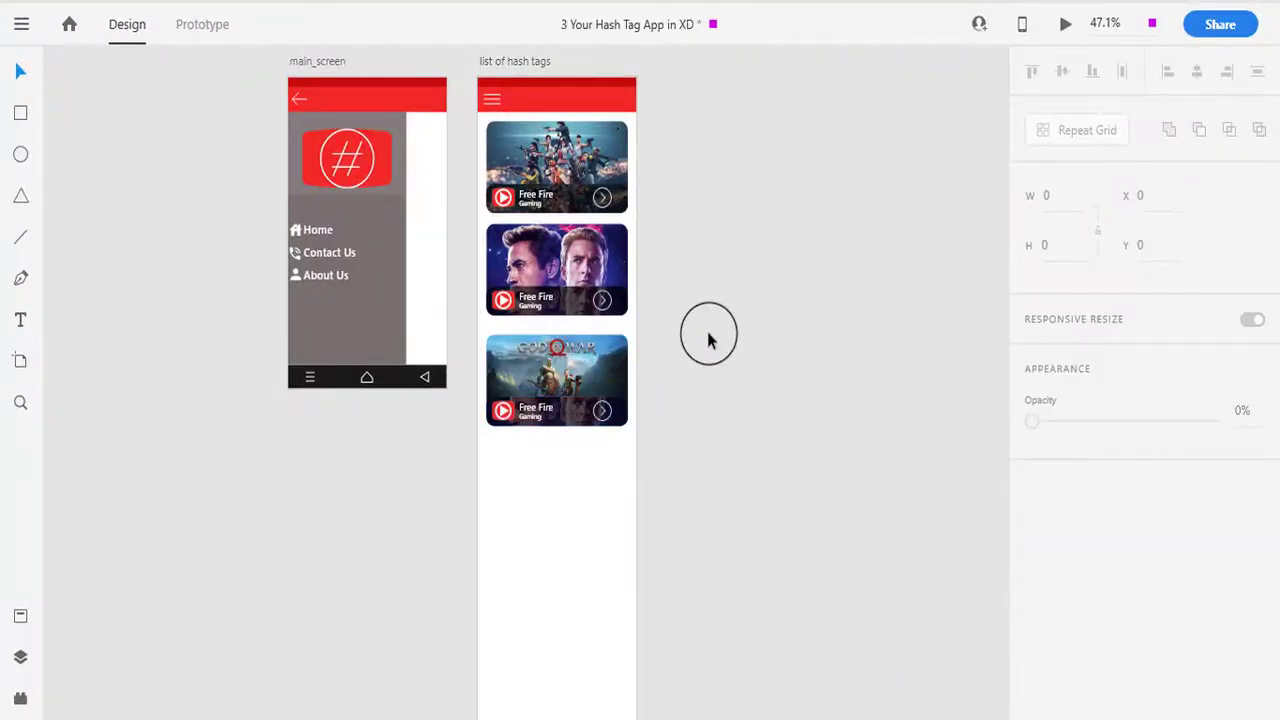
Change the second card's title to "Avengers" and its category label to "Movies"
scroll(700, 325, "up", 5)
left_click_drag(726, 325, 851, 438)
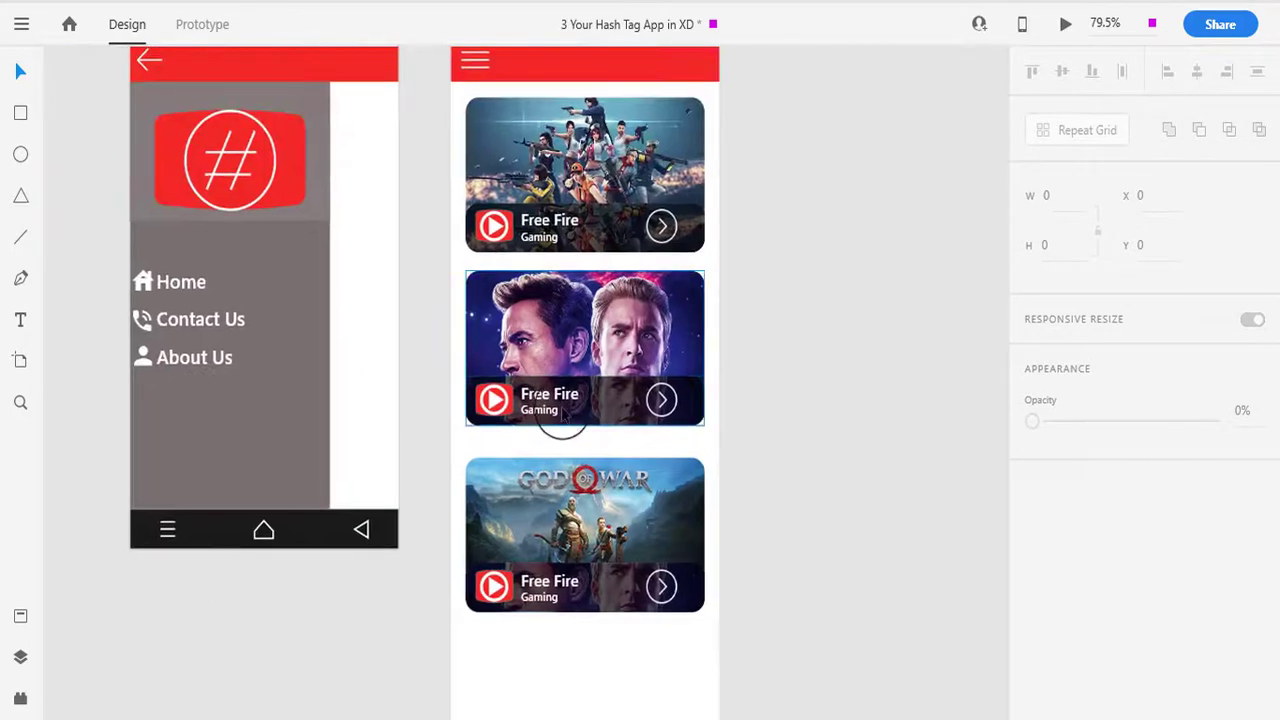
double_click(549, 400)
double_click(549, 403)
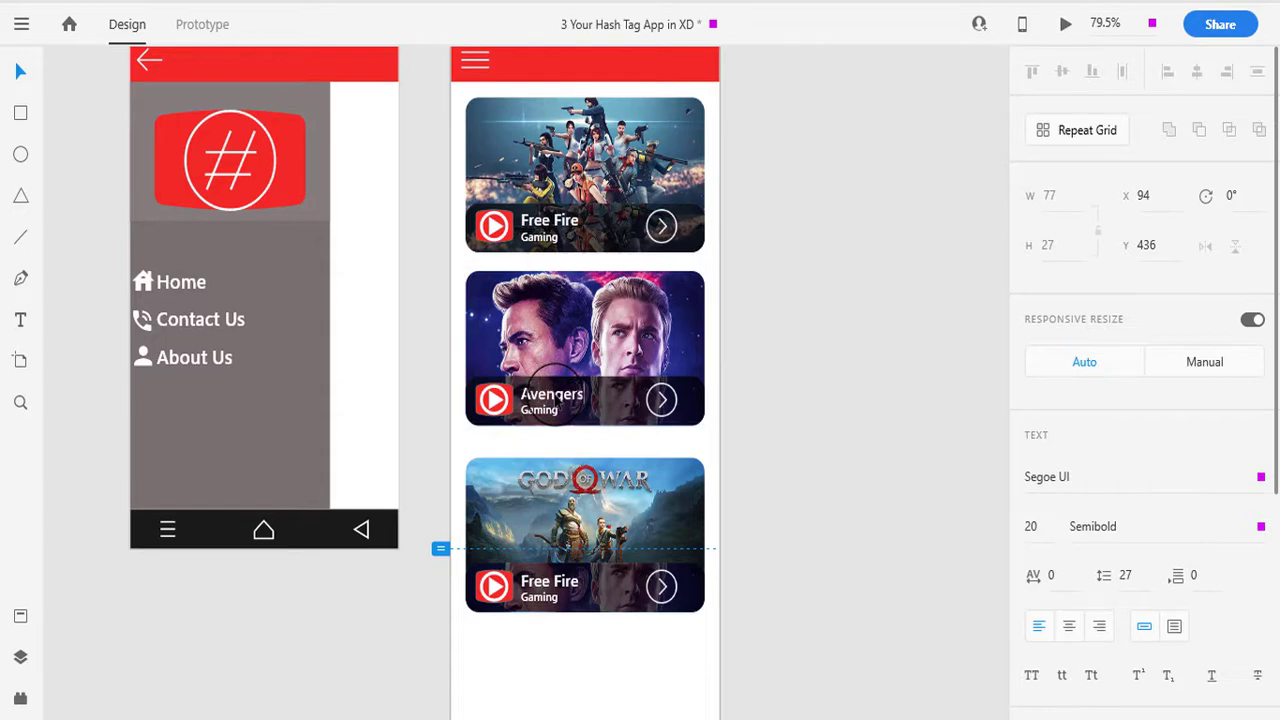
key("Escape")
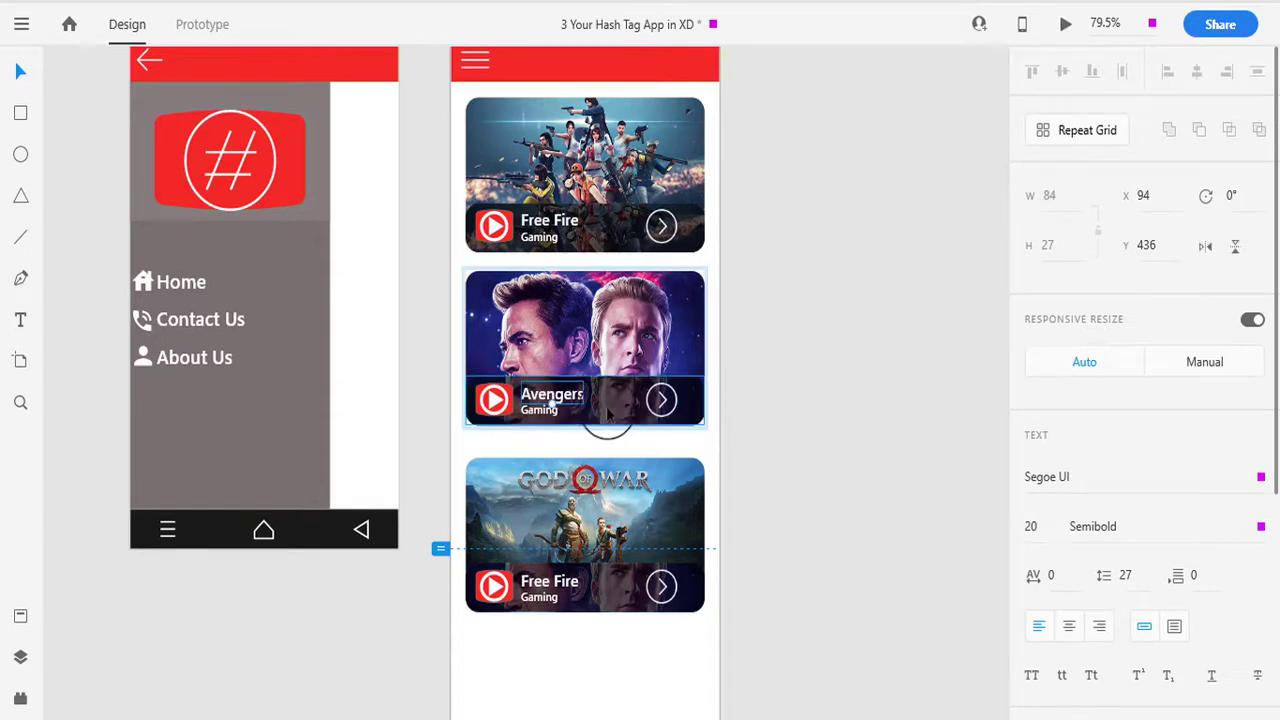
left_click(542, 412)
double_click(542, 412)
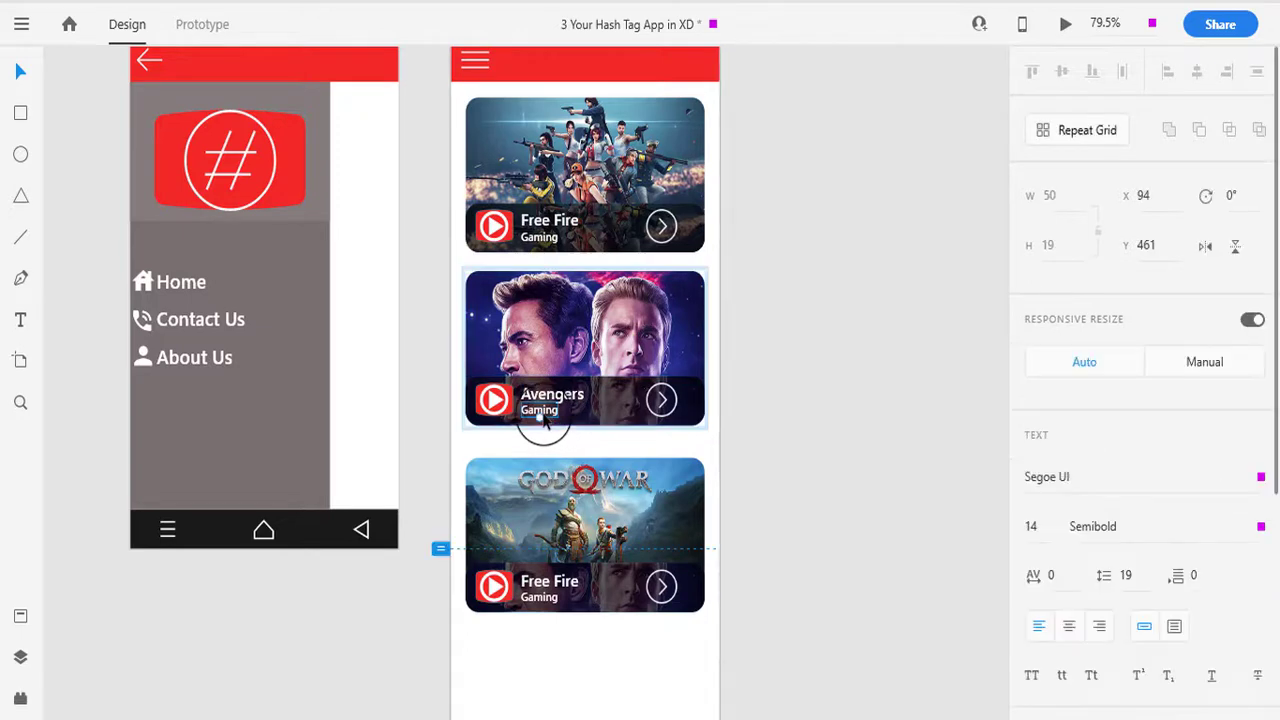
left_click_drag(543, 420, 577, 438)
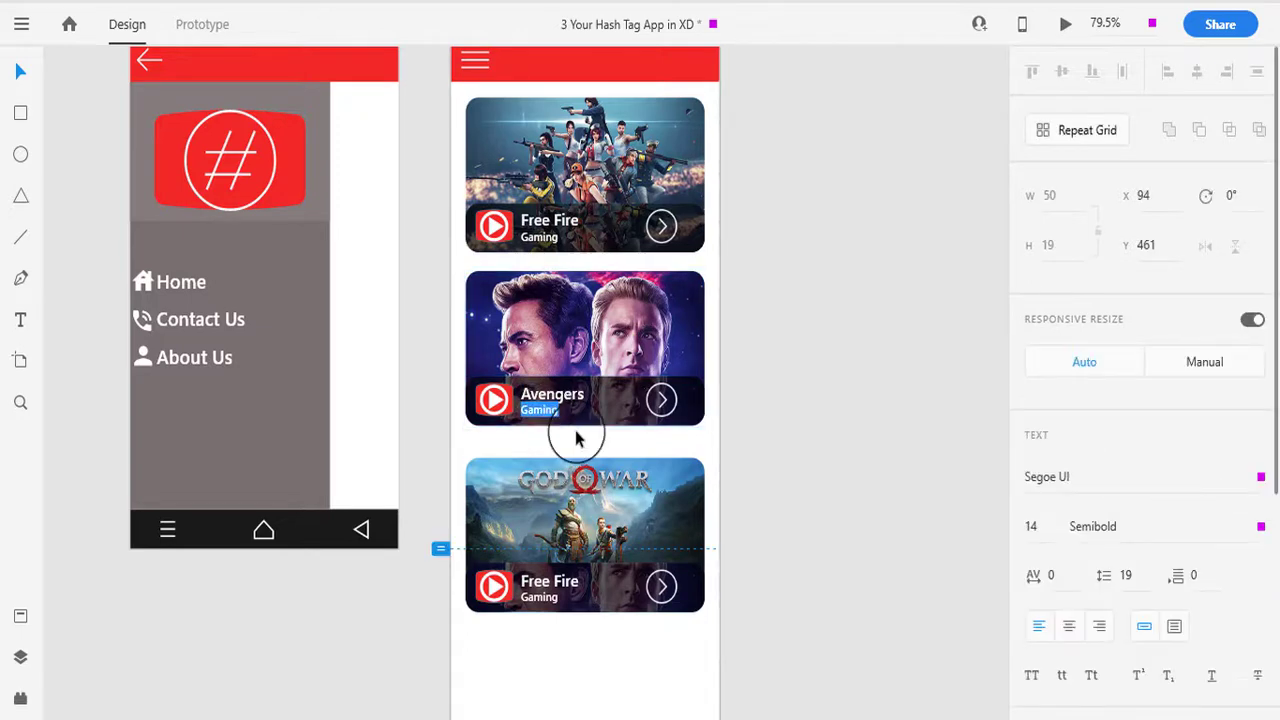
left_click(760, 572)
Change the third card's title to "God of War"
double_click(559, 586)
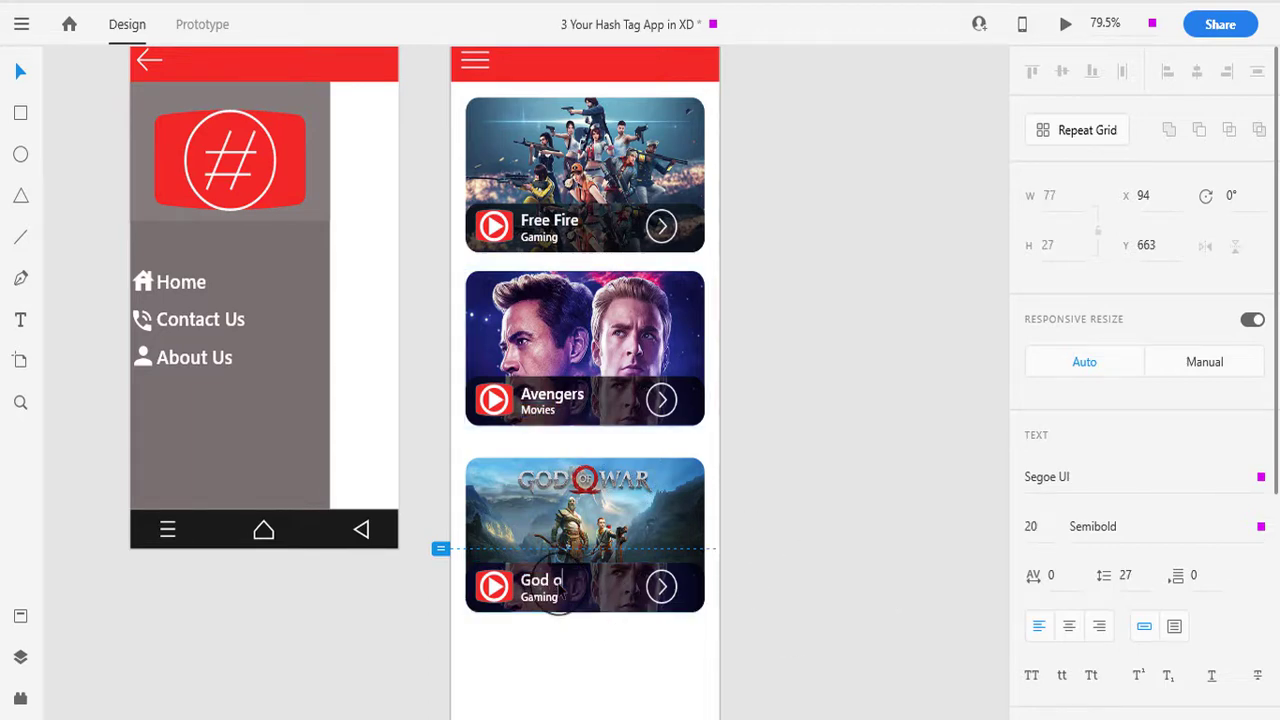
left_click(908, 445)
scroll(851, 434, "down", 4)
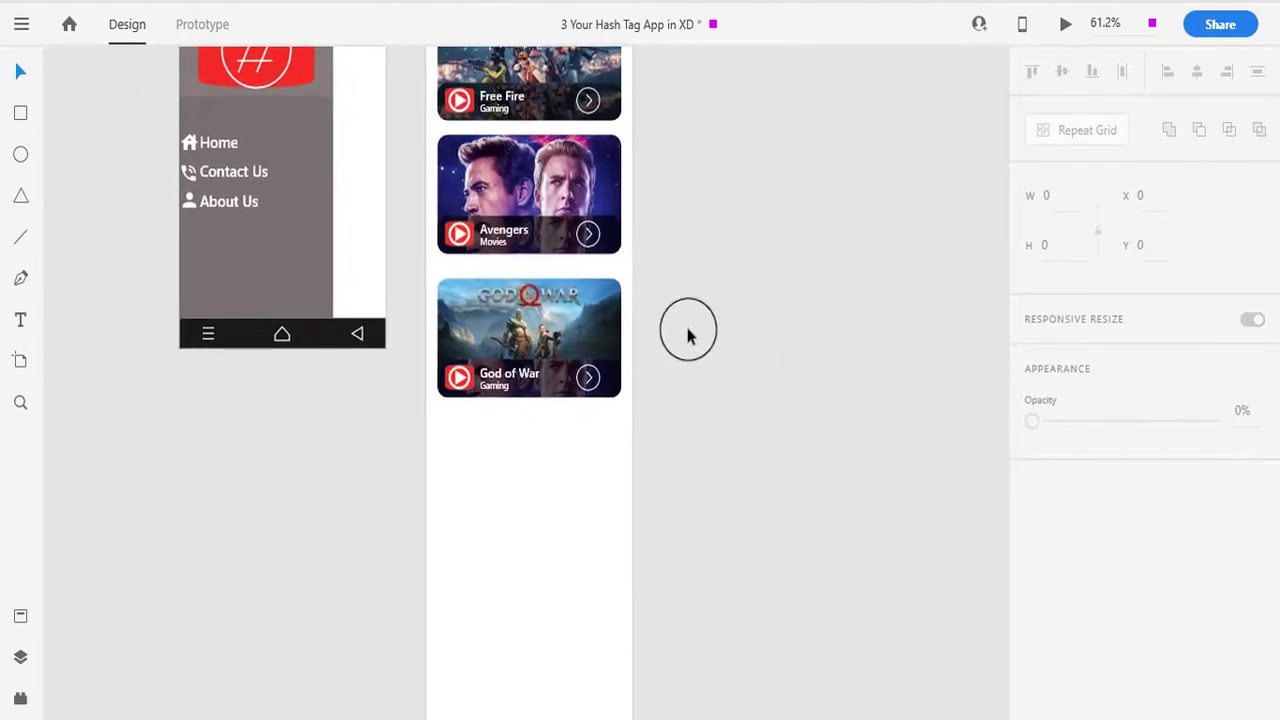
Duplicate the God of War card directly below it at about X 20, Y 746
left_click_drag(694, 429, 512, 450)
scroll(540, 543, "down", 5)
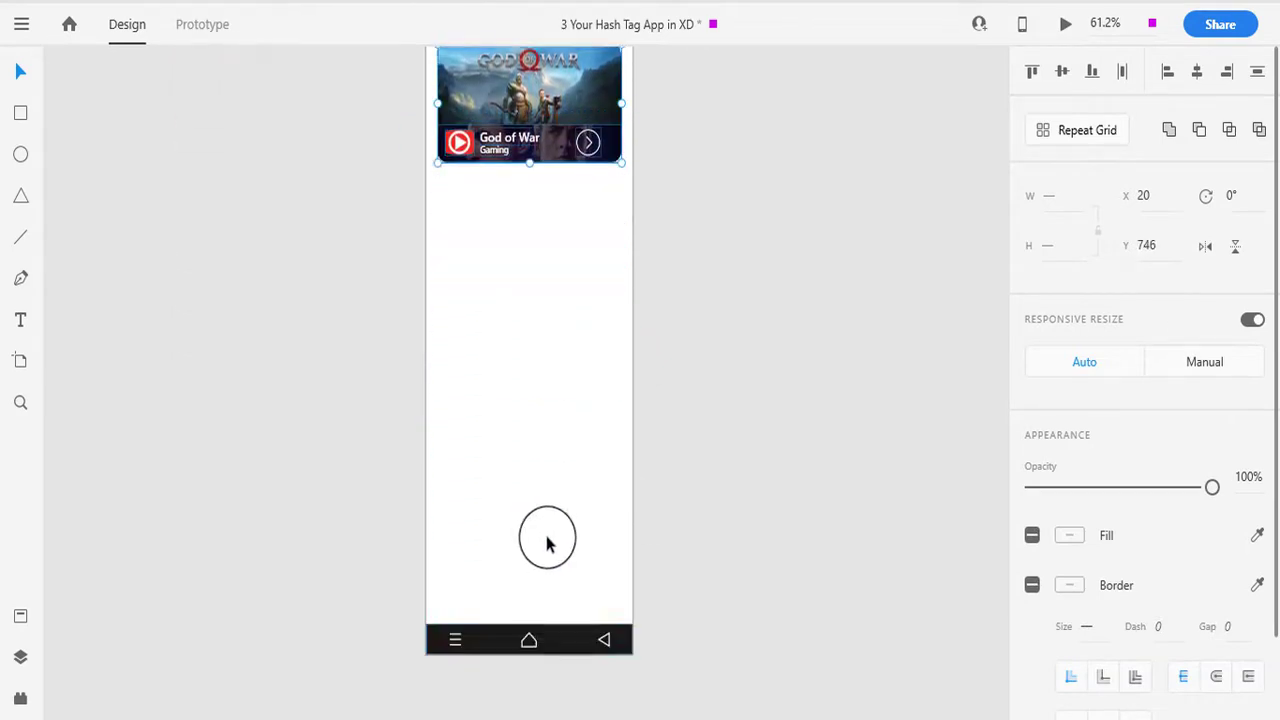
scroll(548, 541, "up", 3)
scroll(694, 477, "up", 2)
scroll(703, 474, "up", 1)
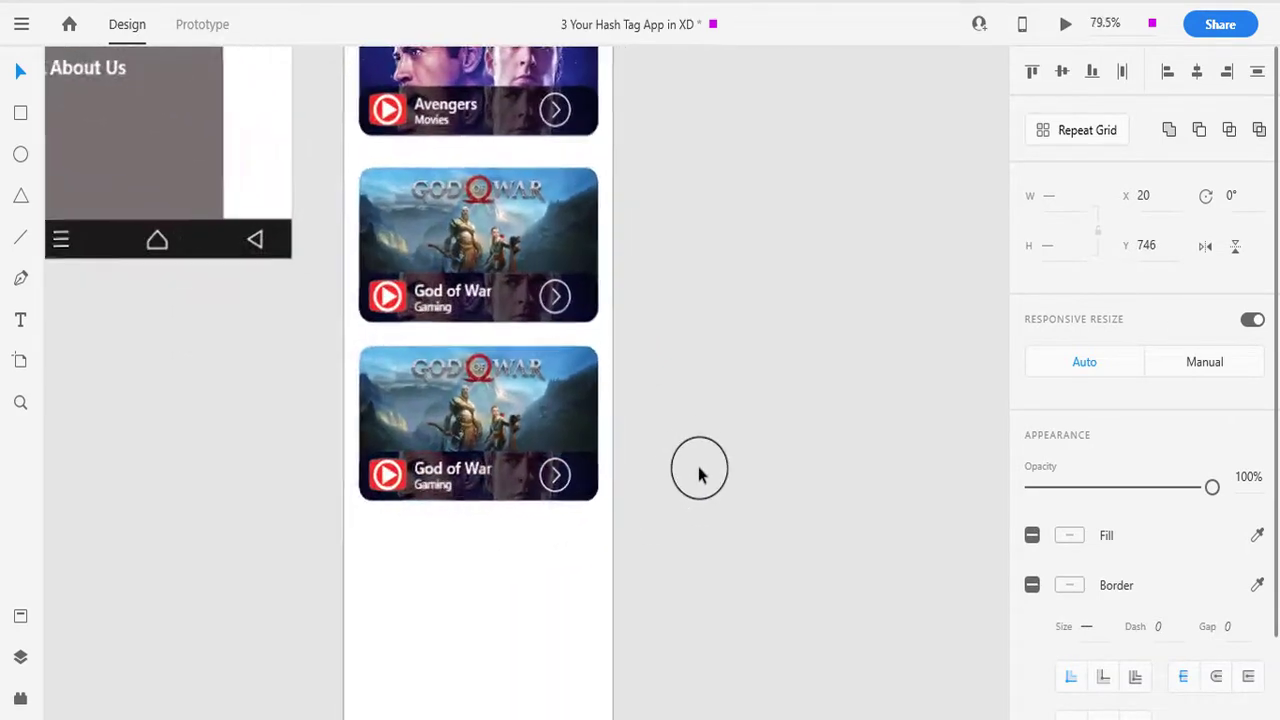
Move the third card's dark strip group onto the empty canvas, ungroup it, and separate the overlay from the image strip
double_click(525, 308)
left_click_drag(519, 310, 811, 279)
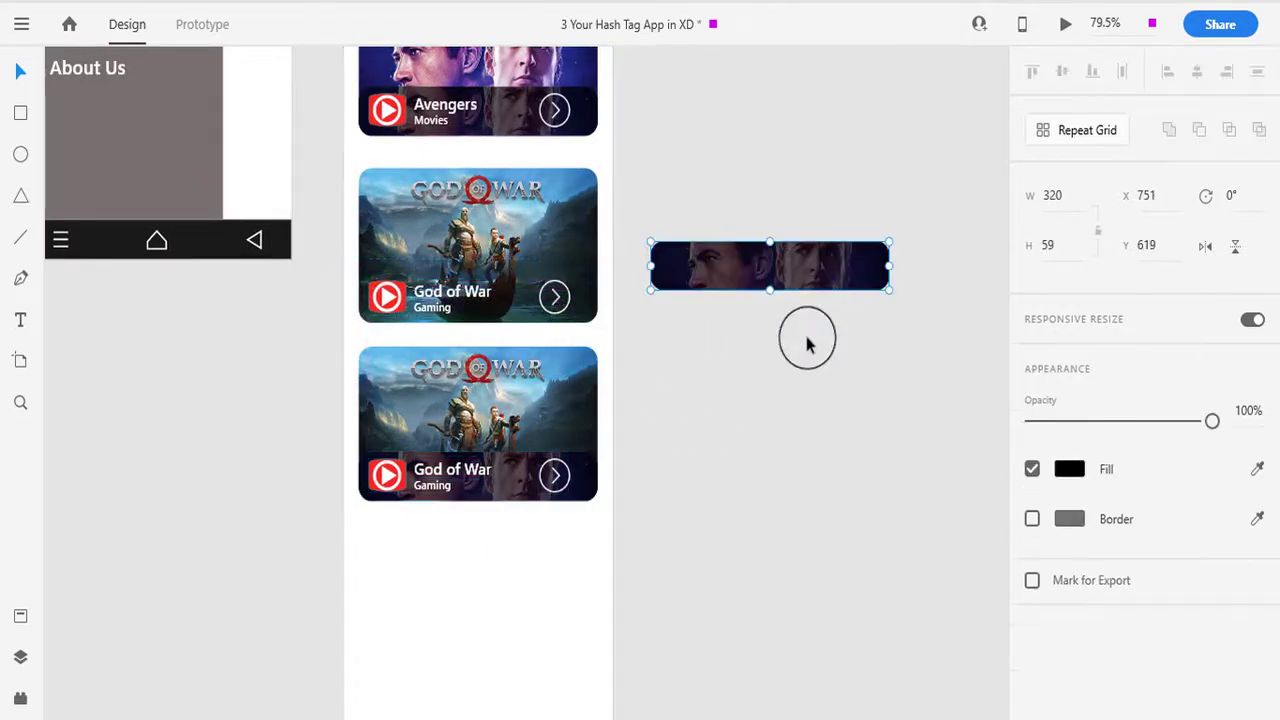
right_click(757, 280)
left_click(791, 312)
left_click_drag(734, 294, 729, 209)
Fill the detached image strip with god_of_war.jpg from the imgs folder
left_click(723, 251)
left_click(848, 716)
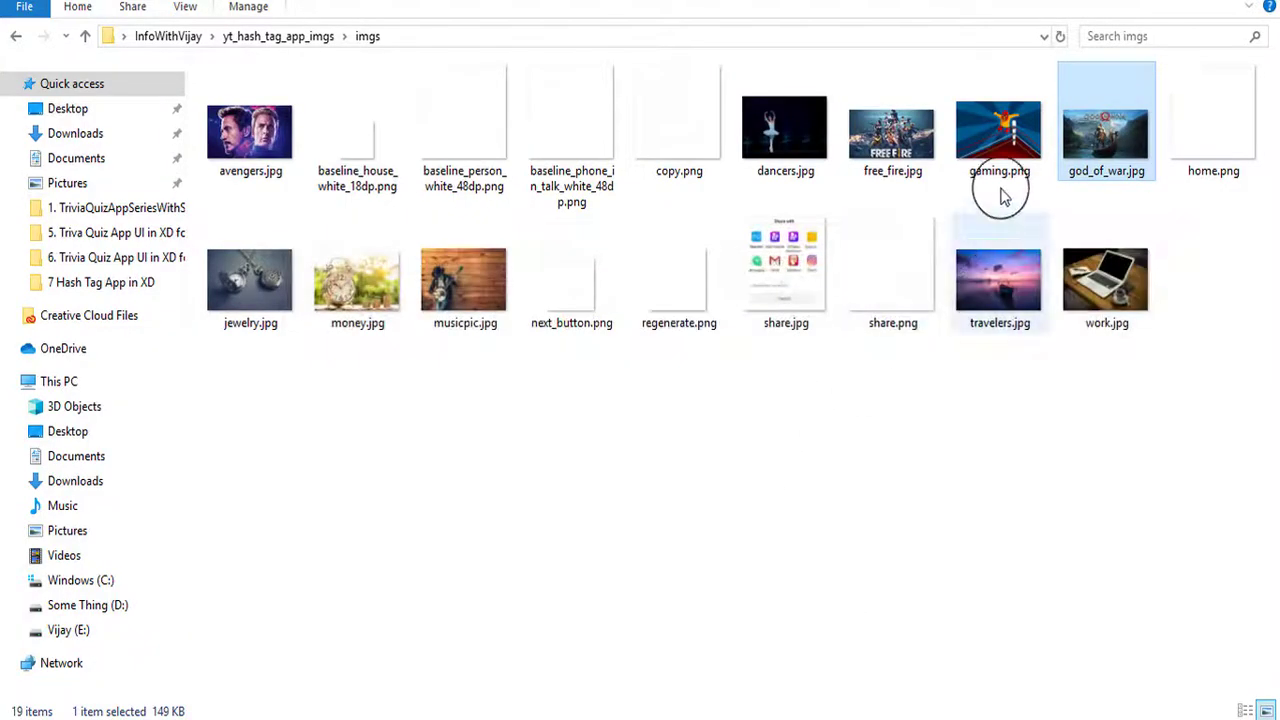
left_click_drag(1003, 450, 770, 278)
Lay the dark overlay back over the God of War image strip and group the two
left_click_drag(790, 218, 556, 345)
key("ctrl+z")
left_click(724, 393)
left_click_drag(643, 220, 840, 358)
key("ctrl+g")
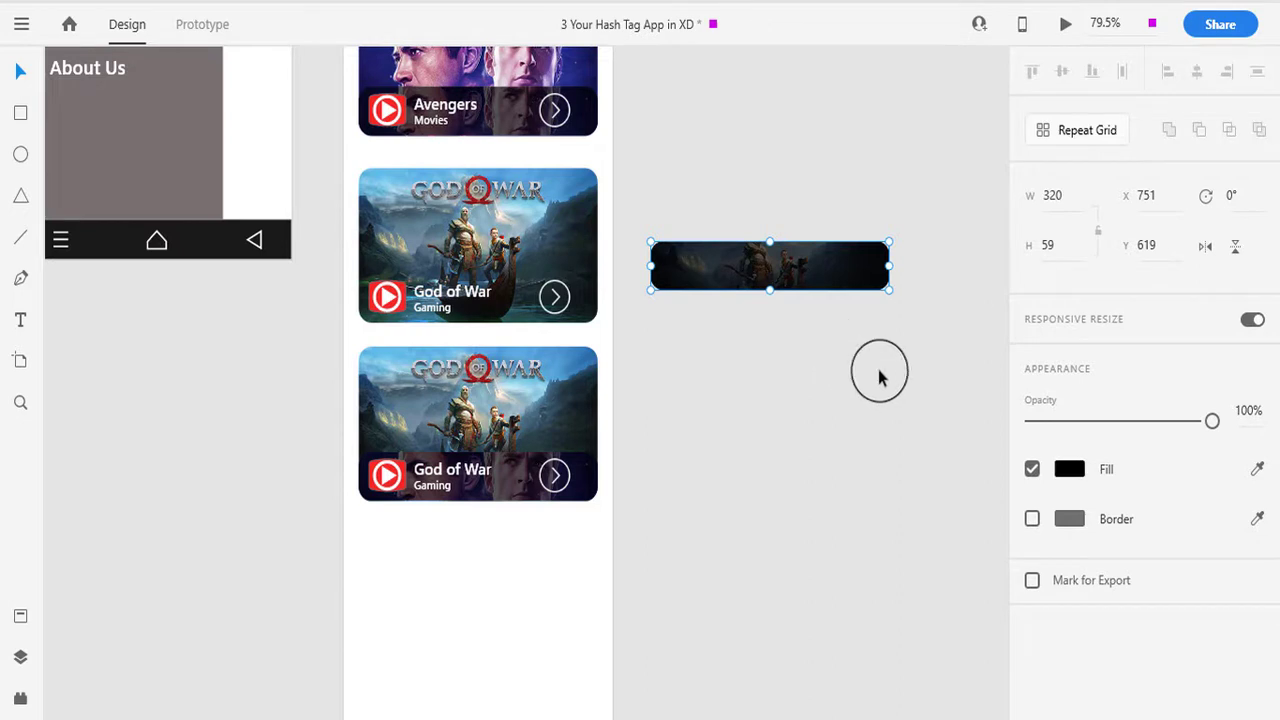
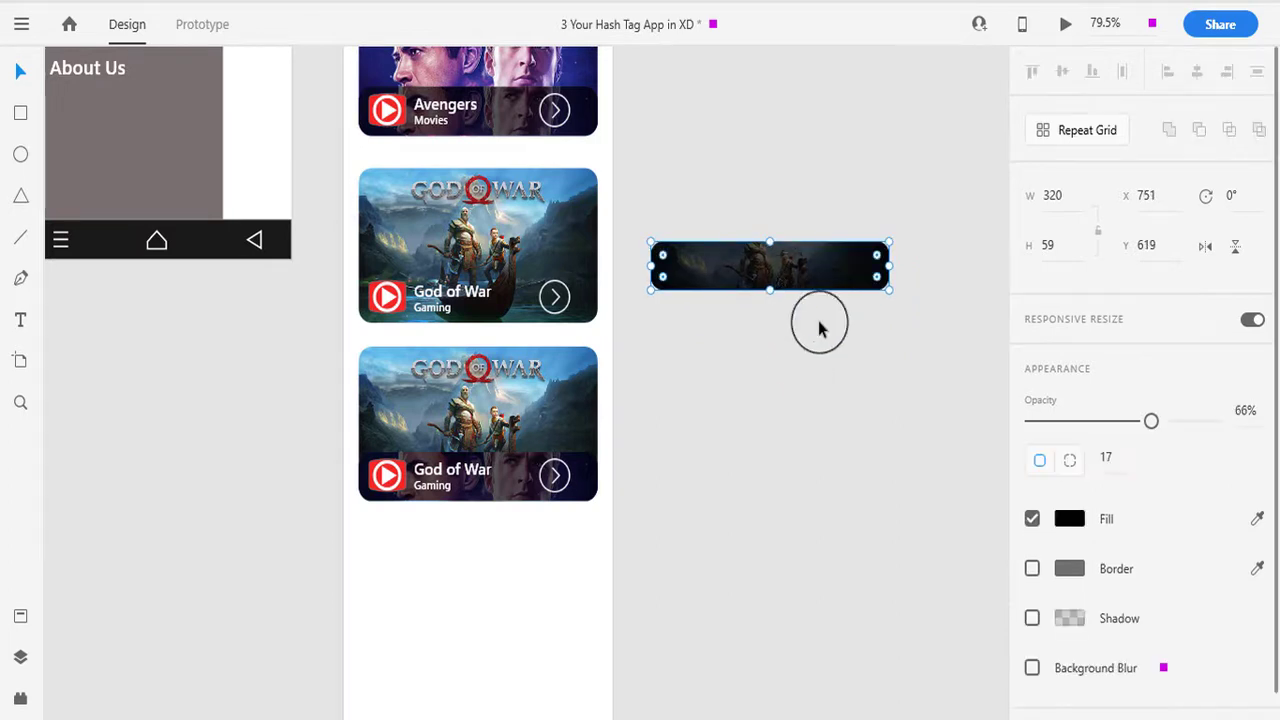
Move the dark overlay off the God of War image strip and delete the image strip
left_click_drag(790, 290, 814, 354)
left_click(785, 262)
key("Delete")
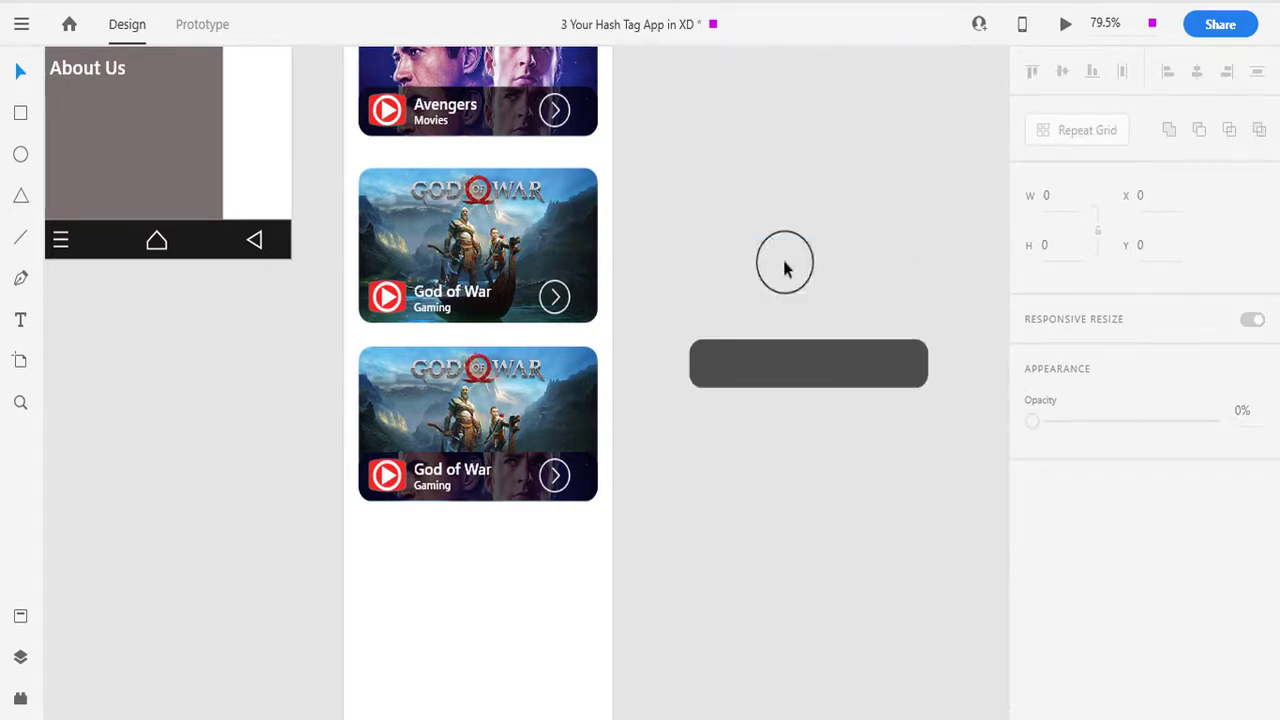
Lower the dark overlay's opacity and place a copy of it along the third card's lower edge
left_click(778, 357)
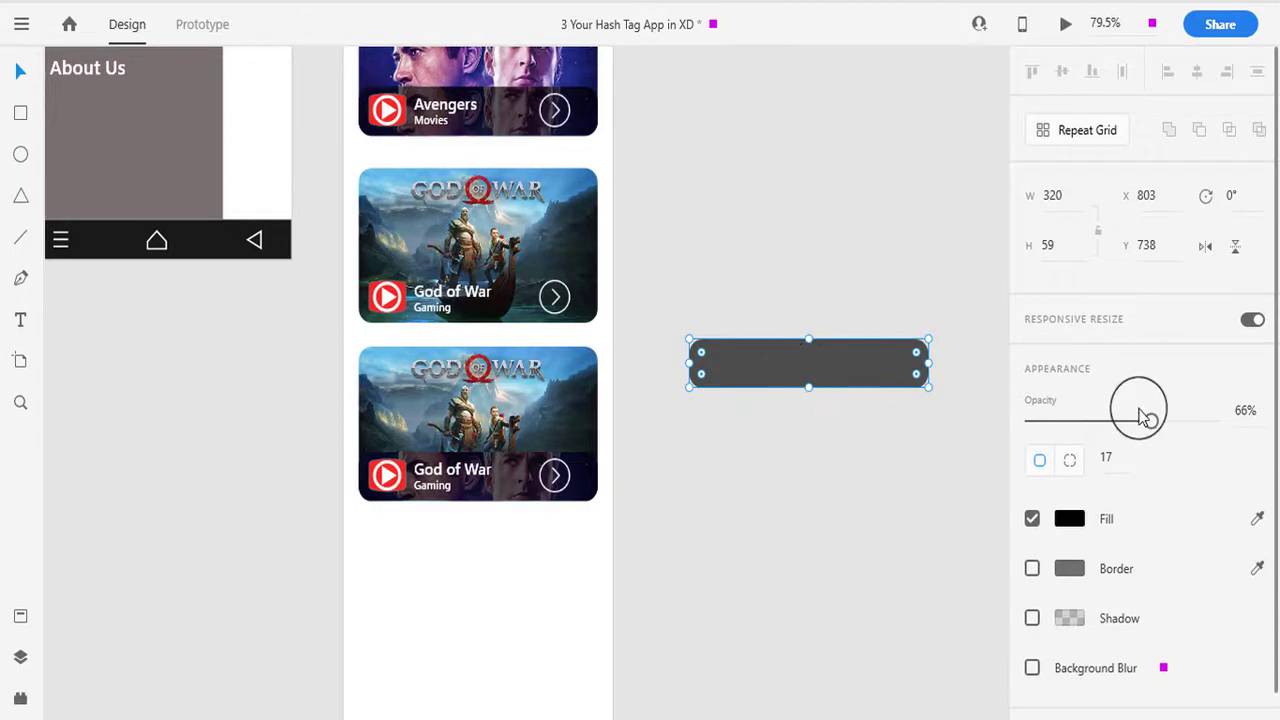
left_click_drag(1151, 421, 1123, 425)
left_click_drag(845, 380, 490, 302)
Delete the spare overlay beside the artboard and set the third card's overlay opacity to 56%
left_click(631, 303)
left_click(551, 311)
left_click(793, 360)
key("Delete")
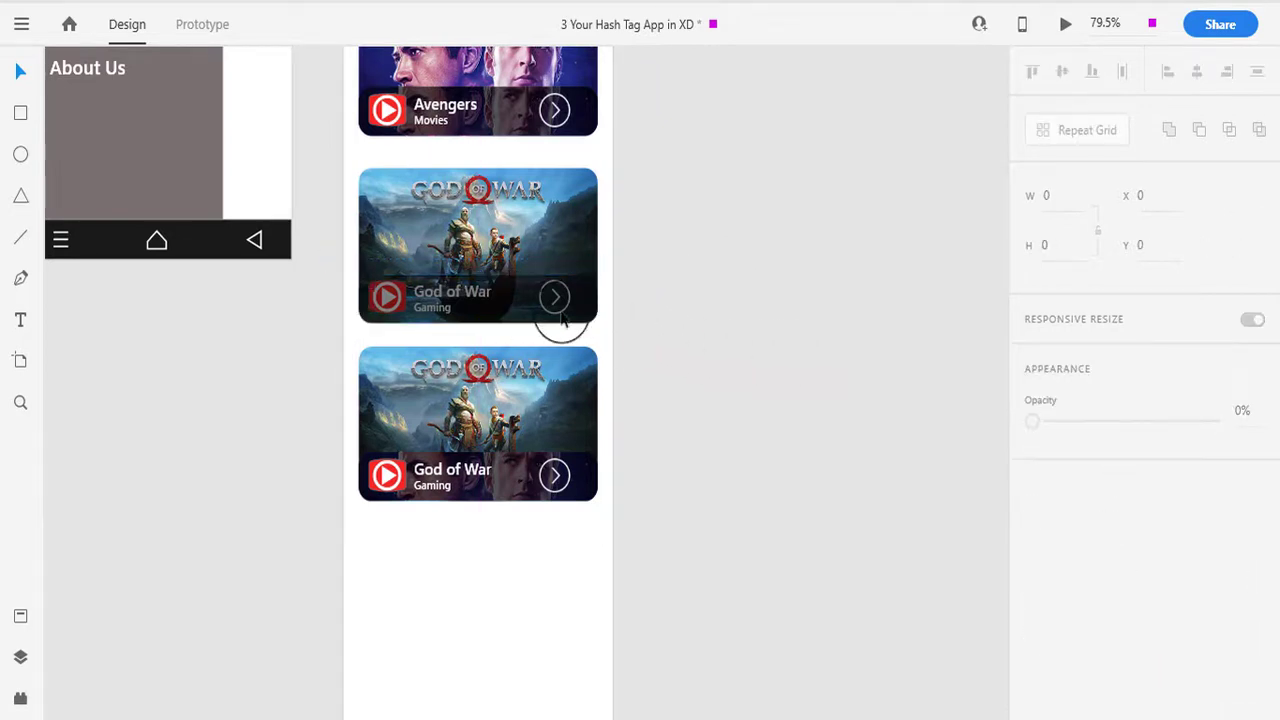
left_click(551, 312)
left_click_drag(1126, 487, 1136, 493)
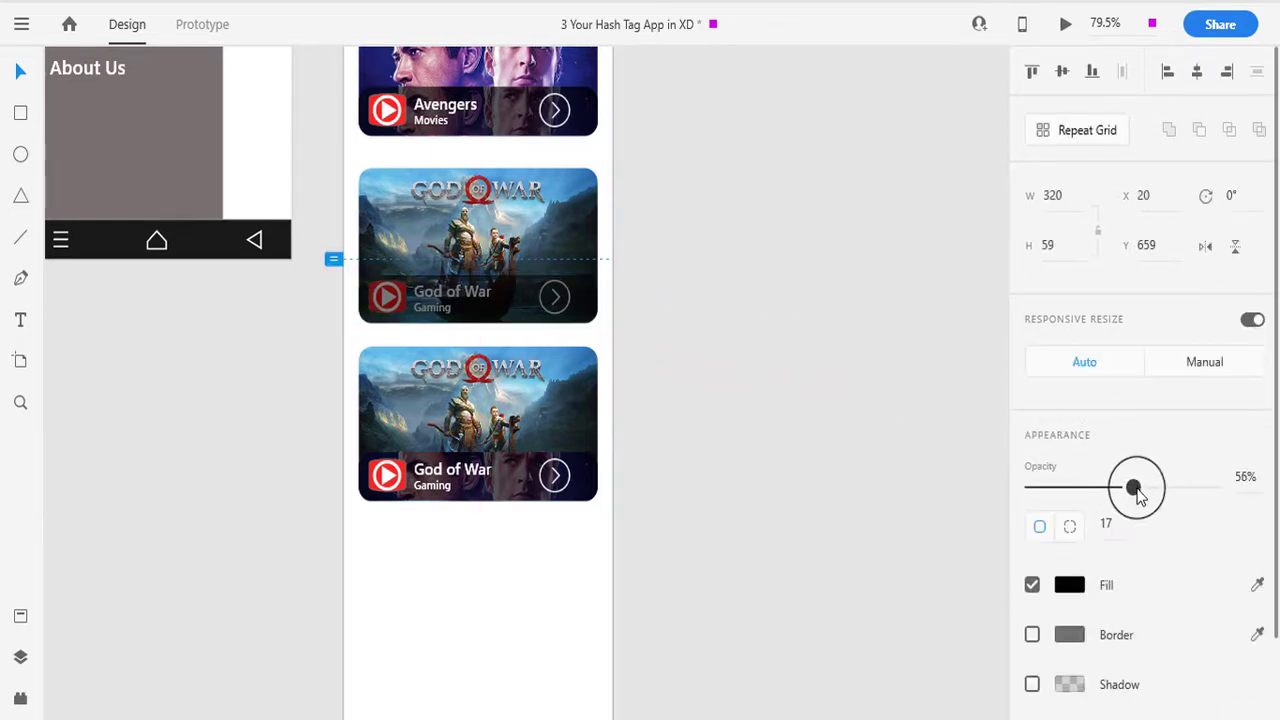
Delete the image strip along the Avengers card's lower edge
left_click(491, 343)
left_click(481, 305)
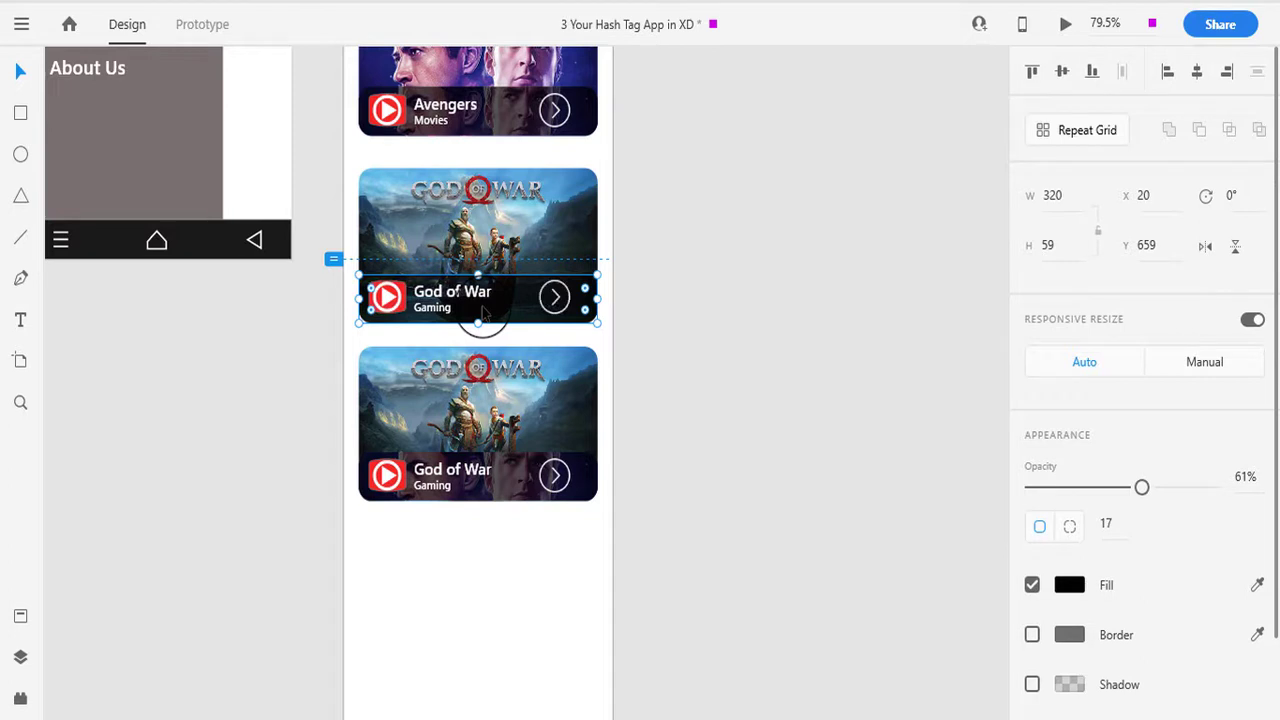
left_click(731, 303)
scroll(731, 320, "up", 3)
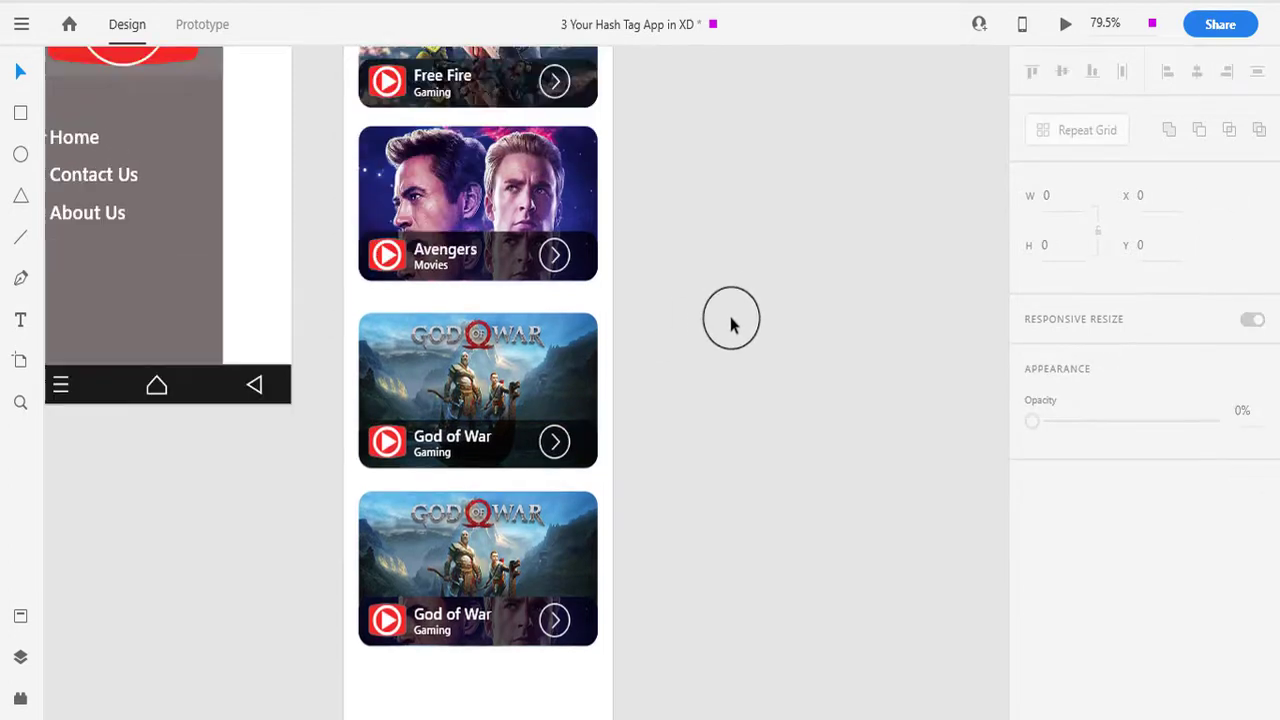
left_click(508, 262)
right_click(508, 262)
left_click(563, 288)
left_click(553, 270)
key("Delete")
Remove the image strip along the Free Fire card's lower edge
scroll(630, 298, "up", 2)
left_click(505, 228)
right_click(505, 230)
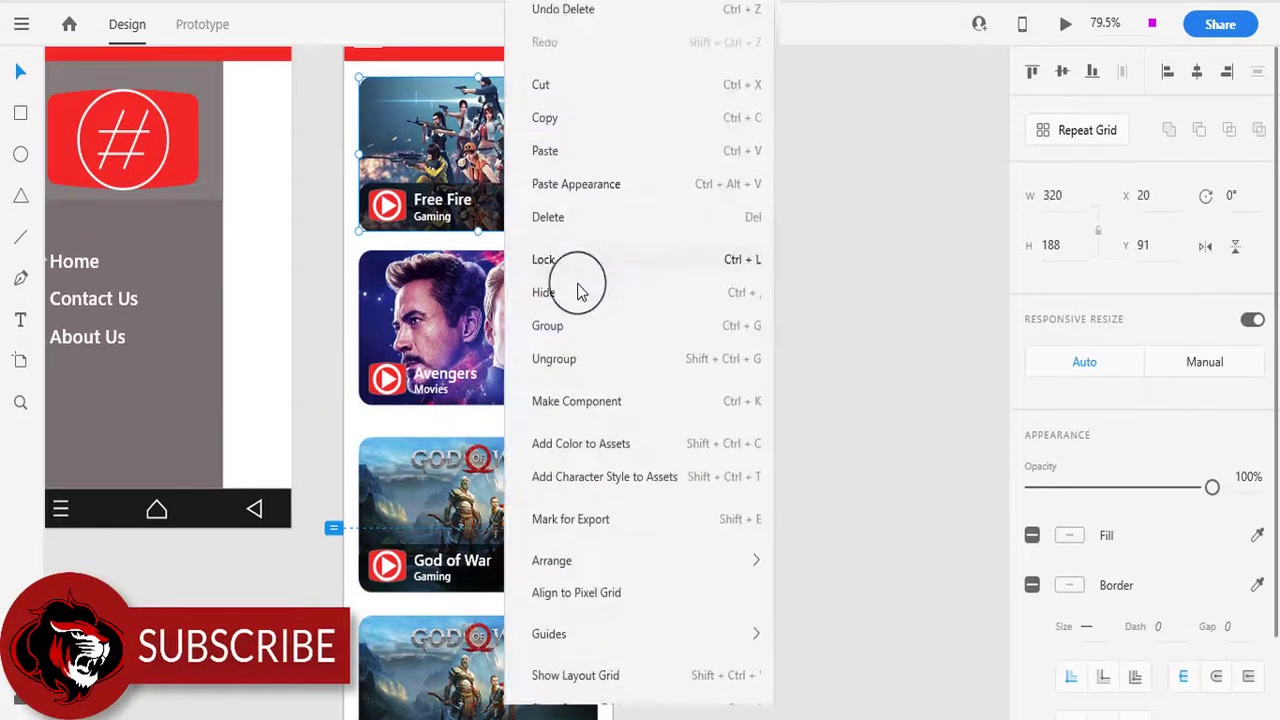
left_click(571, 334)
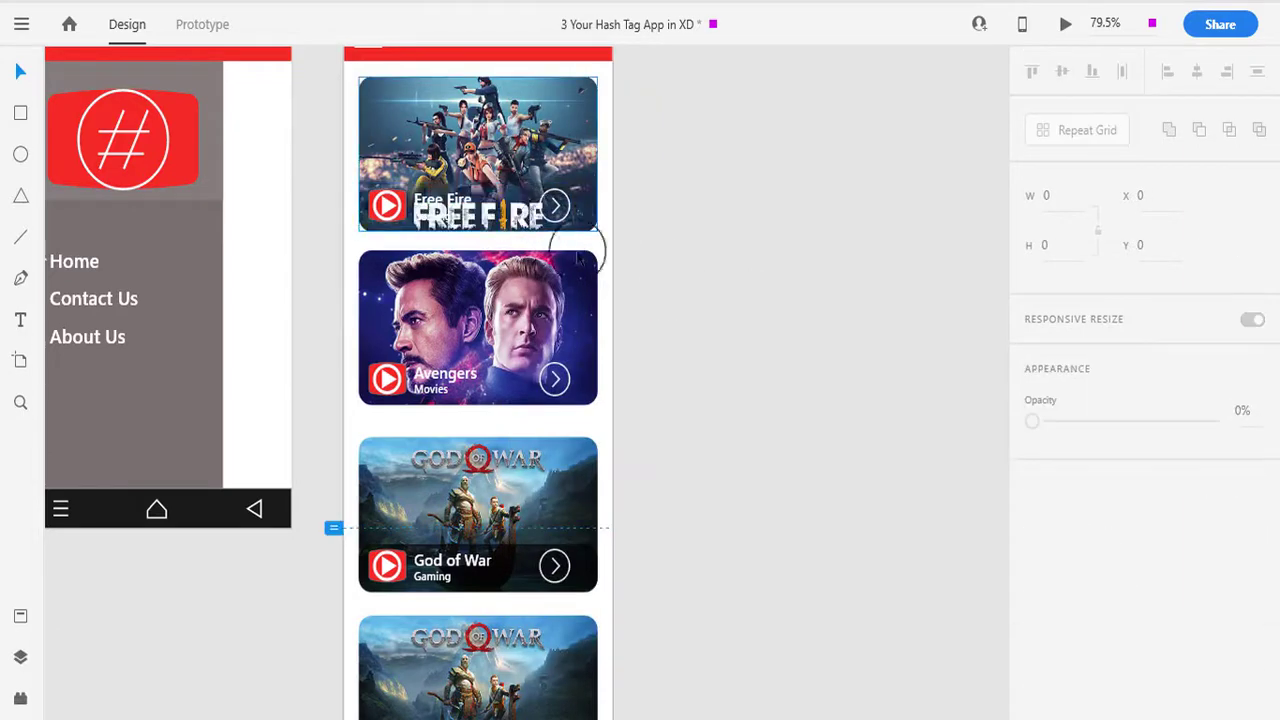
Try to place a copy of the upper God of War card's dark overlay on the Avengers card
scroll(651, 406, "down", 2)
left_click(530, 483)
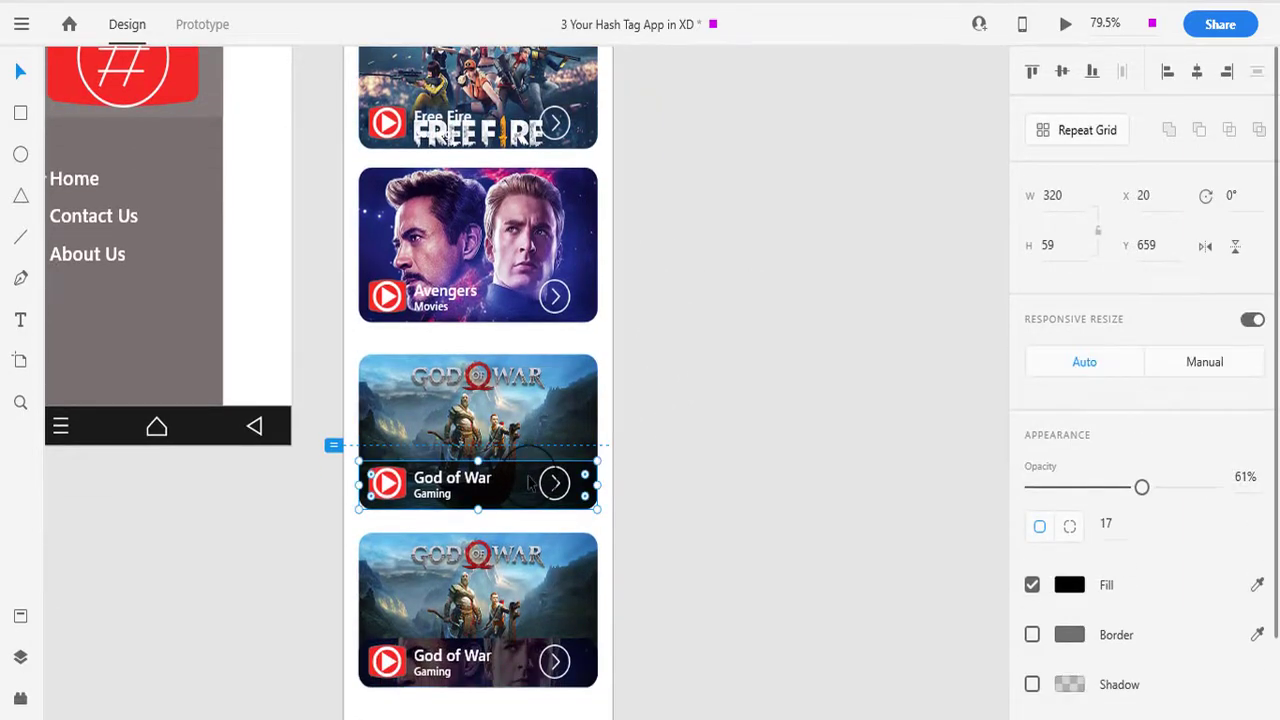
left_click_drag(530, 483, 530, 287)
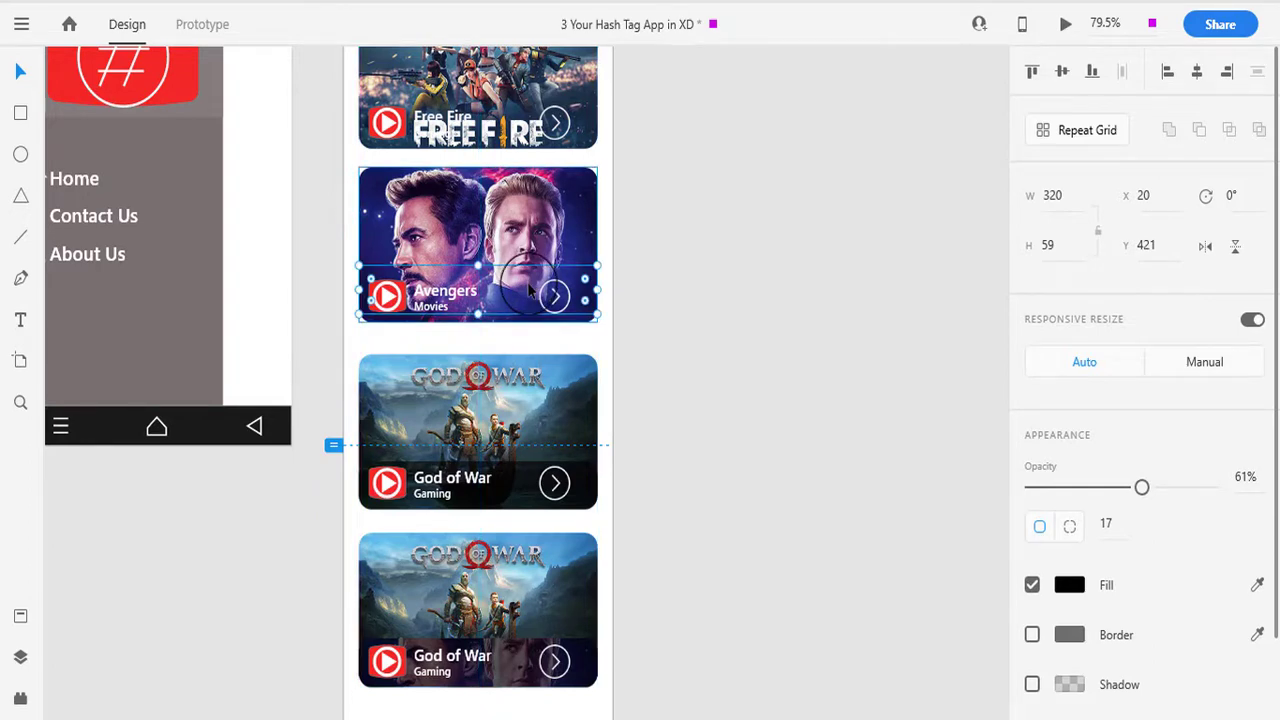
left_click_drag(528, 290, 678, 301)
key("ctrl+z")
left_click(770, 374)
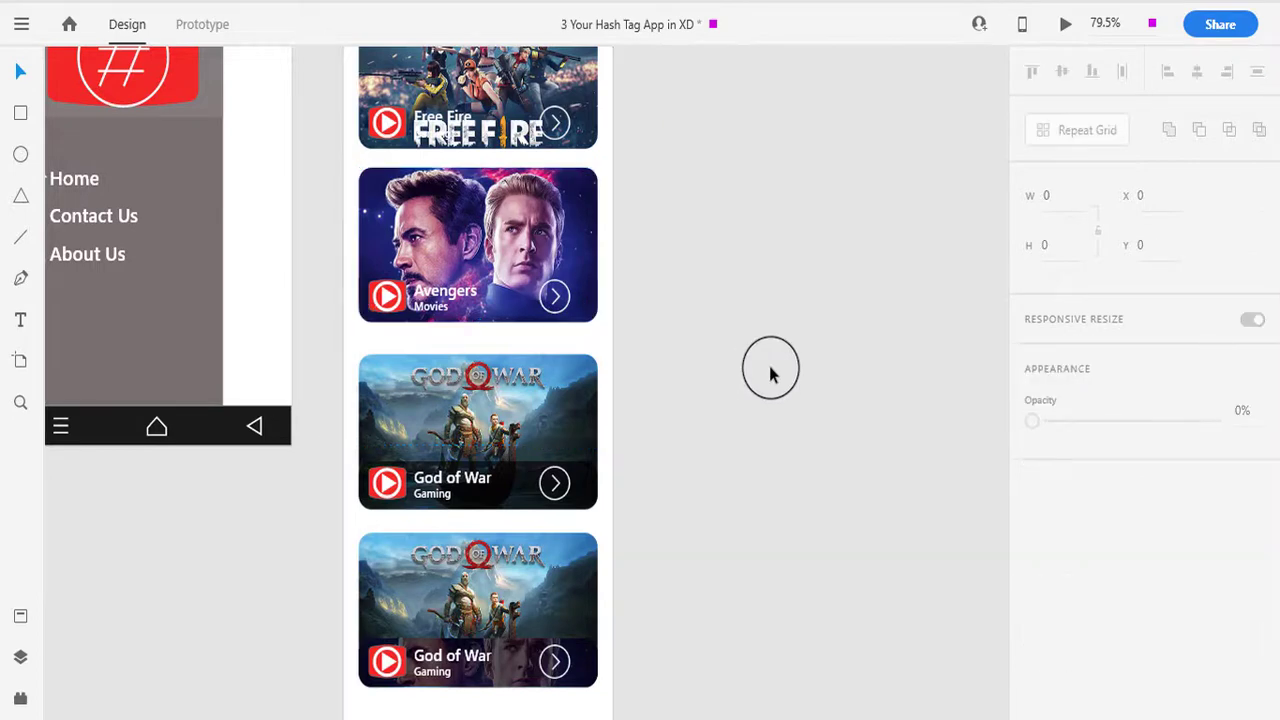
key("ctrl+z")
Make a copy of the dark overlay beside the artboard, set its opacity to 100%, and place it along the Avengers card's lower edge
left_click_drag(581, 486, 877, 314)
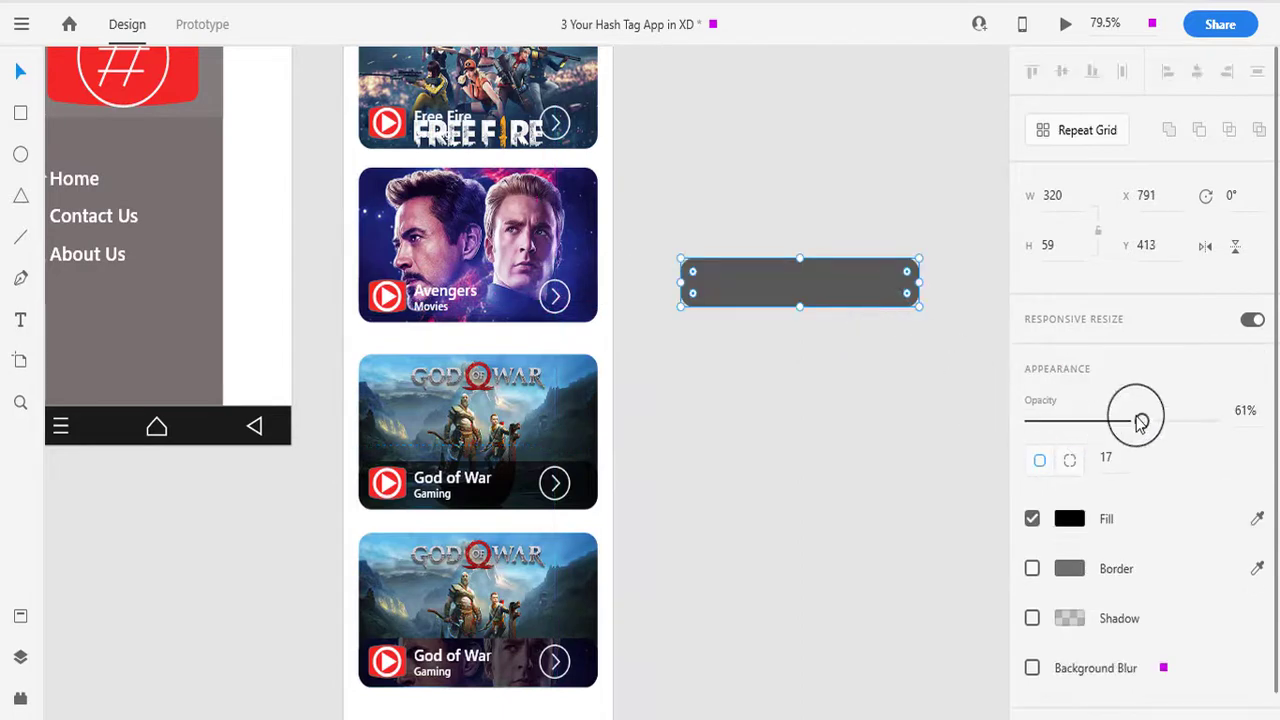
left_click_drag(1152, 425, 1214, 424)
left_click_drag(743, 289, 479, 316)
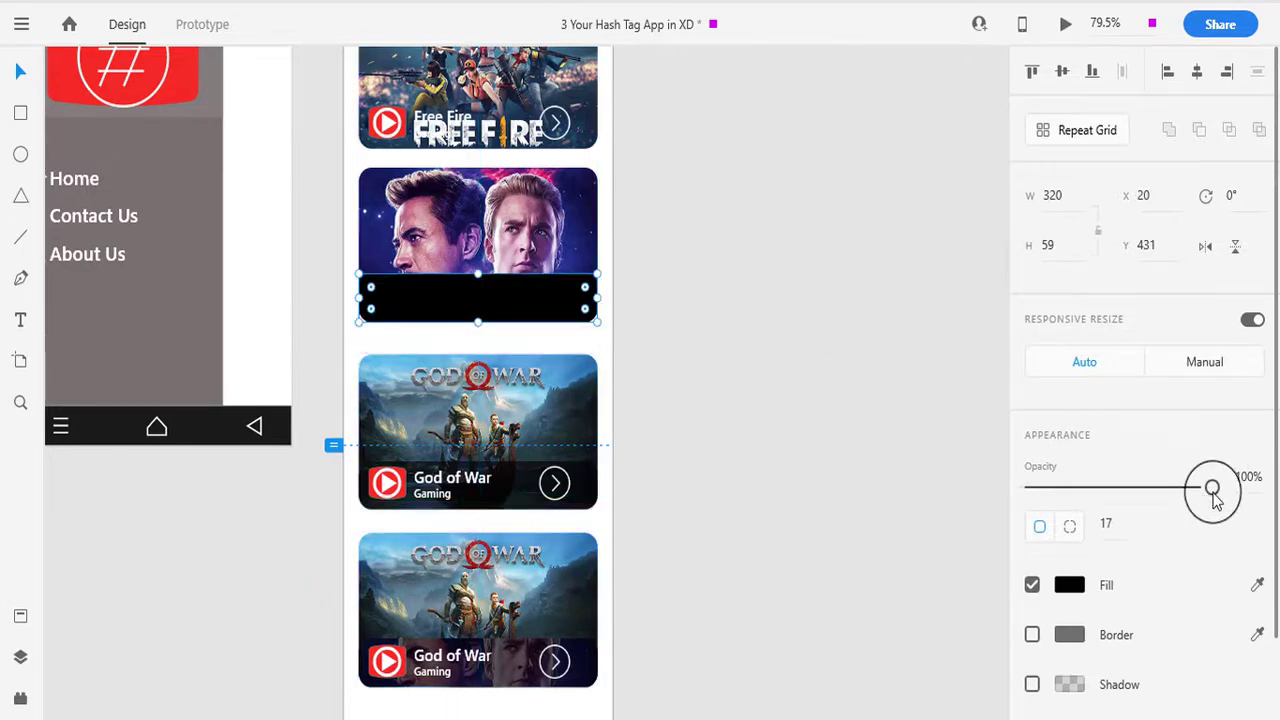
Set the Avengers card's overlay opacity to 60%
left_click(535, 497)
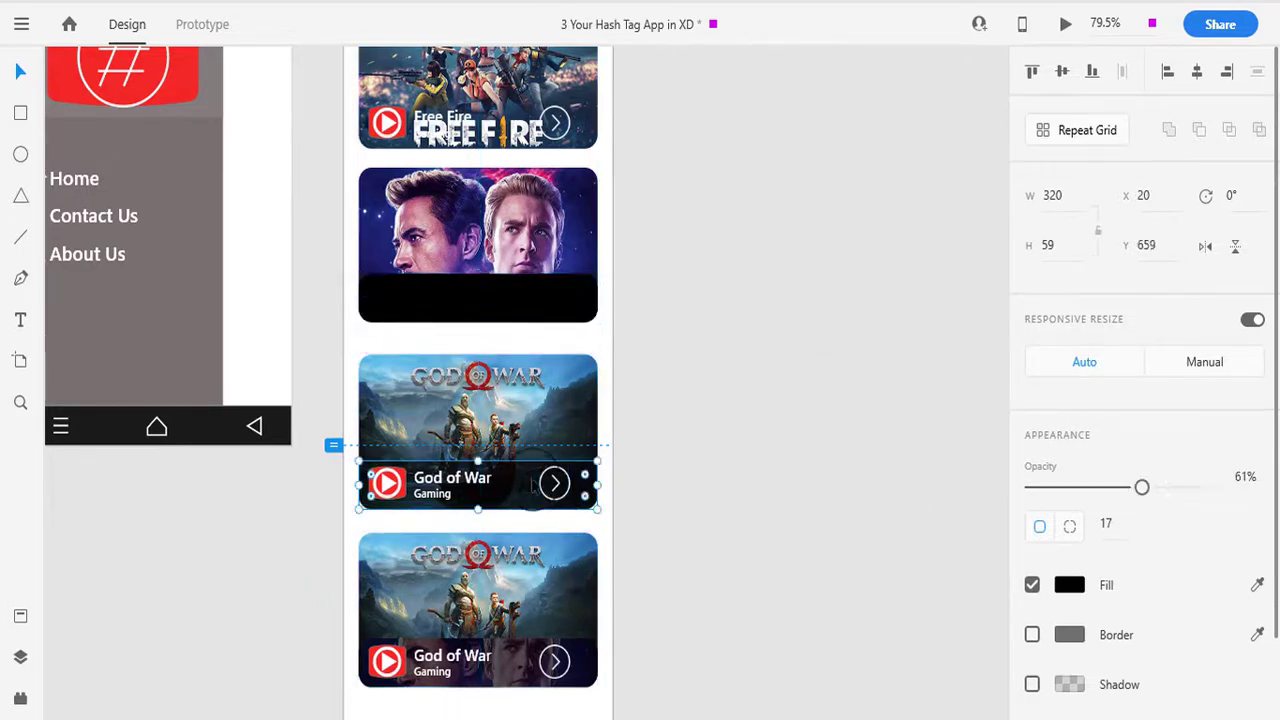
left_click(557, 312)
left_click_drag(1211, 487, 1138, 492)
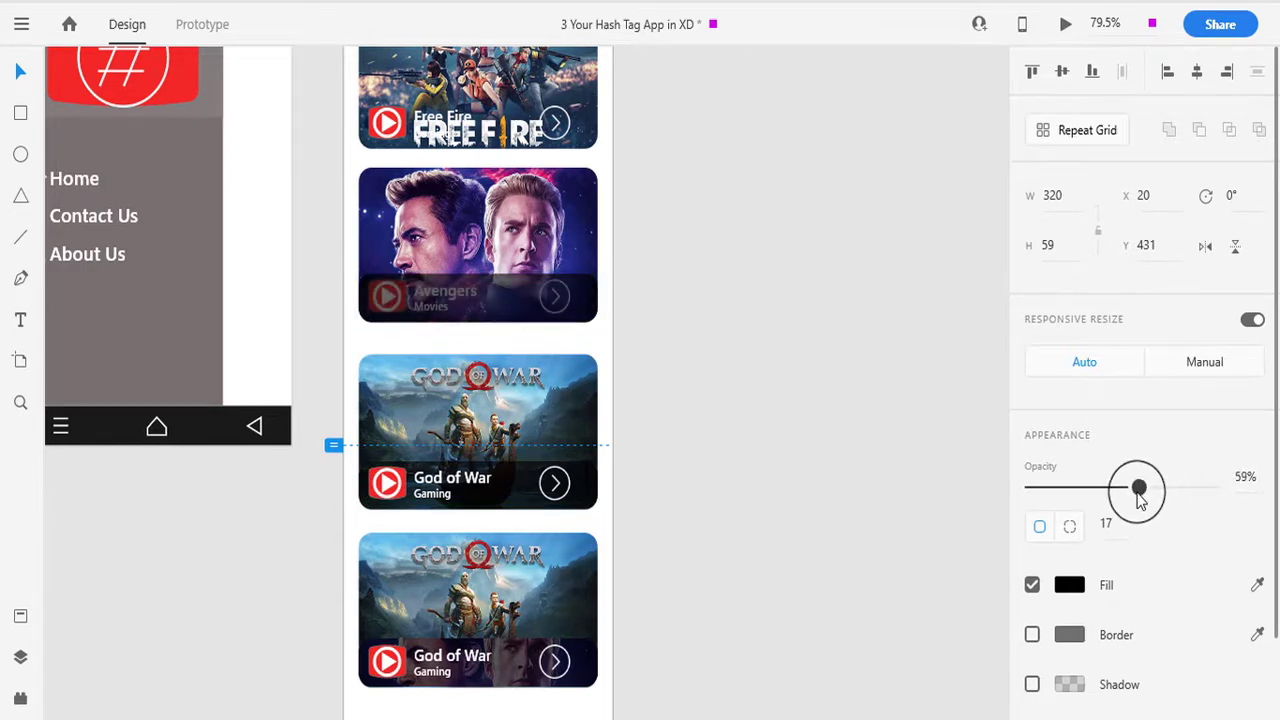
left_click(791, 420)
left_click(494, 311)
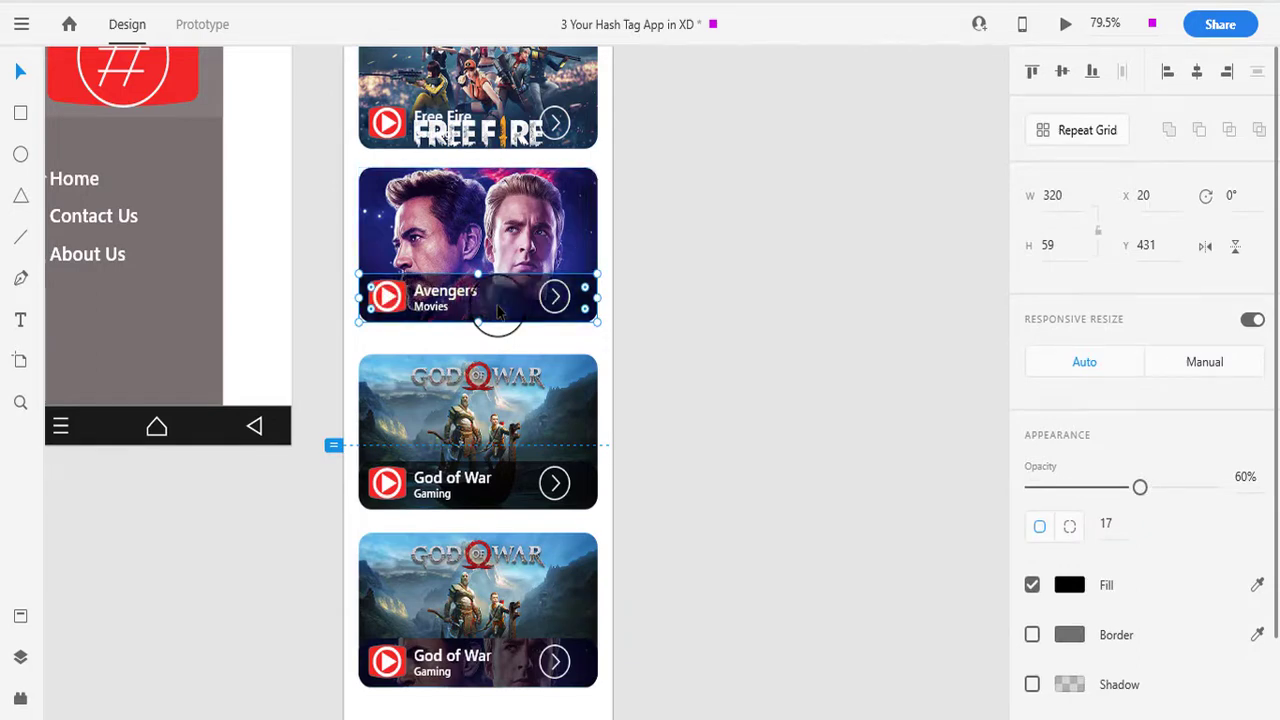
left_click(686, 305)
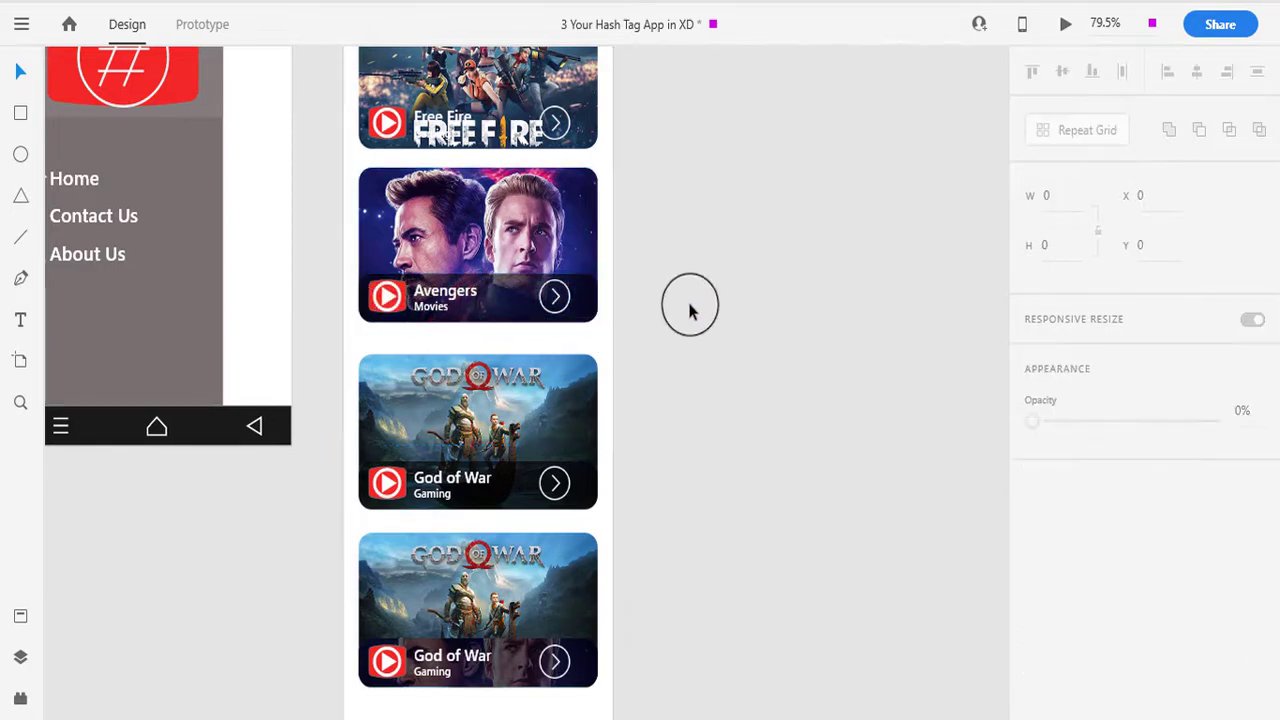
Place a copy of the Avengers card's dark overlay along the Free Fire card's lower edge
scroll(690, 320, "up", 3)
left_click(508, 437)
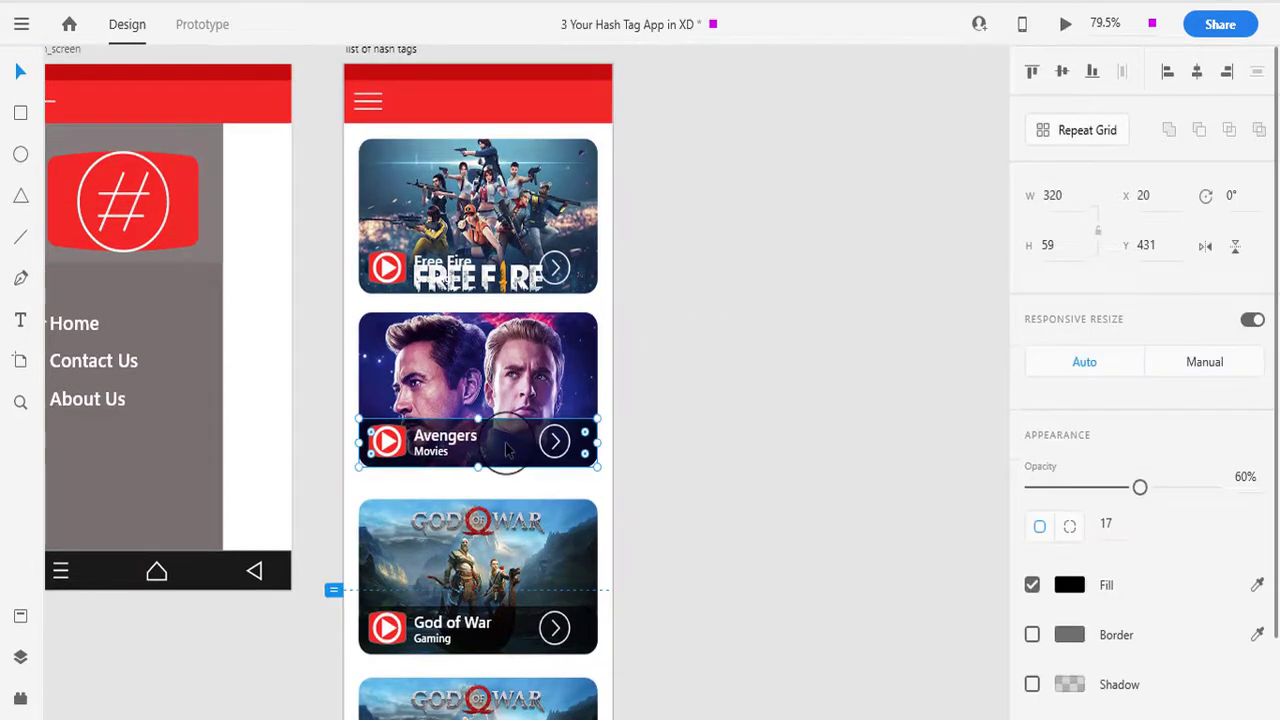
left_click_drag(508, 437, 505, 270)
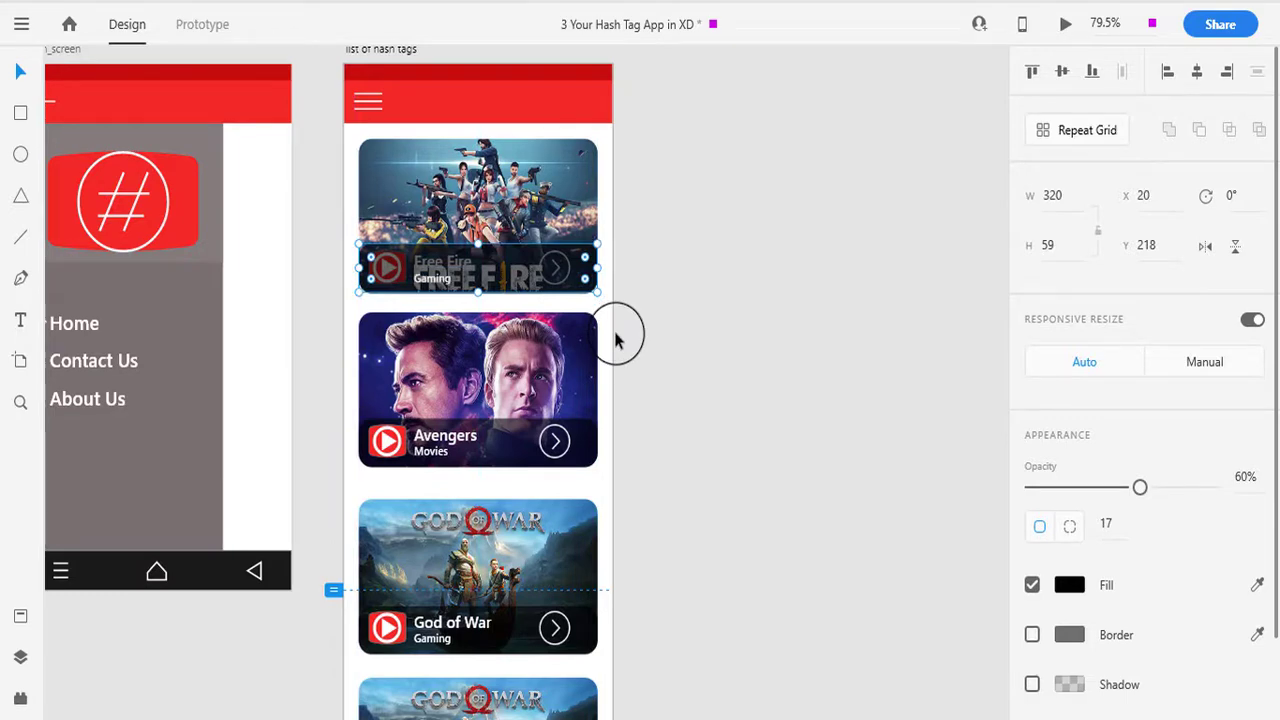
left_click(697, 358)
Replace the fourth card's God of War picture with dancers.jpg from the imgs folder
scroll(697, 358, "down", 5)
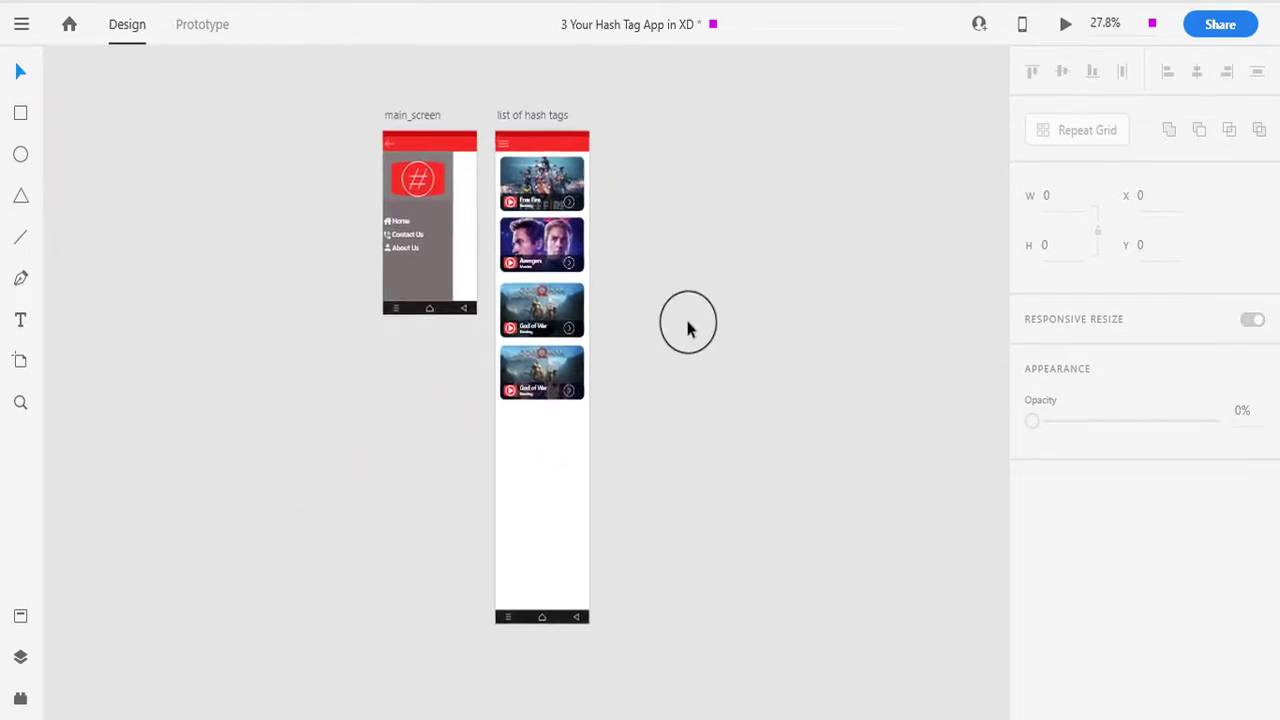
scroll(686, 323, "up", 5)
scroll(657, 329, "up", 3)
left_click_drag(657, 329, 873, 238)
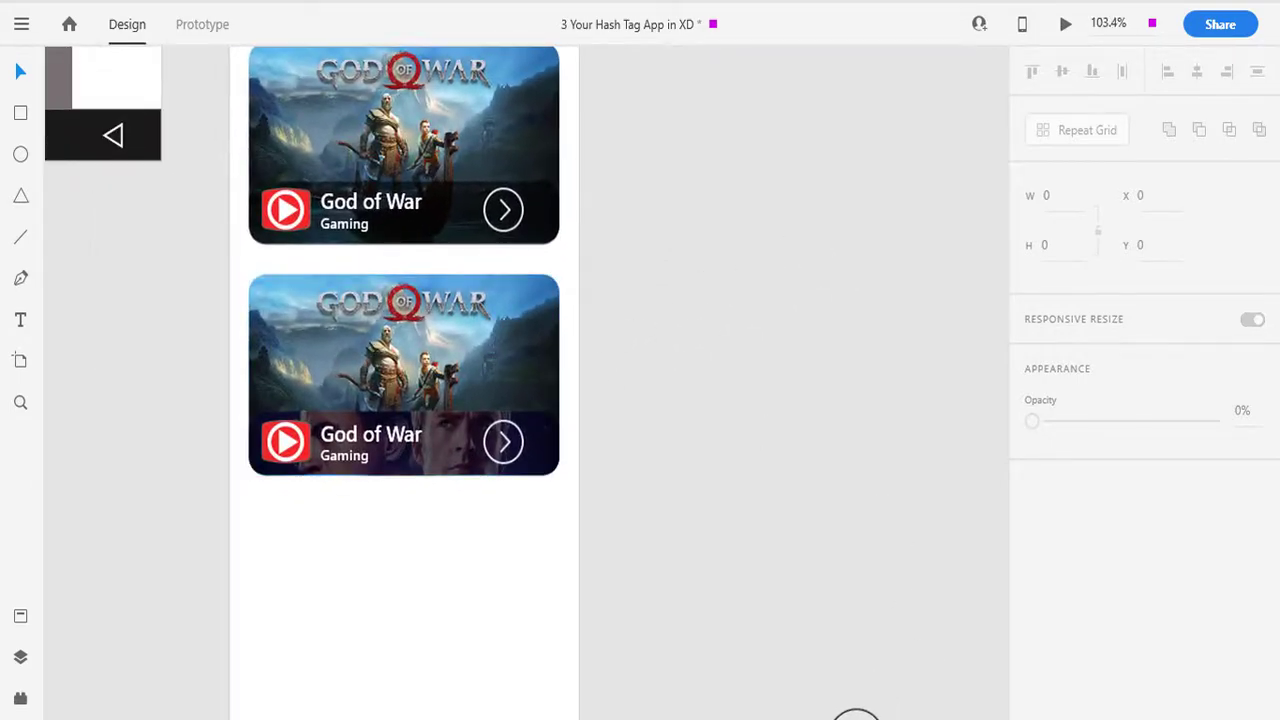
left_click(856, 715)
left_click_drag(786, 125, 487, 380)
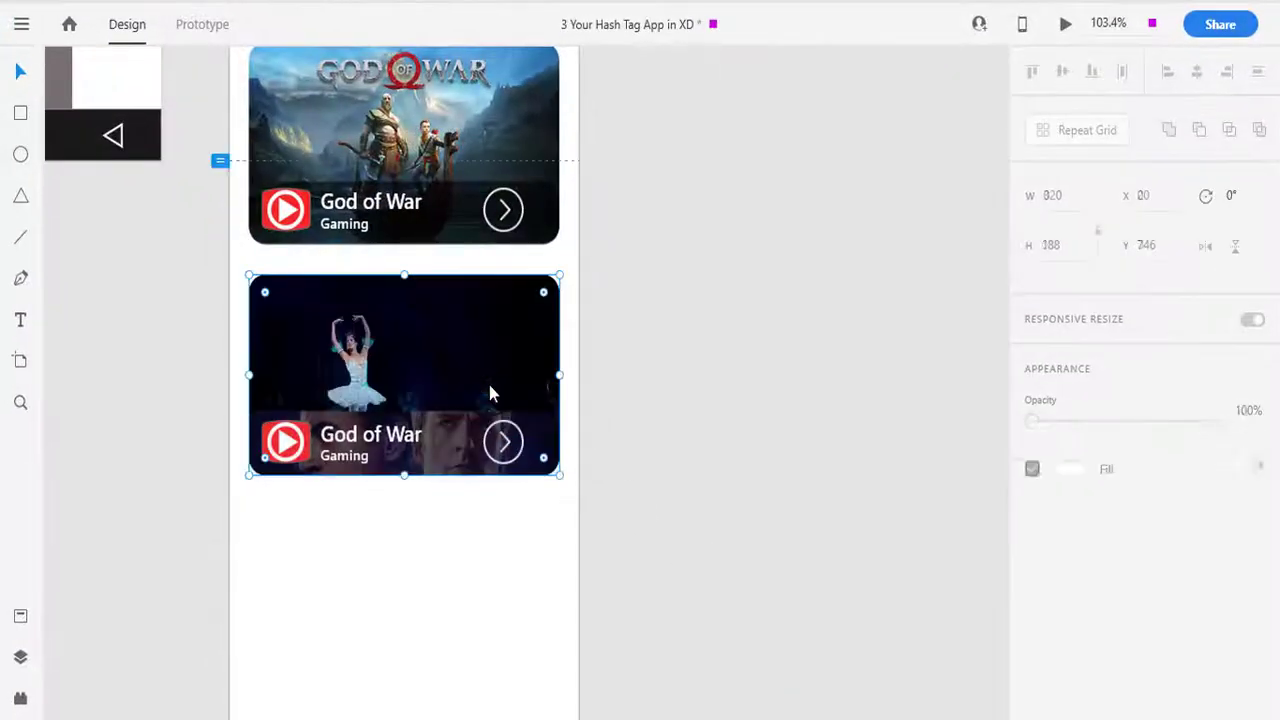
left_click(734, 412)
Change the fourth card's title to "Dancers" and its category label to "Life Style"
double_click(368, 436)
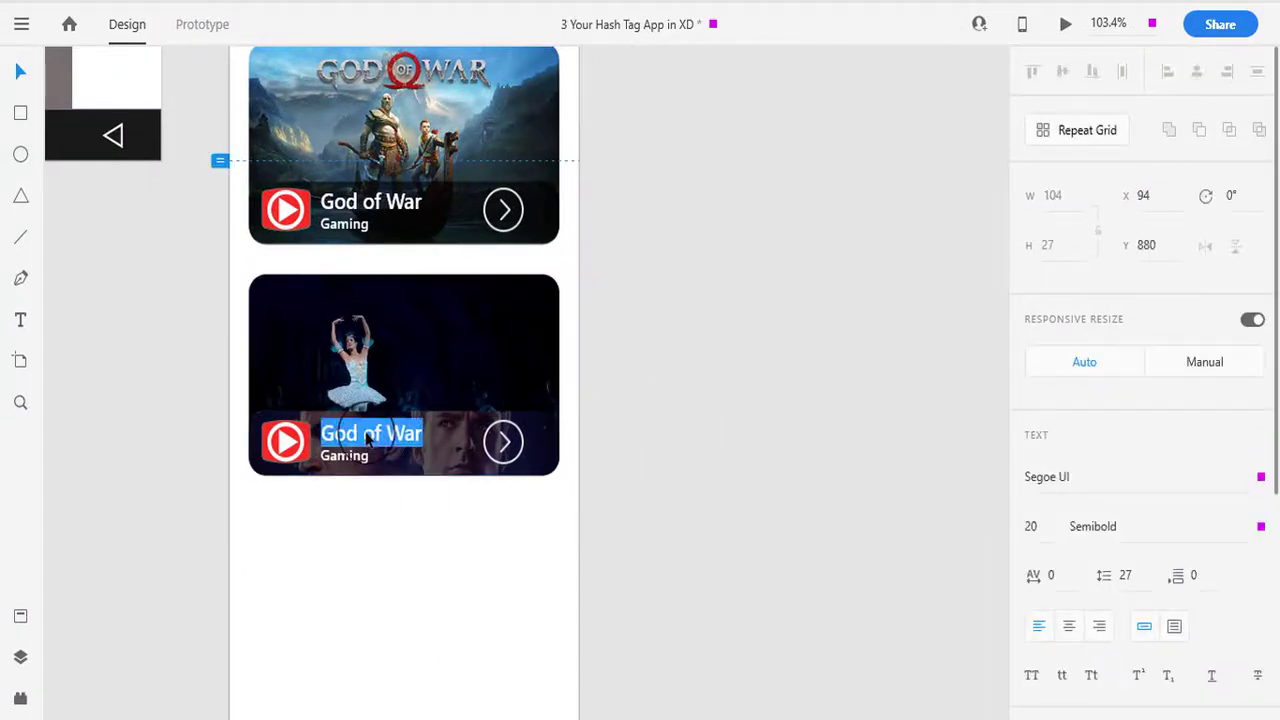
type("Dancers")
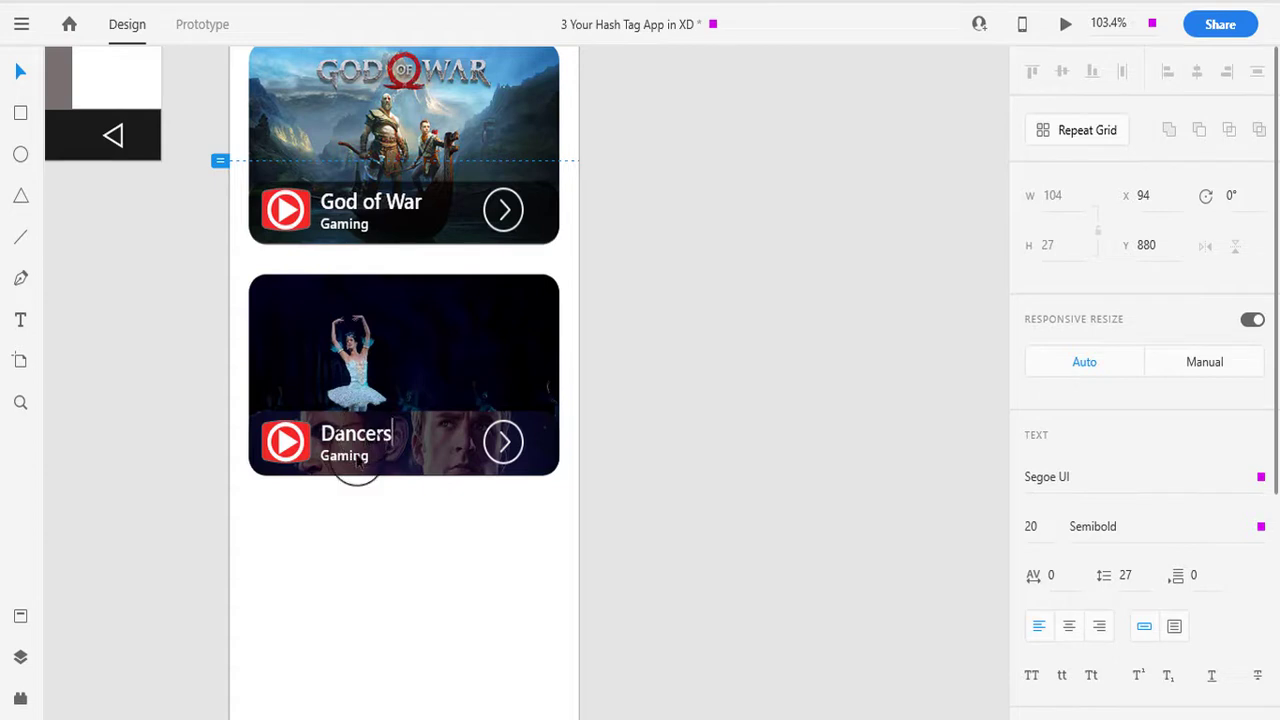
double_click(353, 462)
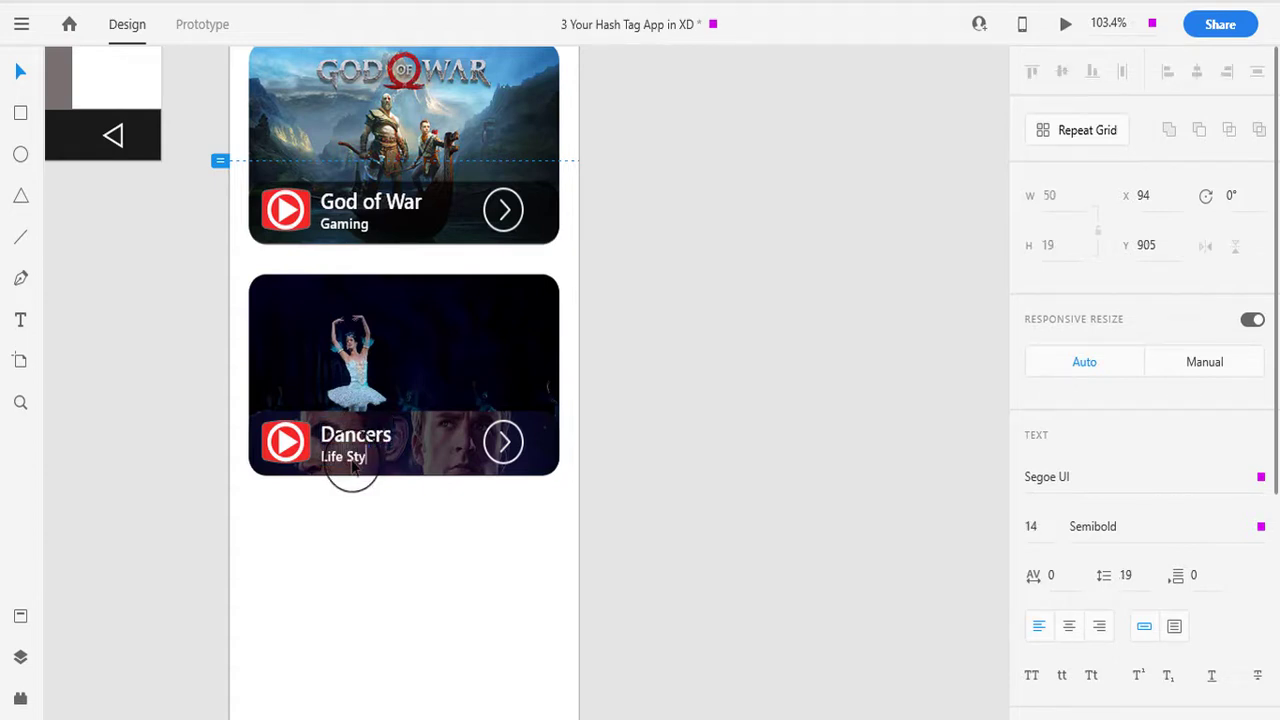
Move the leftover image strip off the Dancers card and delete it
scroll(790, 357, "down", 5)
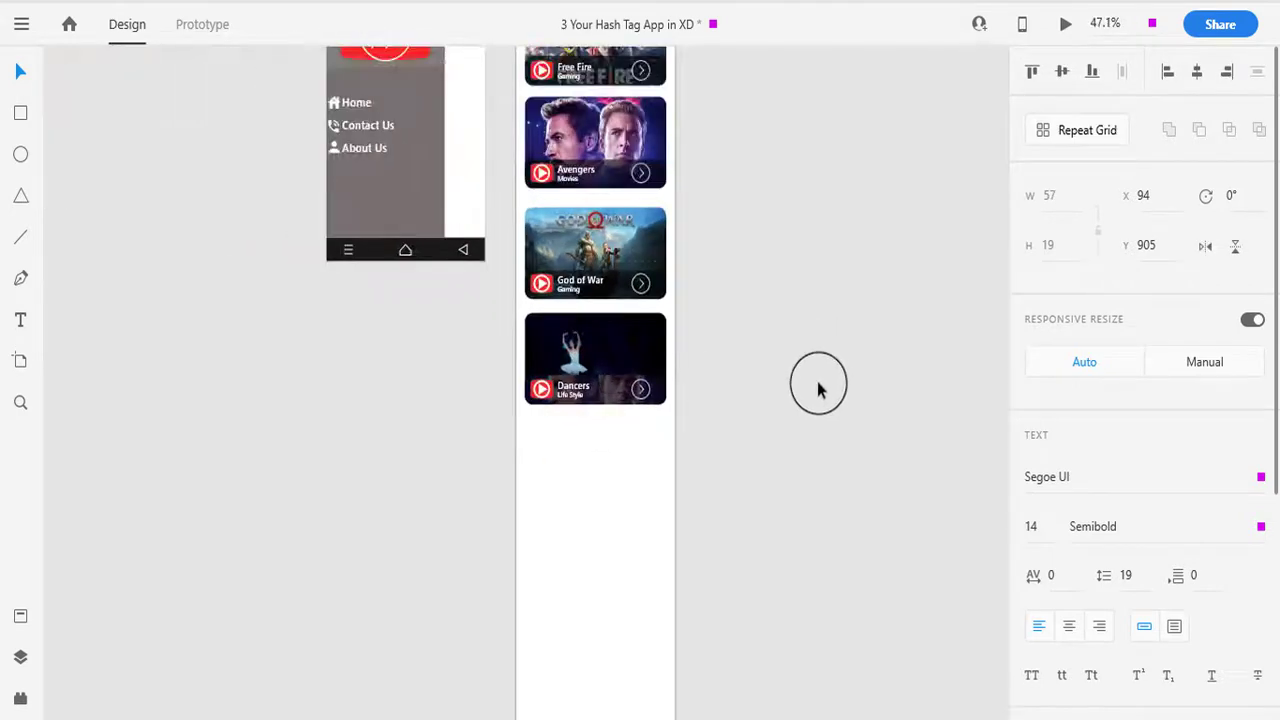
left_click(702, 415)
left_click_drag(786, 451, 540, 338)
left_click(737, 397)
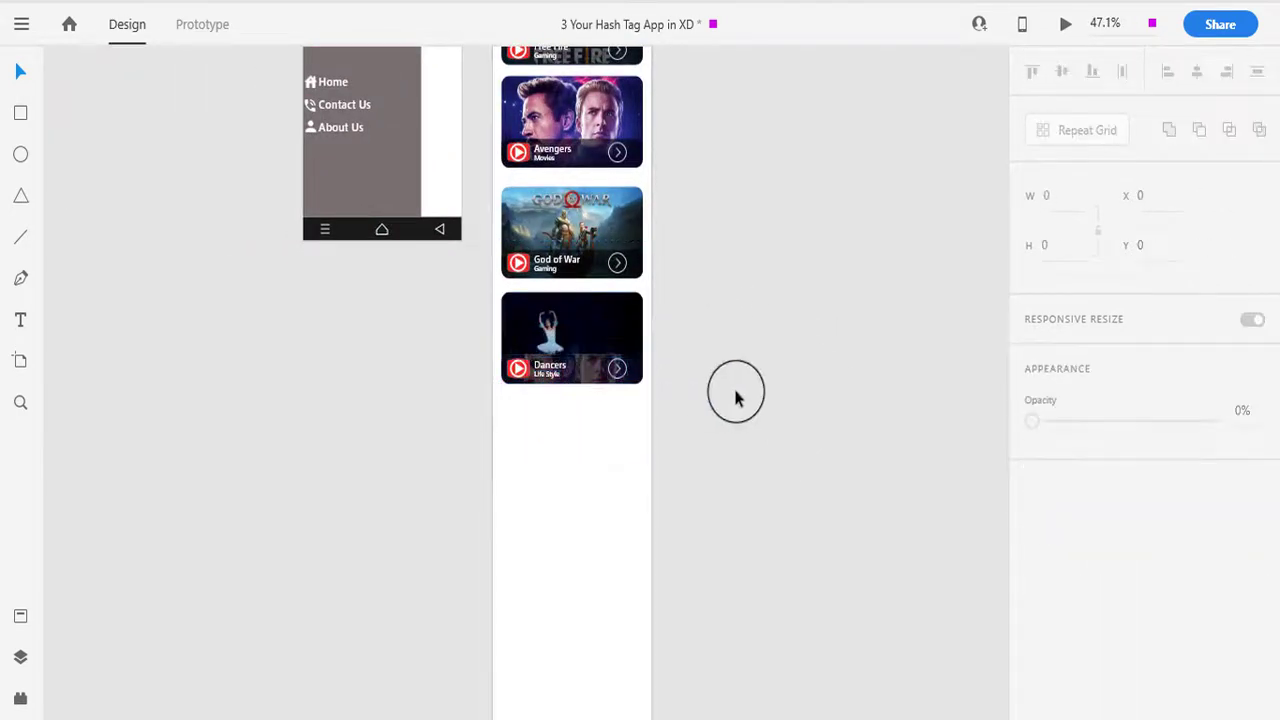
left_click(594, 379)
left_click_drag(594, 379, 699, 342)
key("Delete")
Place a copy of the God of War card's dark overlay along the Dancers card's lower edge
left_click(594, 278)
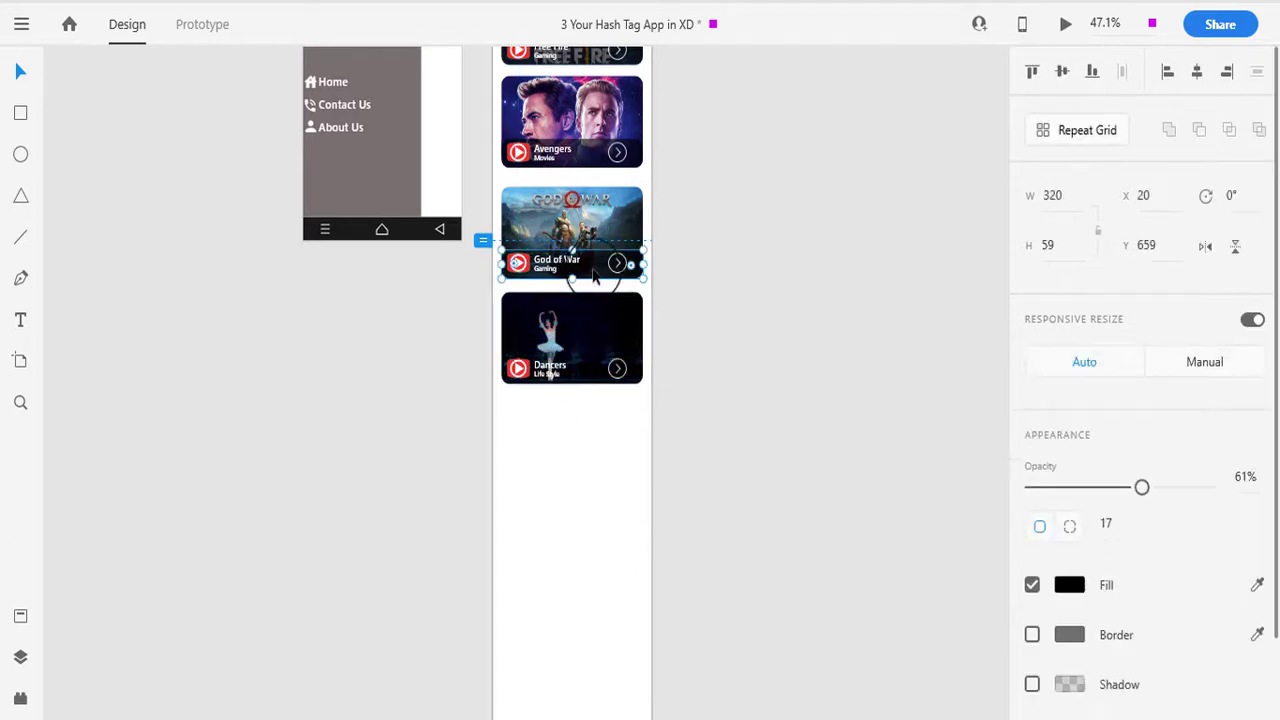
left_click_drag(594, 278, 593, 368)
scroll(680, 398, "up", 4)
left_click_drag(451, 316, 451, 334)
left_click(706, 368)
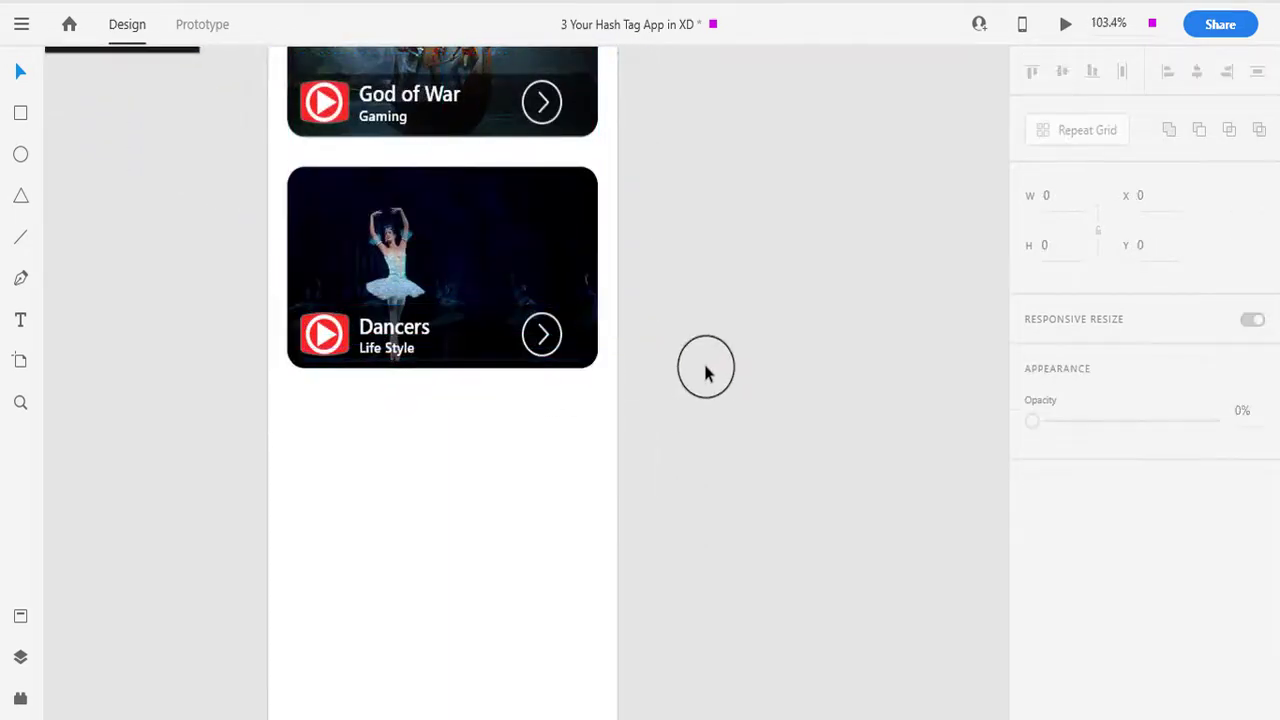
Group the God of War card's picture, dark overlay, icons and labels
scroll(707, 368, "down", 3)
left_click_drag(691, 420, 540, 328)
left_click(757, 270)
scroll(740, 297, "up", 1)
left_click_drag(732, 310, 600, 229)
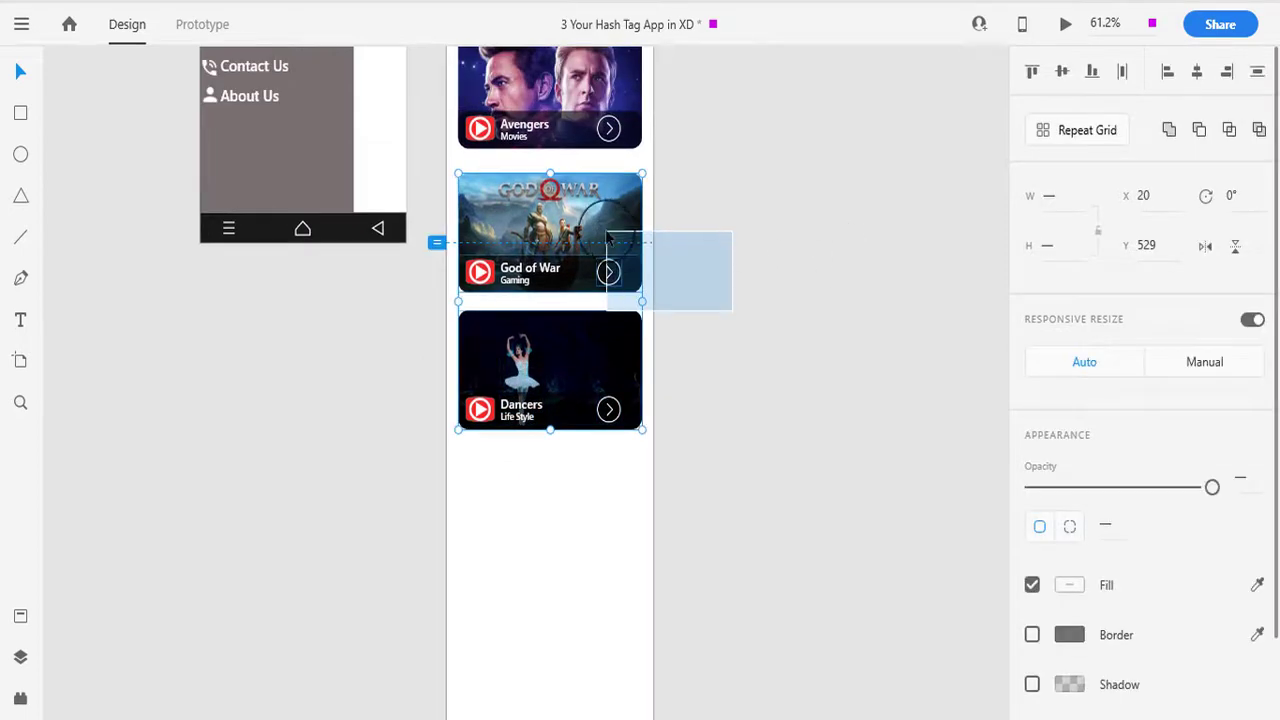
left_click(786, 309)
scroll(786, 309, "up", 1)
left_click_drag(774, 357, 503, 241)
key("ctrl+g")
left_click(750, 325)
key("ctrl+z")
left_click(809, 352)
left_click_drag(745, 357, 446, 229)
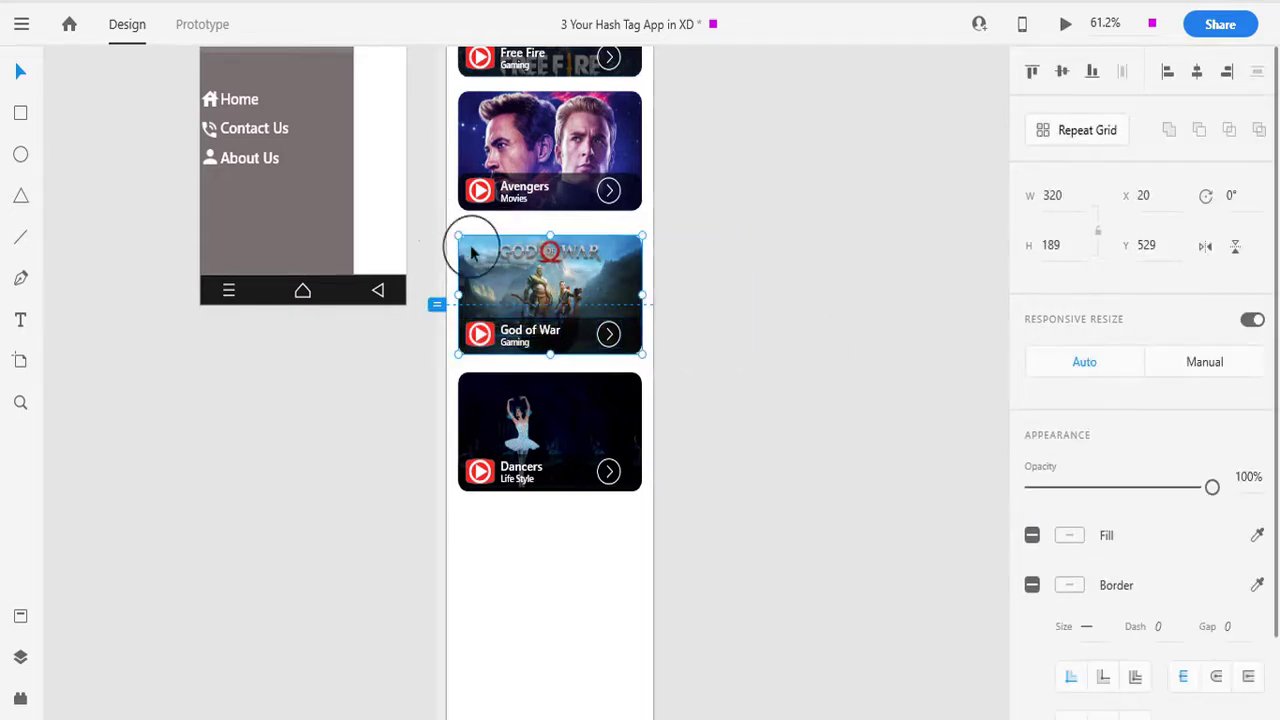
left_click(759, 466)
Duplicate the Dancers card with its overlay, icons and labels directly below the original at Y 965
scroll(752, 490, "down", 1)
left_click_drag(808, 451, 505, 500)
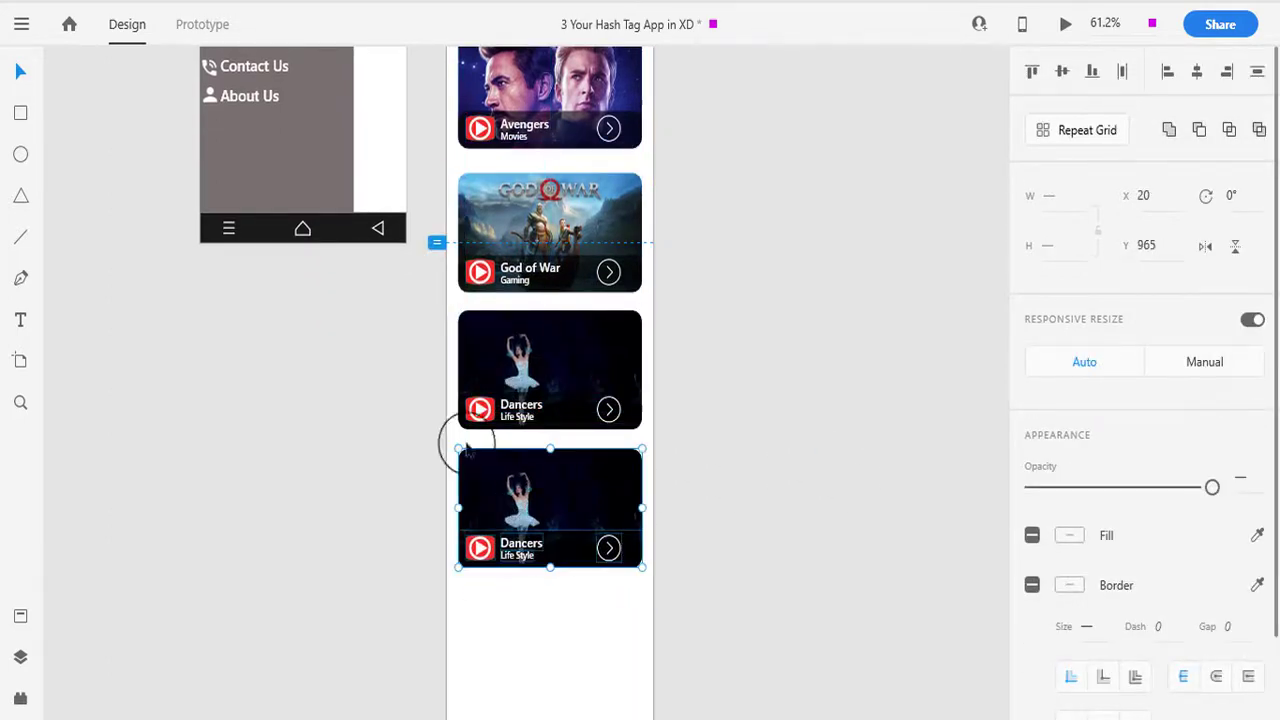
left_click(409, 330)
left_click_drag(412, 311, 709, 434)
left_click(757, 480)
scroll(620, 462, "down", 2)
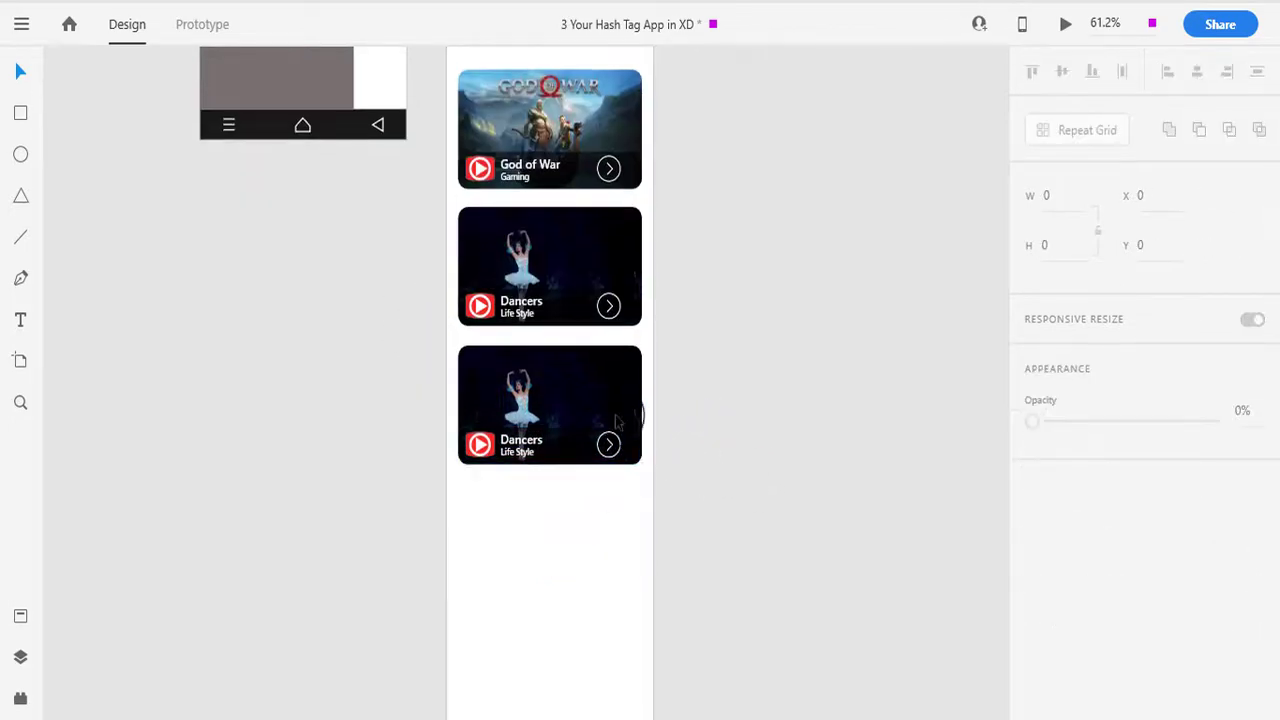
Replace the fifth card's picture with money.jpg from the imgs folder
left_click(620, 462)
scroll(790, 605, "down", 2)
scroll(747, 572, "down", 1)
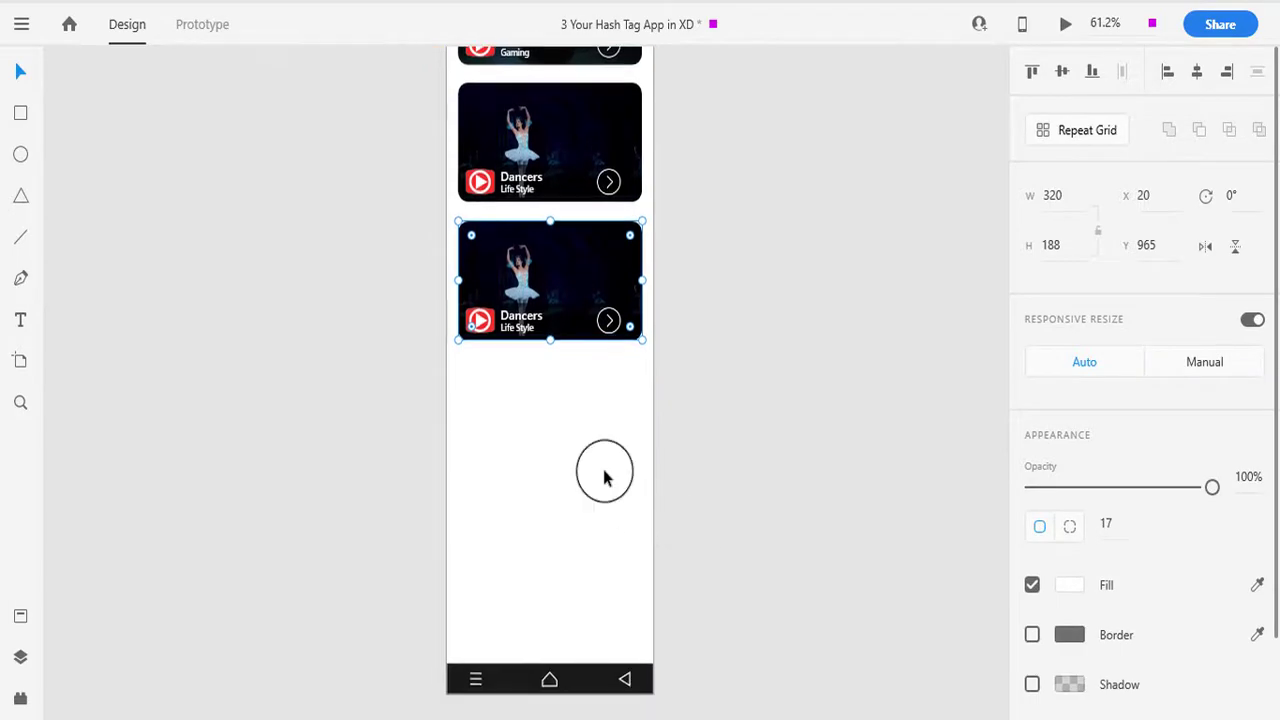
left_click(851, 719)
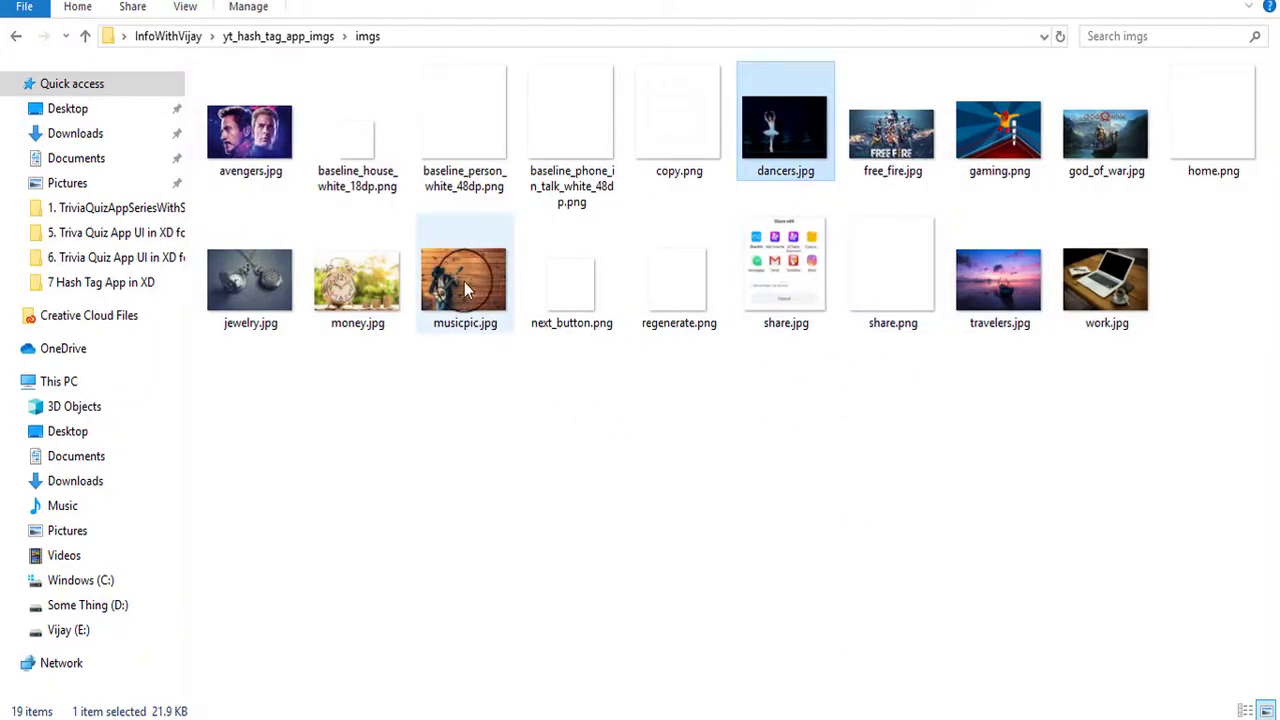
left_click_drag(353, 273, 597, 280)
scroll(688, 330, "up", 2)
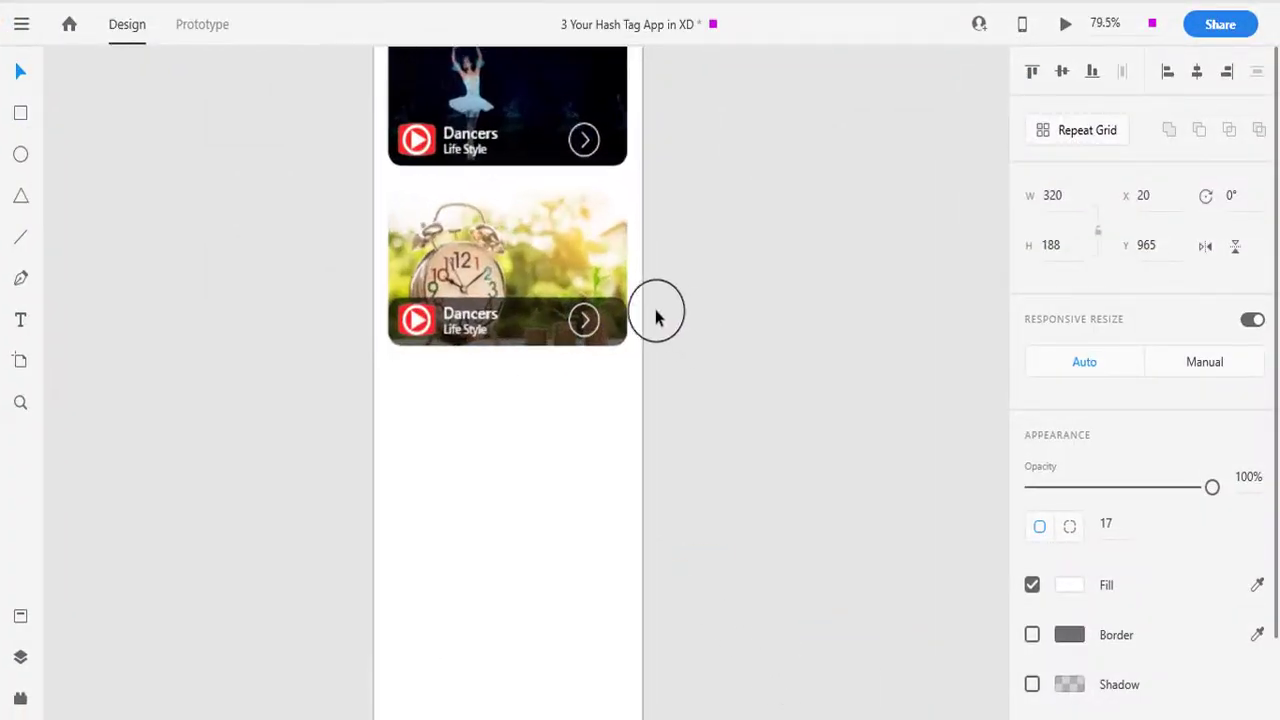
left_click(731, 354)
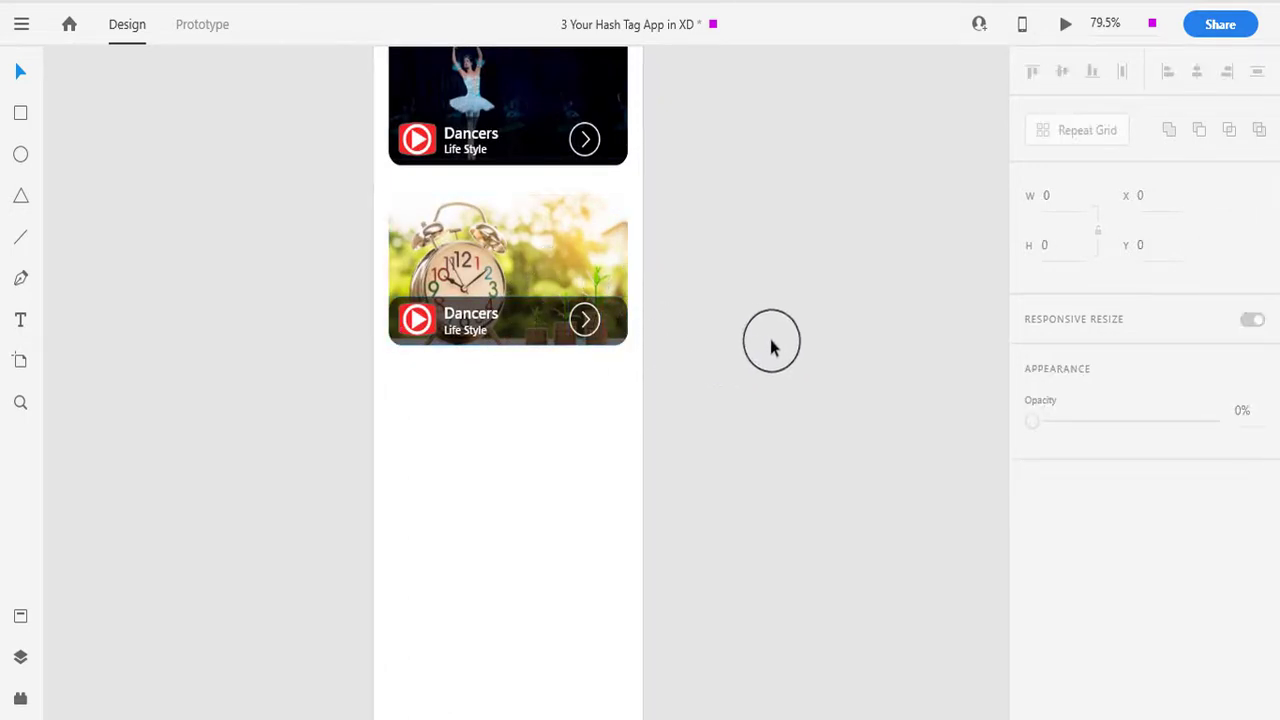
Change the fifth card's title to "Money"
scroll(734, 377, "up", 3)
double_click(492, 441)
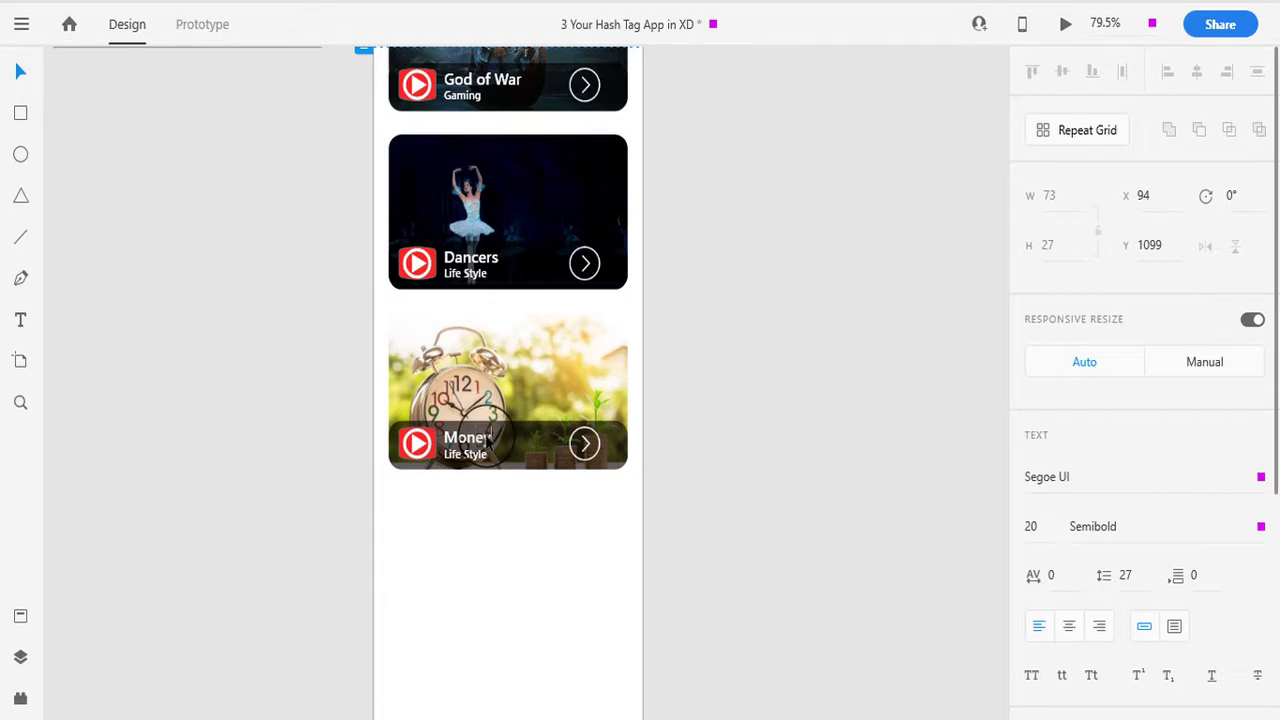
left_click(734, 391)
left_click(571, 357)
left_click(702, 362)
scroll(641, 408, "up", 1)
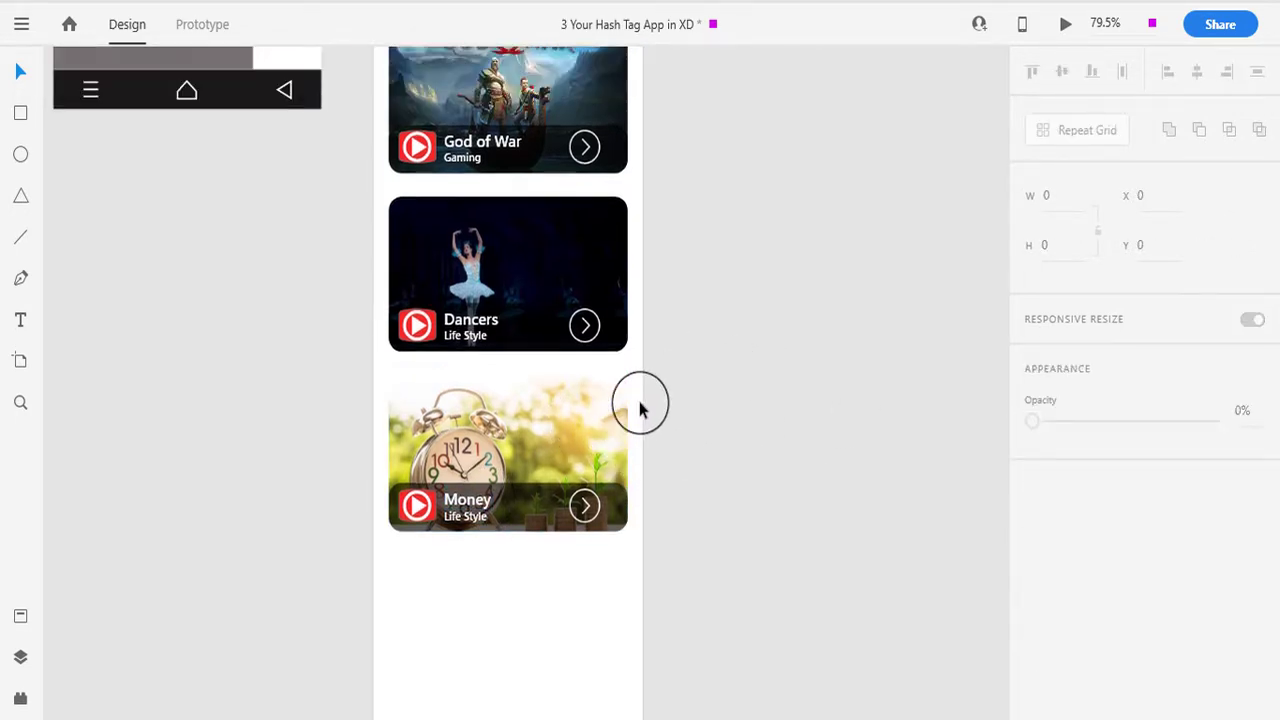
Group the Money card's picture, dark overlay, icons and labels
left_click(582, 426)
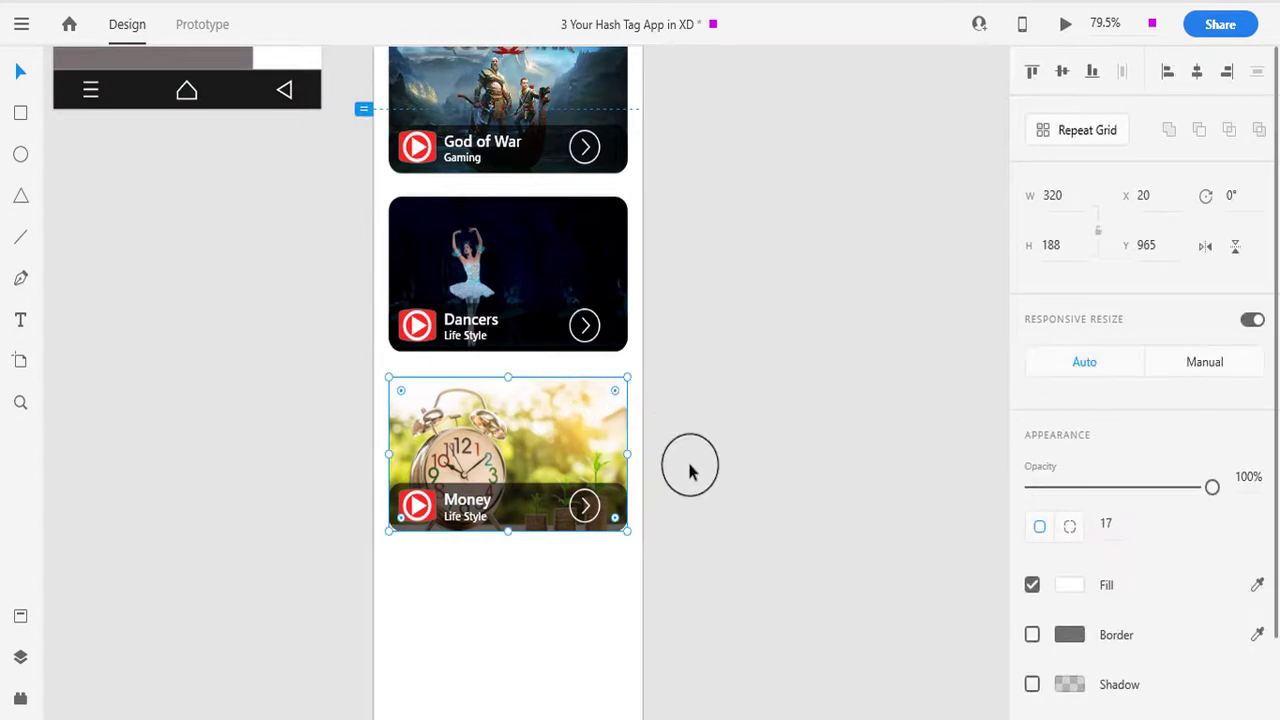
scroll(680, 430, "up", 1)
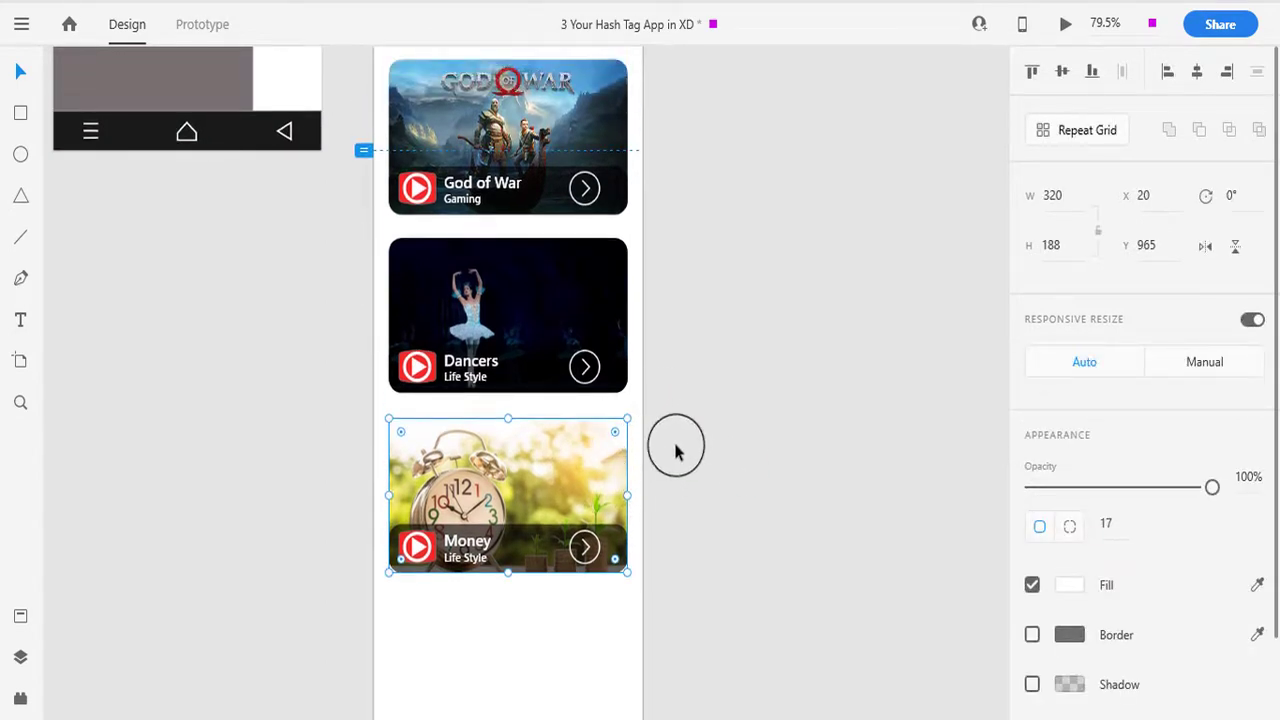
scroll(600, 440, "up", 2)
scroll(651, 417, "down", 1)
left_click(705, 585)
left_click_drag(705, 585, 395, 512)
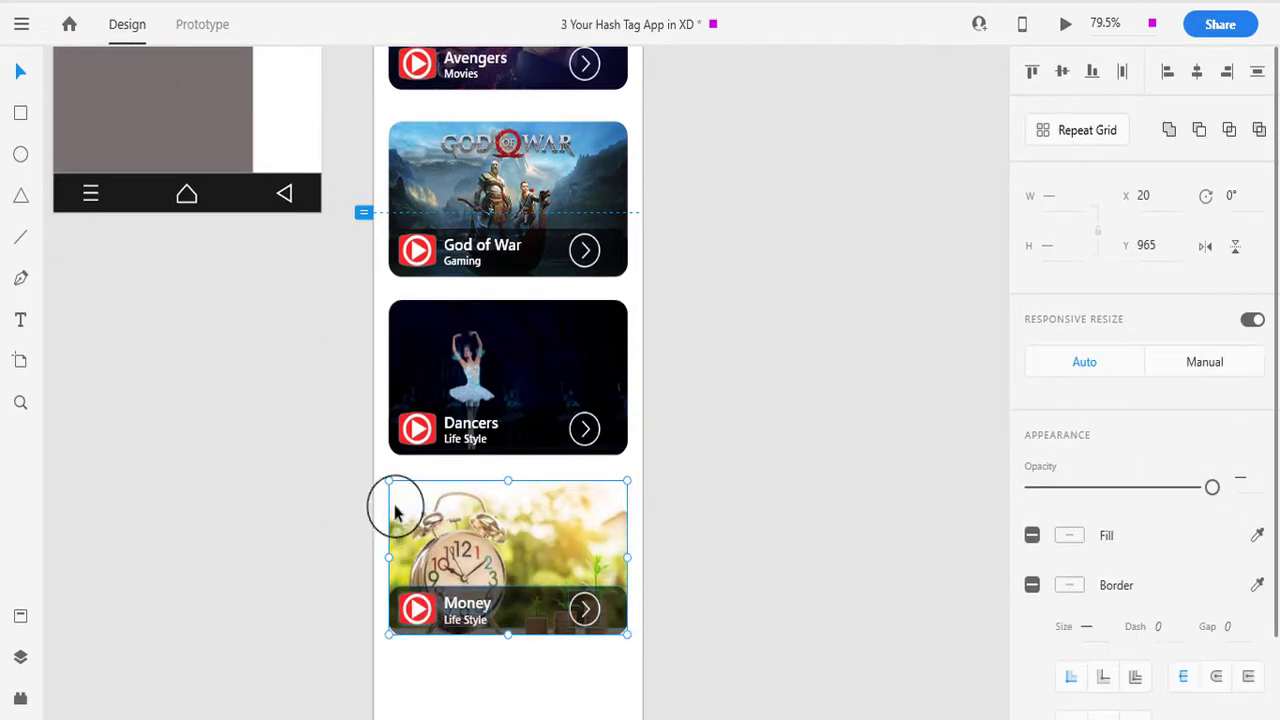
key("ctrl+g")
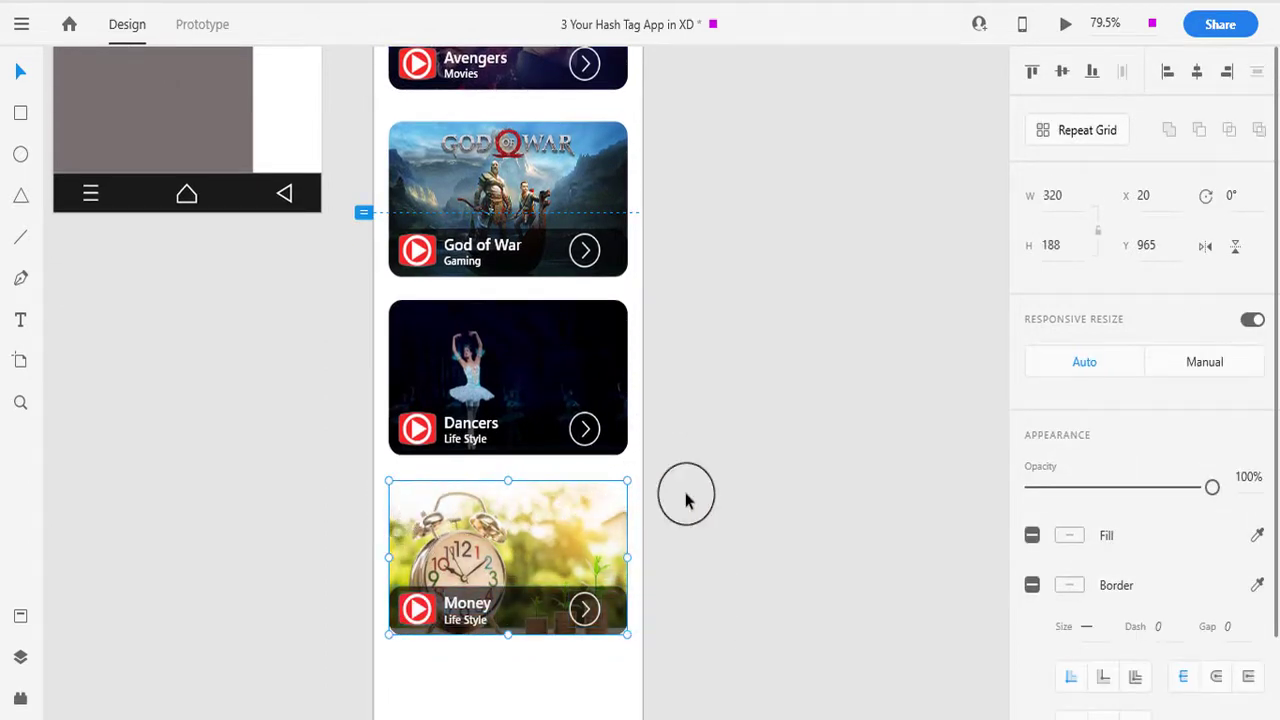
Duplicate the Dancers and Money cards together directly below the existing Money card, starting at Y 1184
scroll(686, 500, "down", 5)
scroll(677, 586, "up", 4)
left_click_drag(657, 553, 614, 163)
left_click_drag(617, 312, 631, 607)
key("ctrl+z")
left_click_drag(680, 557, 616, 526)
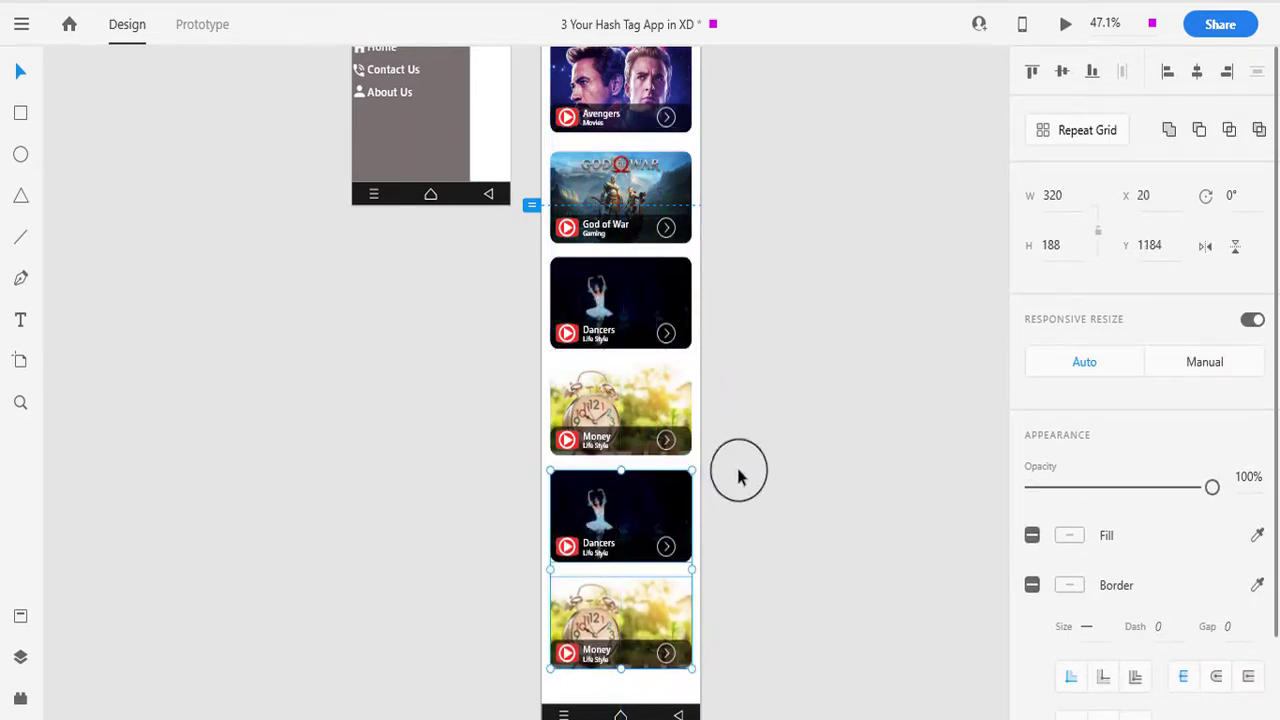
scroll(746, 466, "down", 3)
left_click(726, 548)
left_click_drag(808, 443, 654, 383)
key("ctrl+z")
left_click(768, 491)
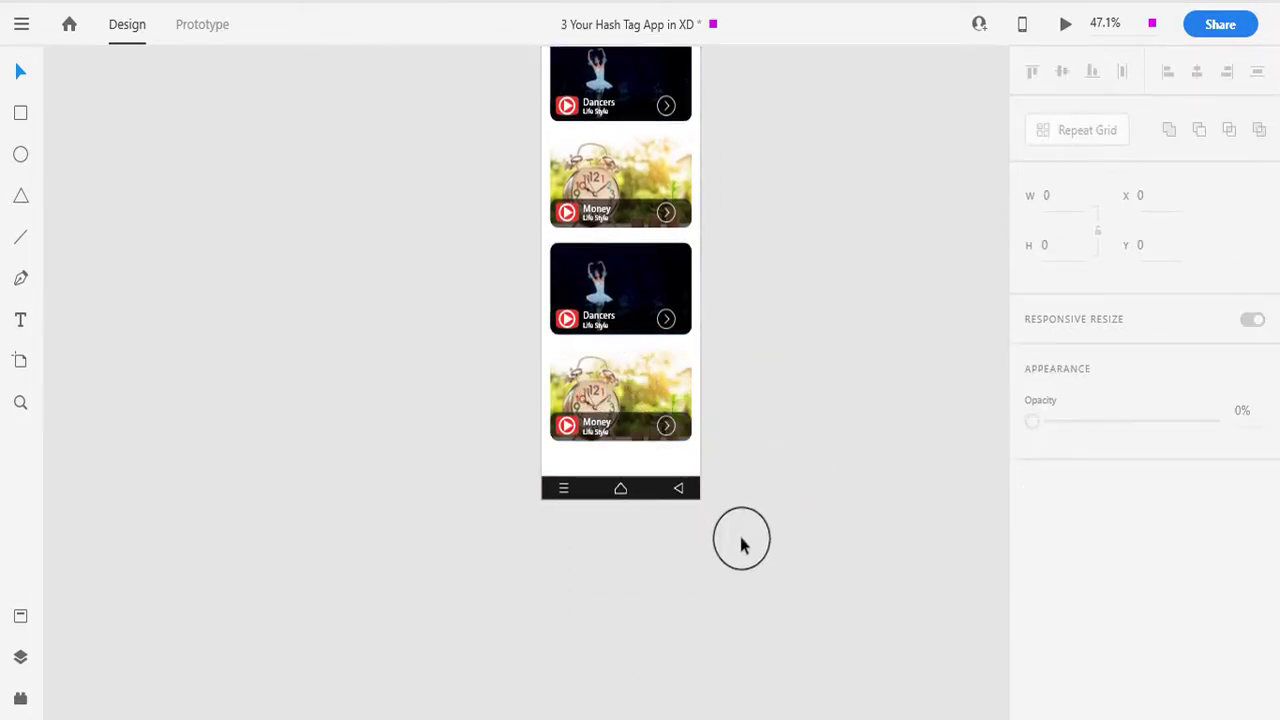
Move the black navigation bar up beneath the last Money card and shorten the artboard to the bar's lower edge
left_click(622, 497)
left_click_drag(753, 515, 538, 485)
left_click_drag(640, 505, 622, 486)
left_click(628, 506)
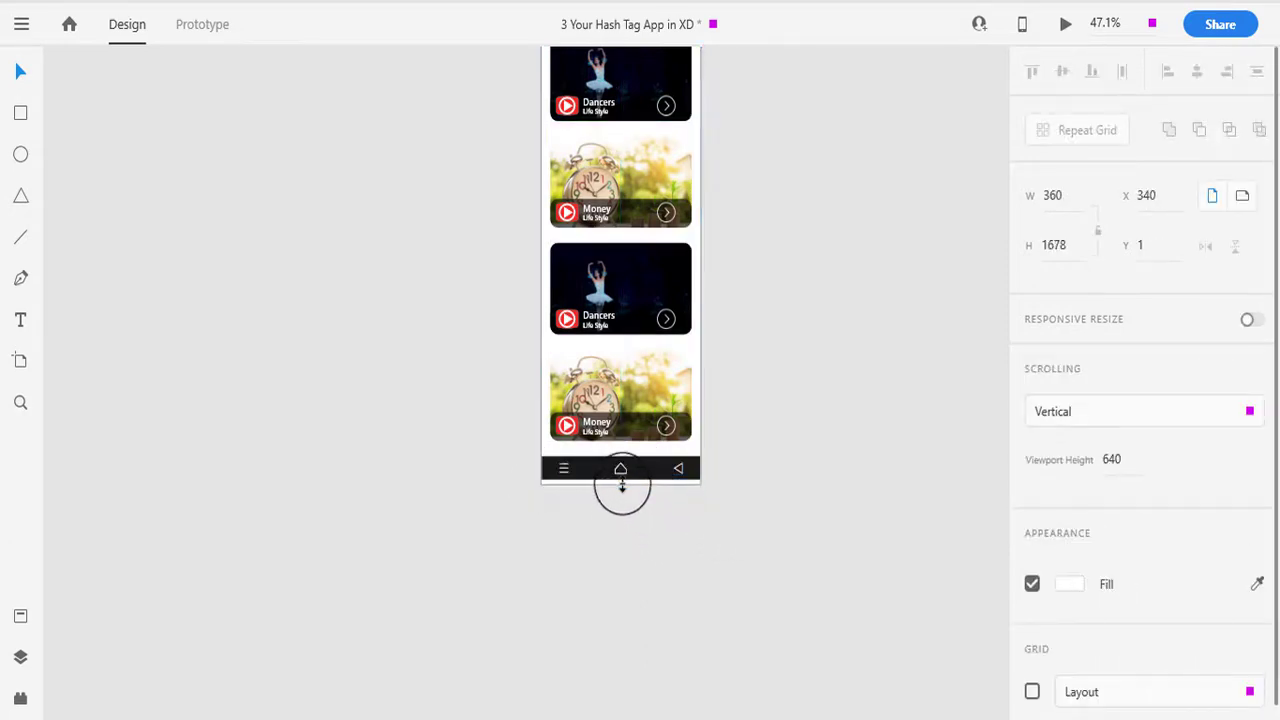
left_click(690, 530)
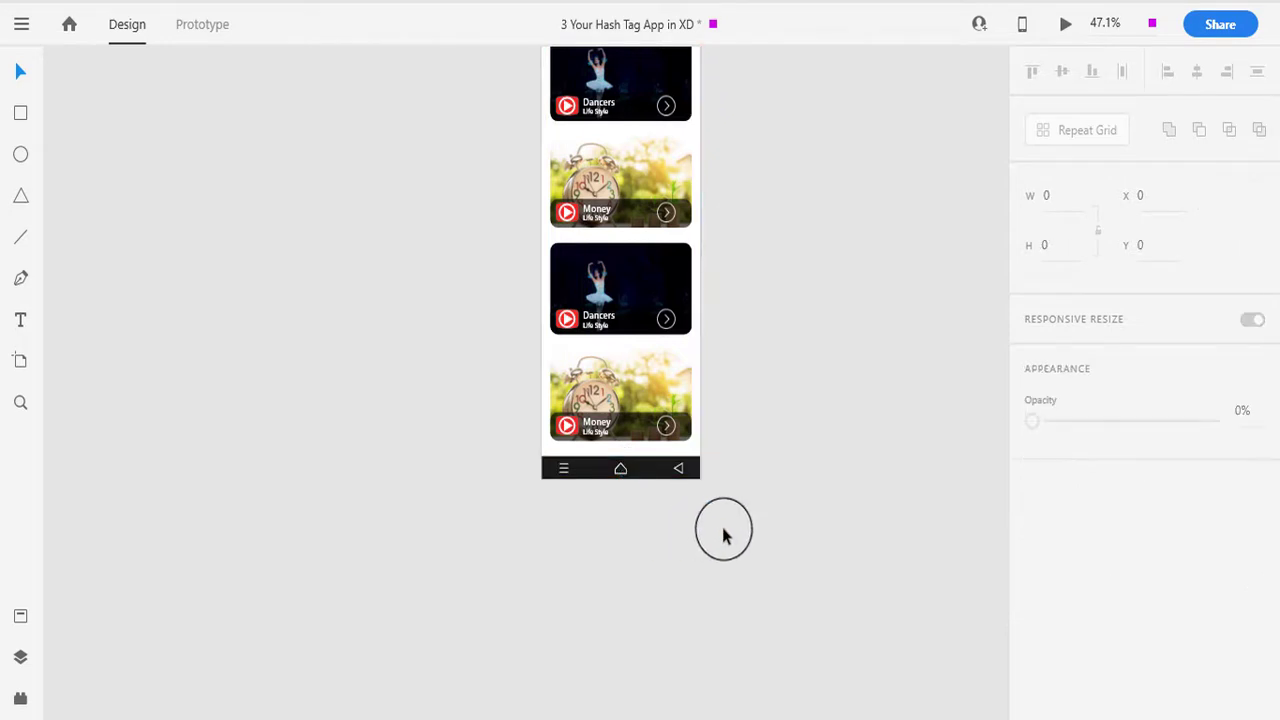
Save the document with the extended list of hash tags screen
scroll(720, 491, "up", 1)
scroll(757, 476, "down", 3)
left_click_drag(745, 510, 677, 582)
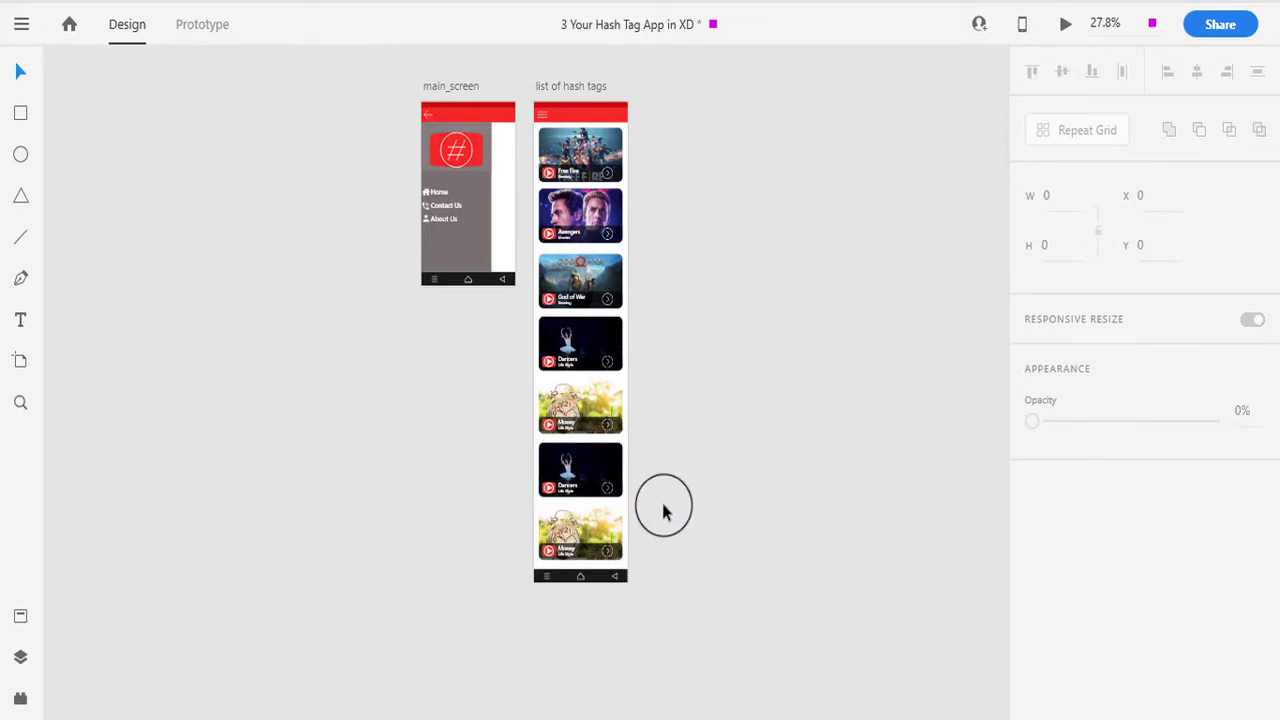
key("ctrl+s")
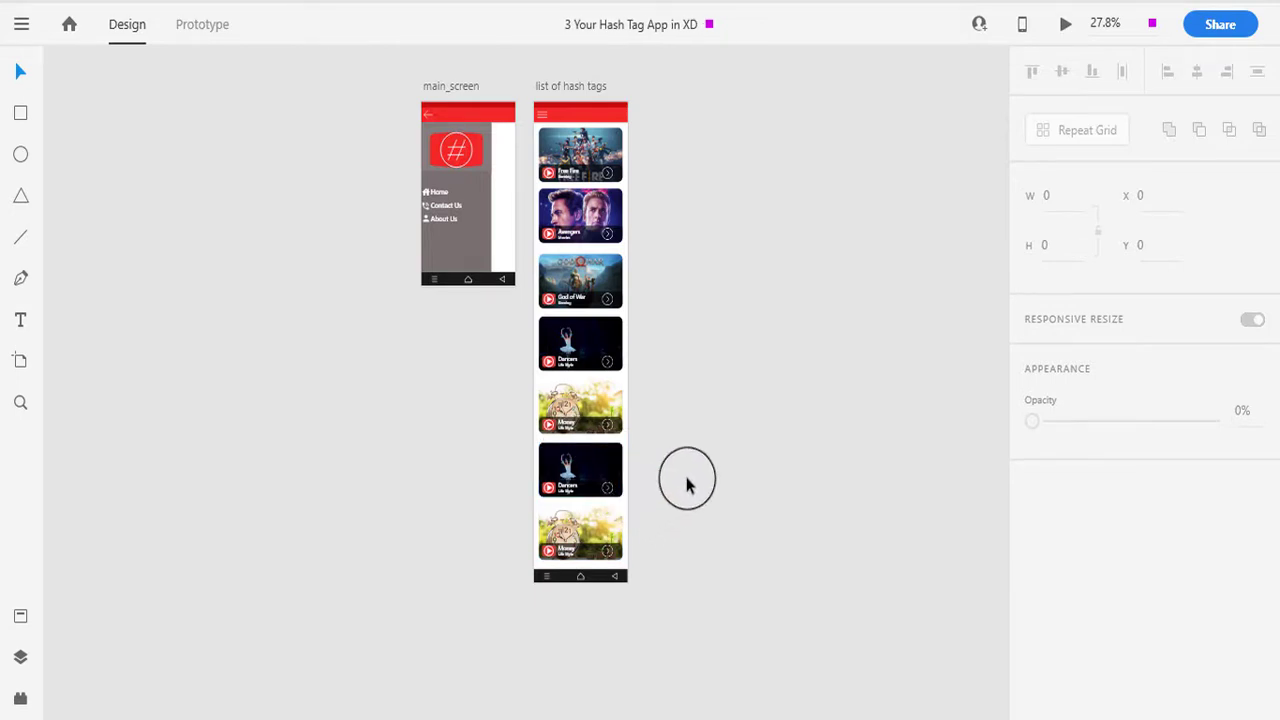
Select the Free Fire card's picture at the head of the list of hash tags screen
scroll(686, 471, "up", 3, "ctrl")
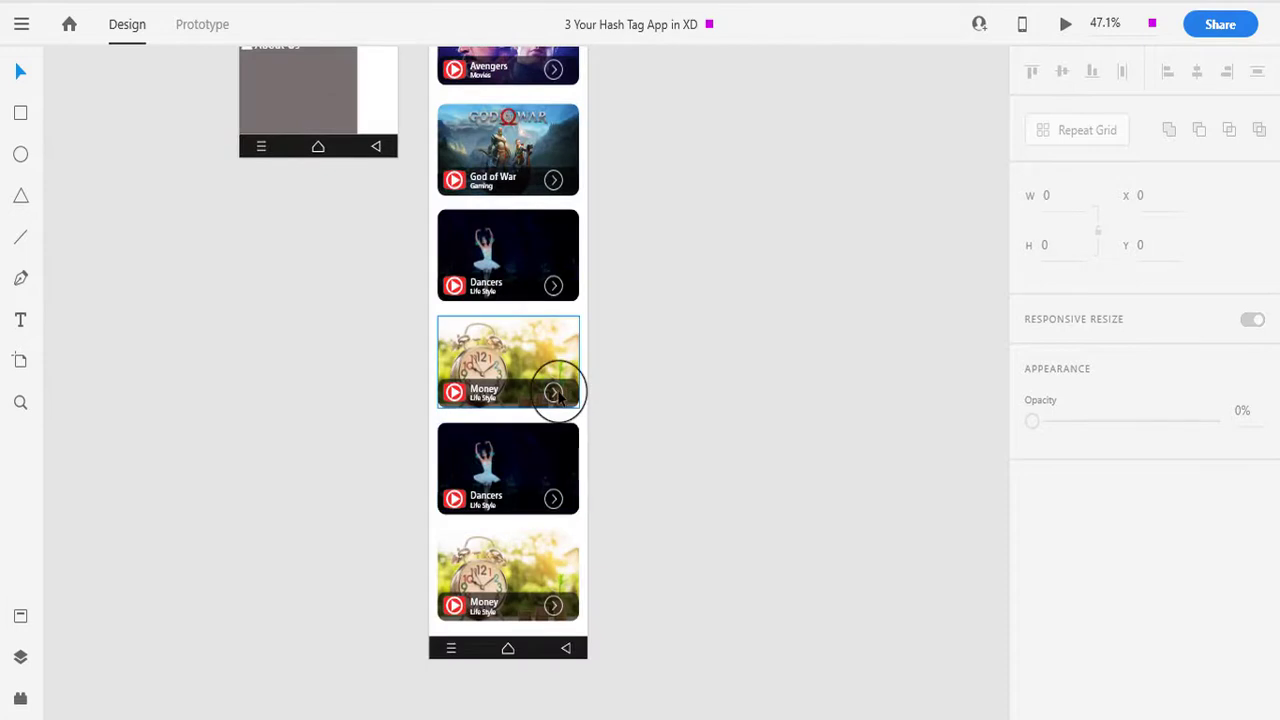
scroll(663, 414, "down", 2, "ctrl")
scroll(654, 389, "down", 2)
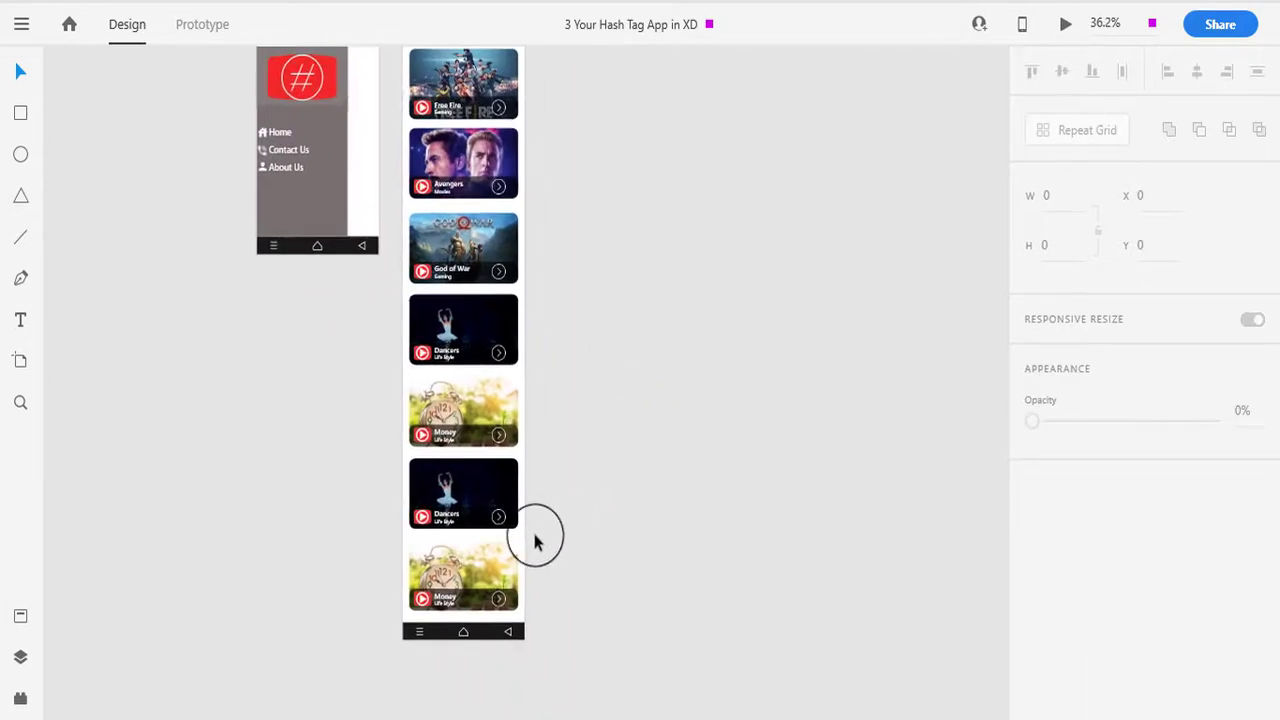
left_click(495, 556)
scroll(620, 425, "up", 2)
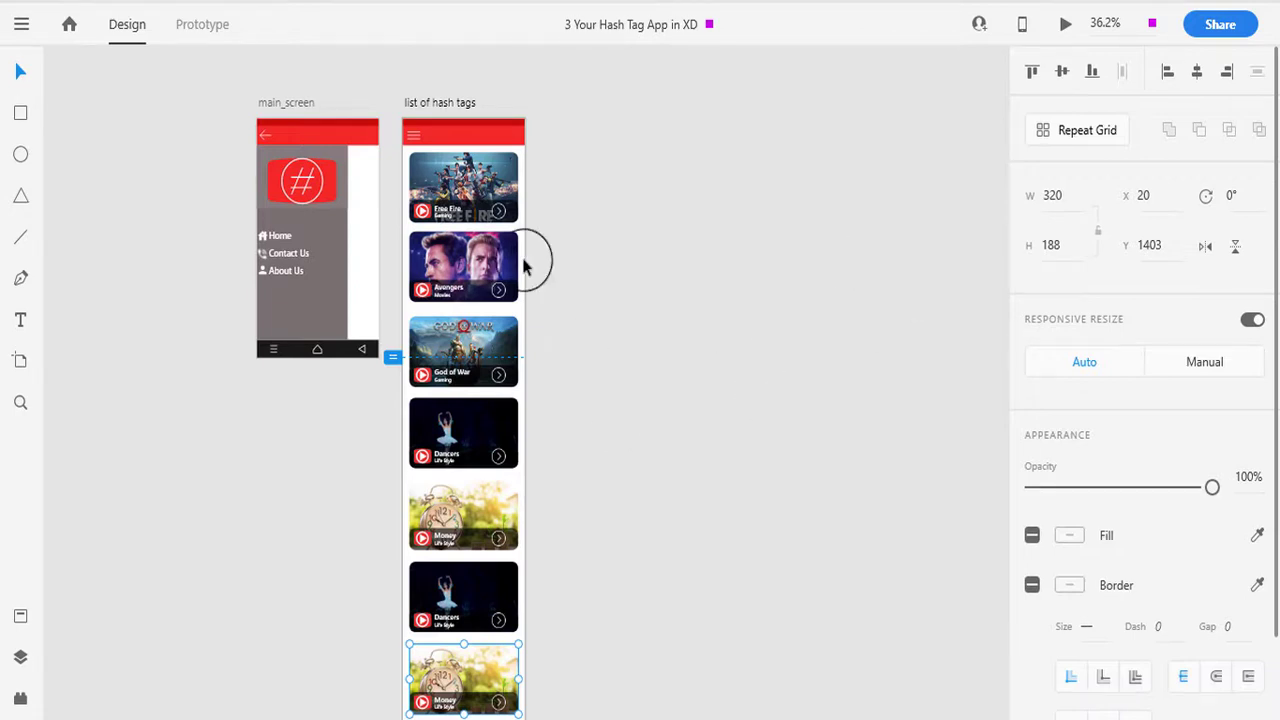
left_click(463, 170)
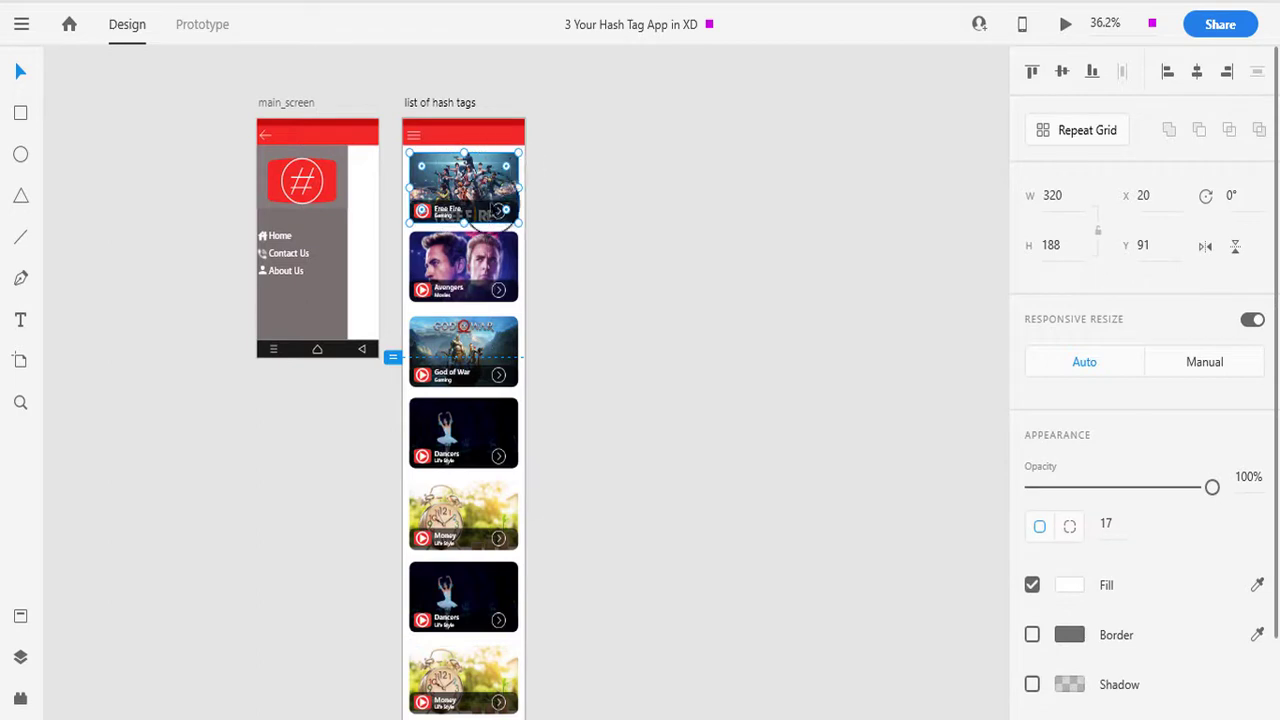